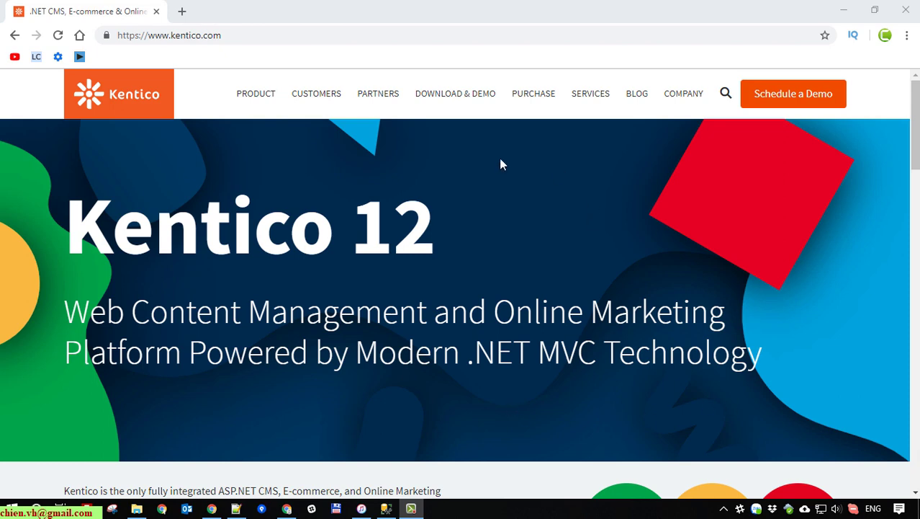
Go from the Kentico home page to the Trial Version page under Download & Demo.
left_click(244, 35)
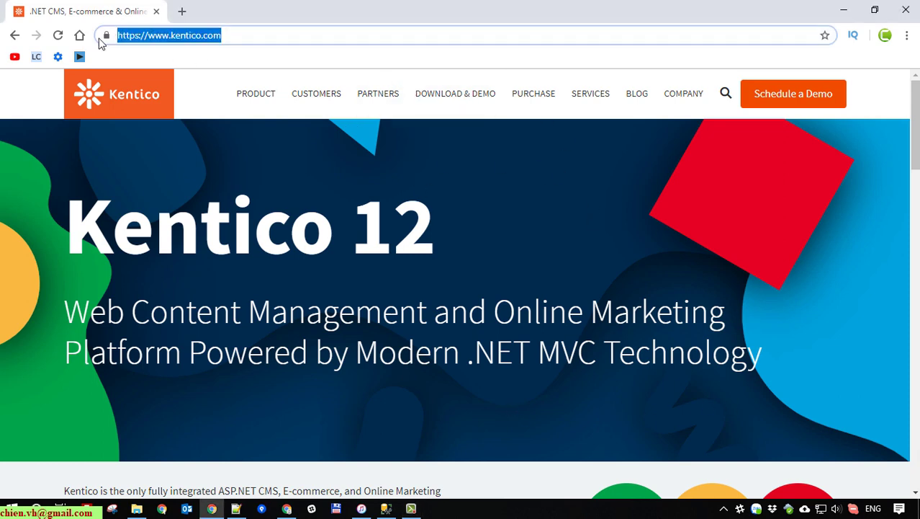
left_click(478, 98)
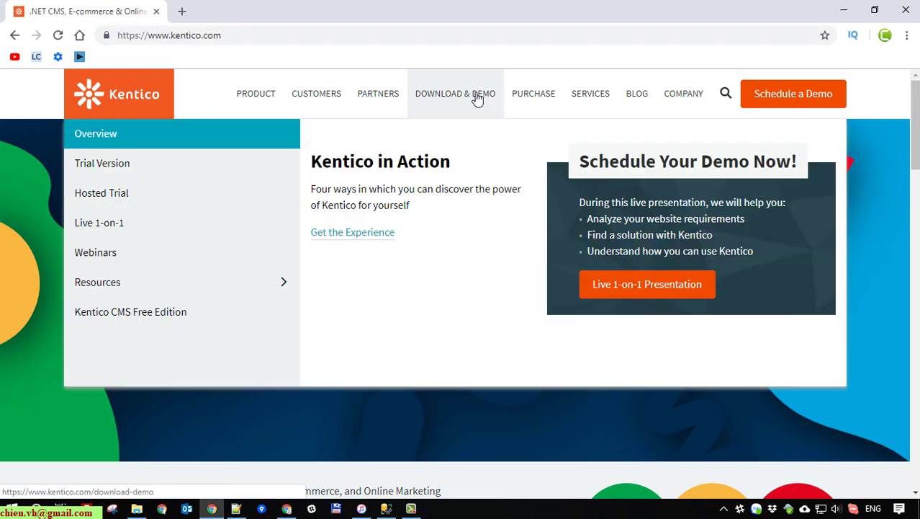
left_click(121, 167)
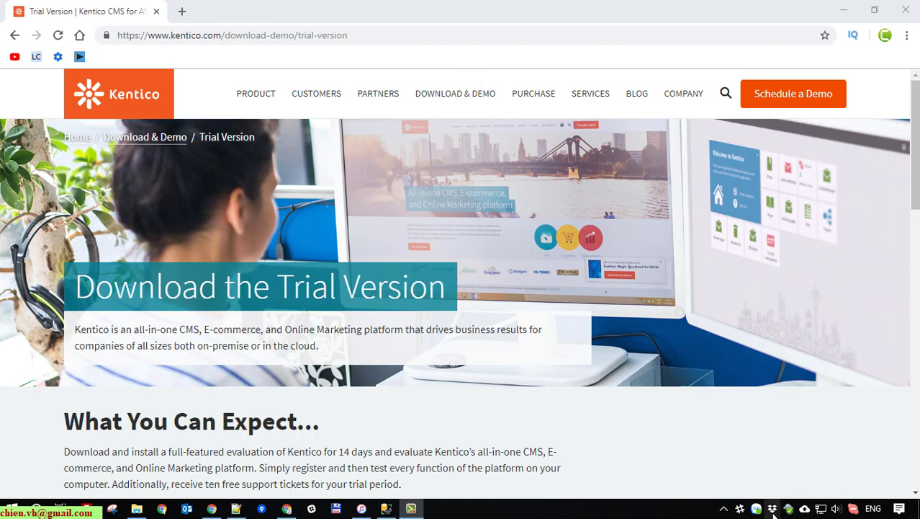
Read the trial page, highlighting 'What You Can Expect' and 'for 14 days'.
scroll(443, 317, "down", 5)
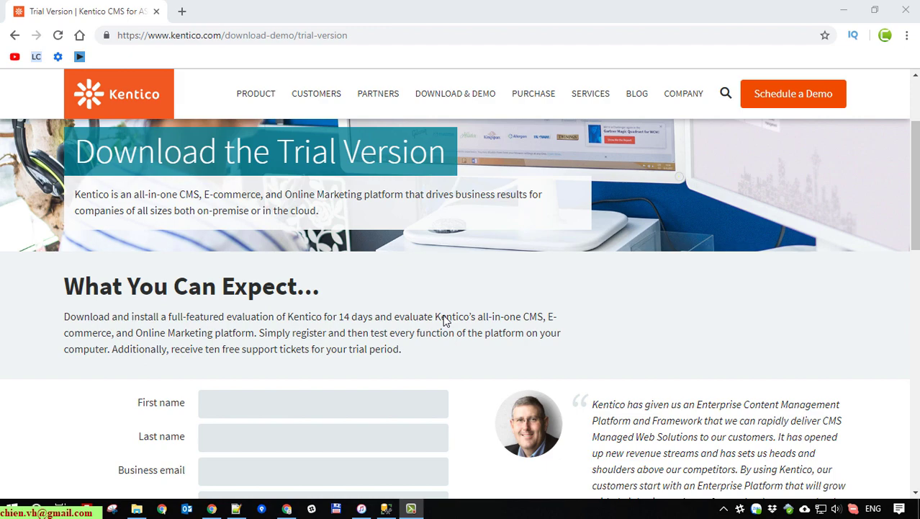
scroll(719, 302, "up", 4)
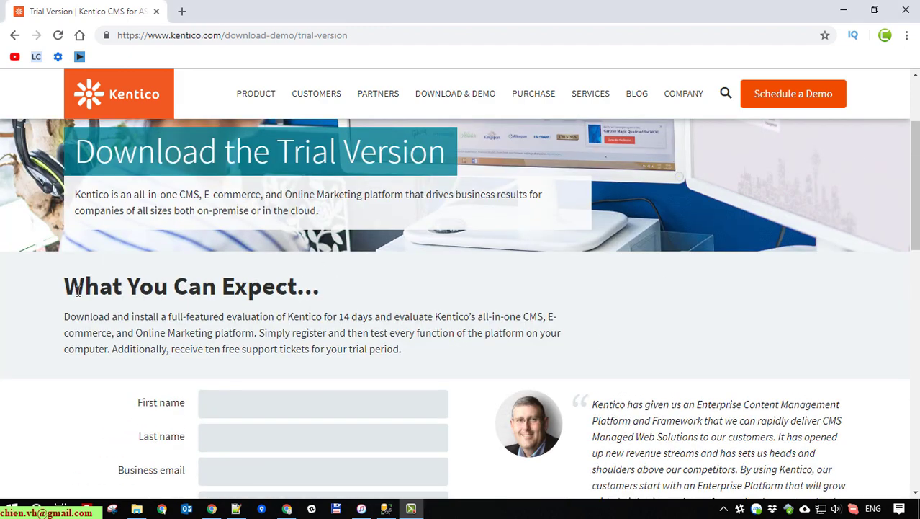
left_click_drag(63, 288, 432, 322)
left_click(597, 340)
scroll(617, 319, "down", 2)
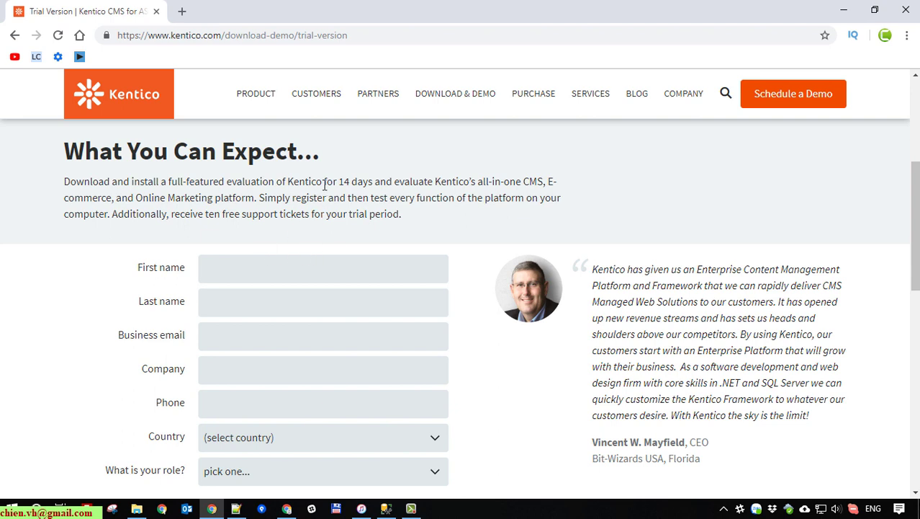
left_click_drag(325, 185, 396, 186)
left_click(459, 203)
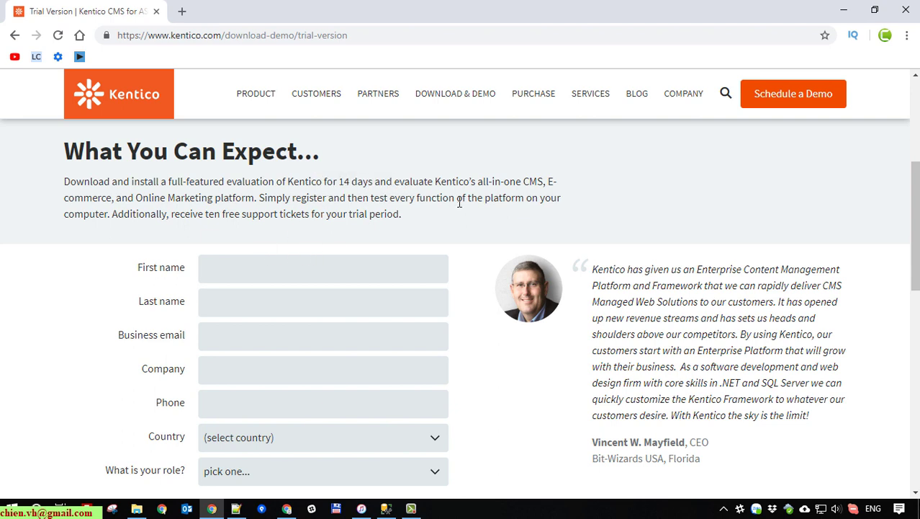
Autofill the form with saved contact details and leave the phone number empty.
left_click(245, 271)
left_click(243, 301)
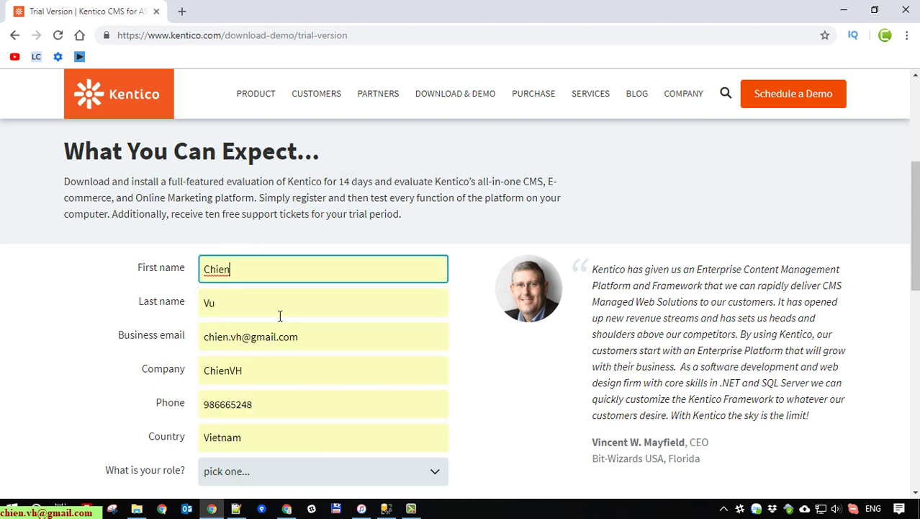
left_click(280, 312)
left_click(481, 265)
scroll(481, 265, "down", 1)
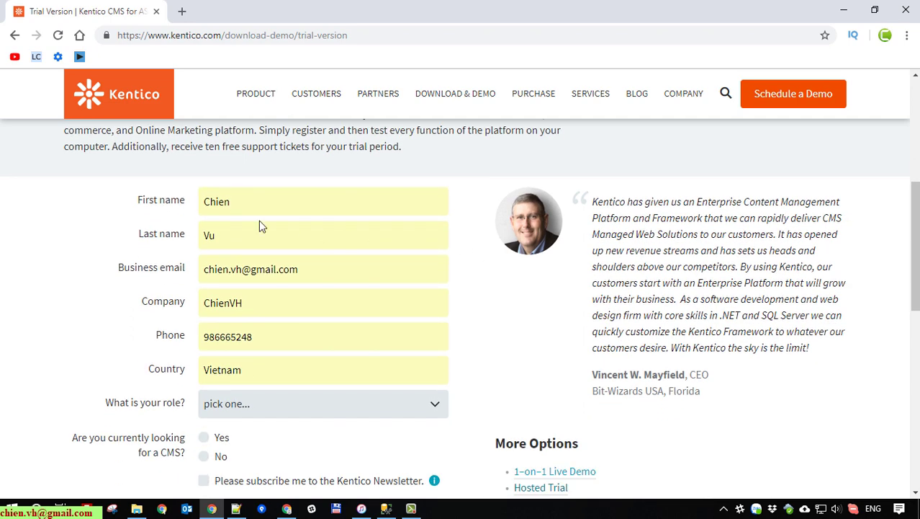
double_click(314, 339)
key("BackSpace")
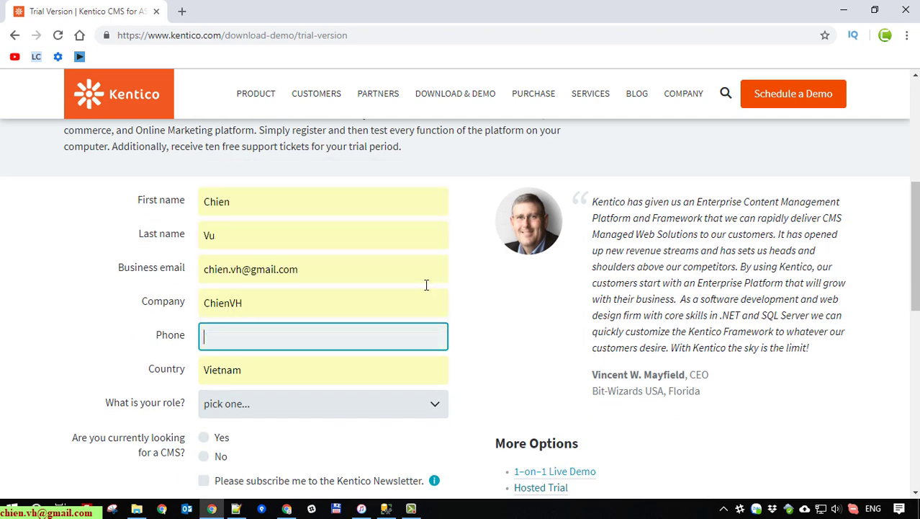
left_click(481, 360)
Set role to Developer, answer Yes to looking for a CMS, and agree to consent.
left_click(430, 407)
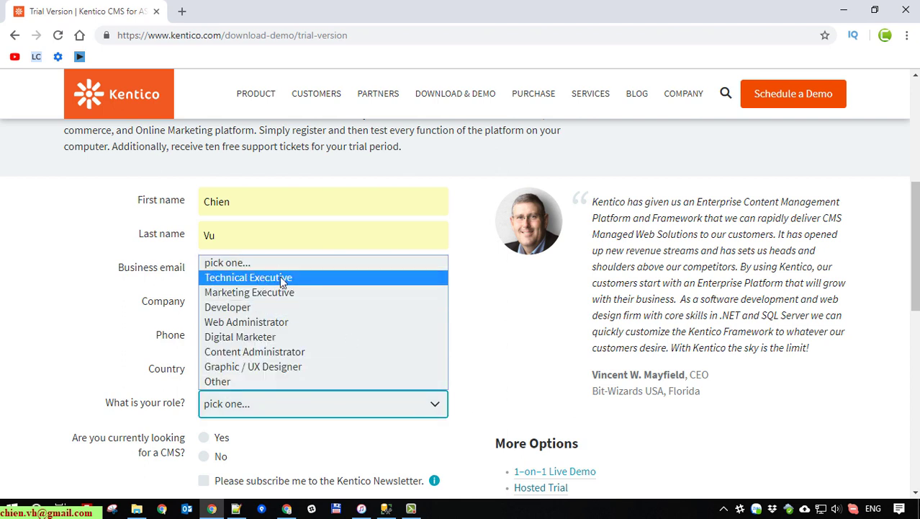
left_click(238, 307)
scroll(512, 361, "down", 2)
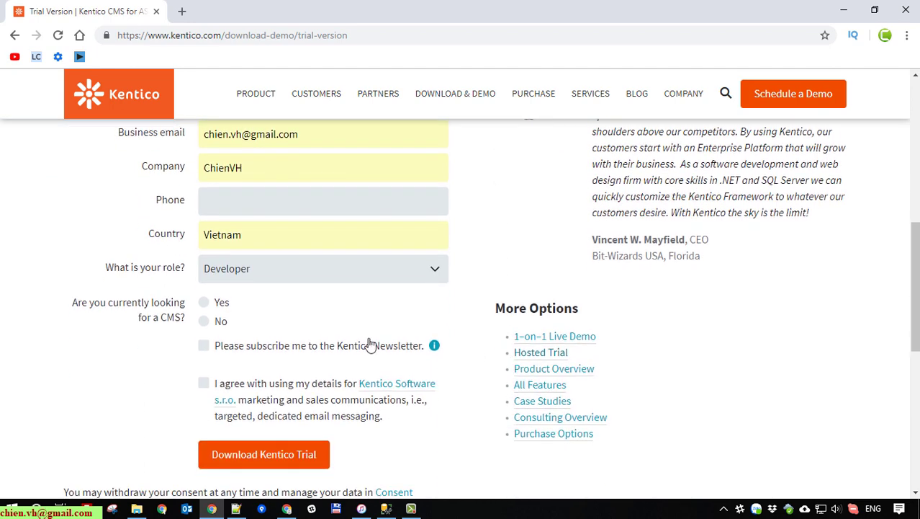
left_click(204, 303)
left_click(204, 381)
scroll(126, 398, "down", 3)
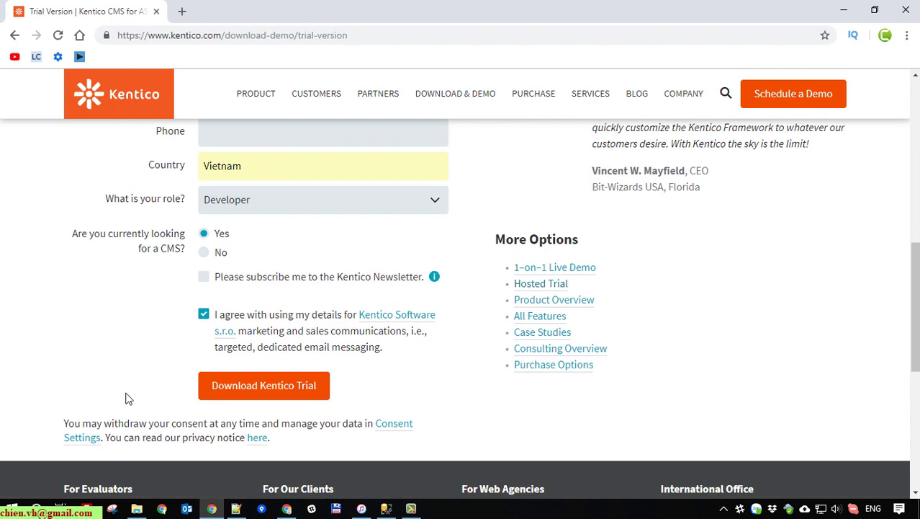
scroll(125, 398, "up", 3)
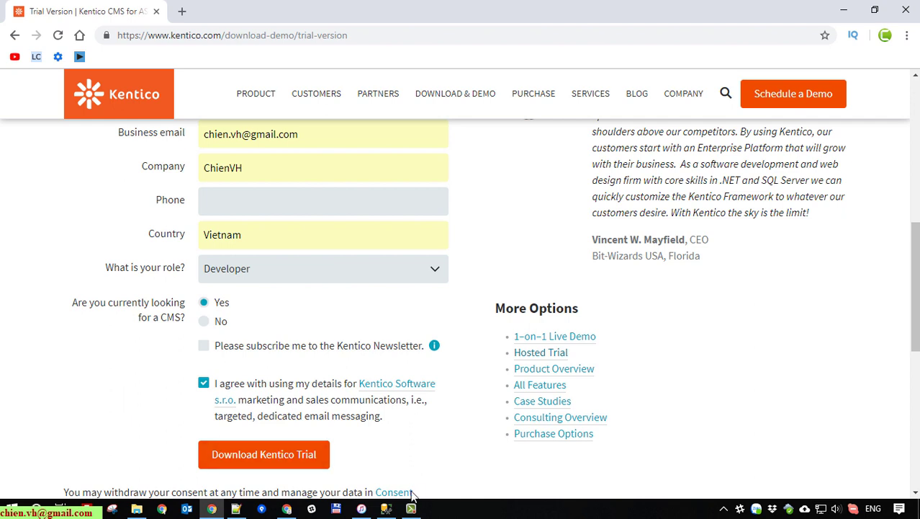
Download Kentico_12_0_trial.exe, remove the SSMS and SQL2019 download entries, and launch the installer.
left_click(288, 455)
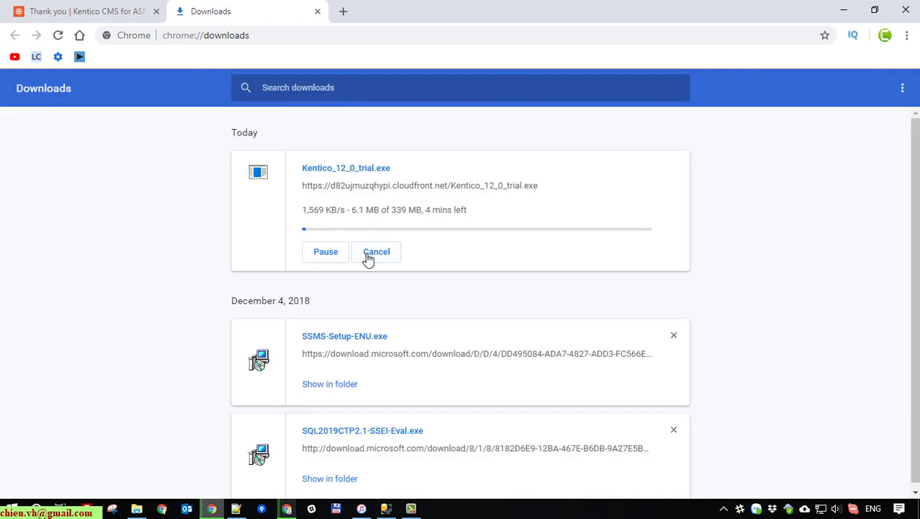
left_click(673, 334)
double_click(673, 336)
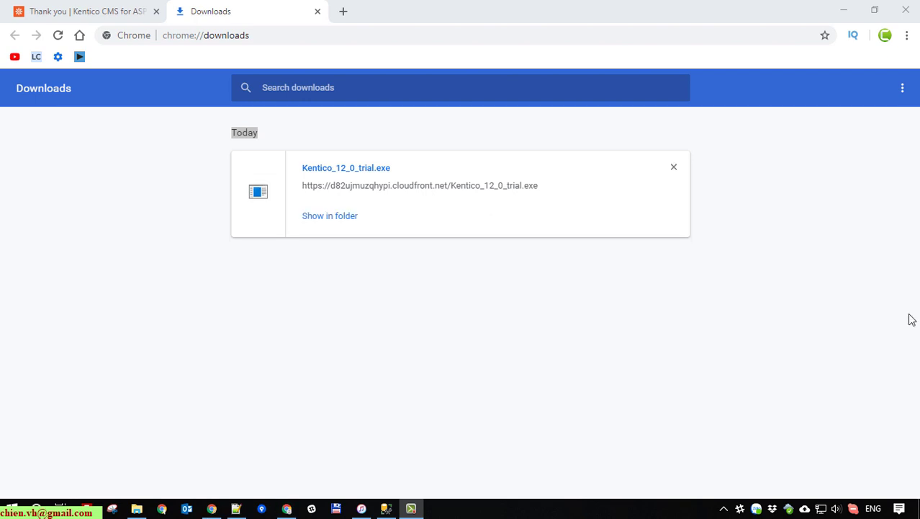
left_click(369, 173)
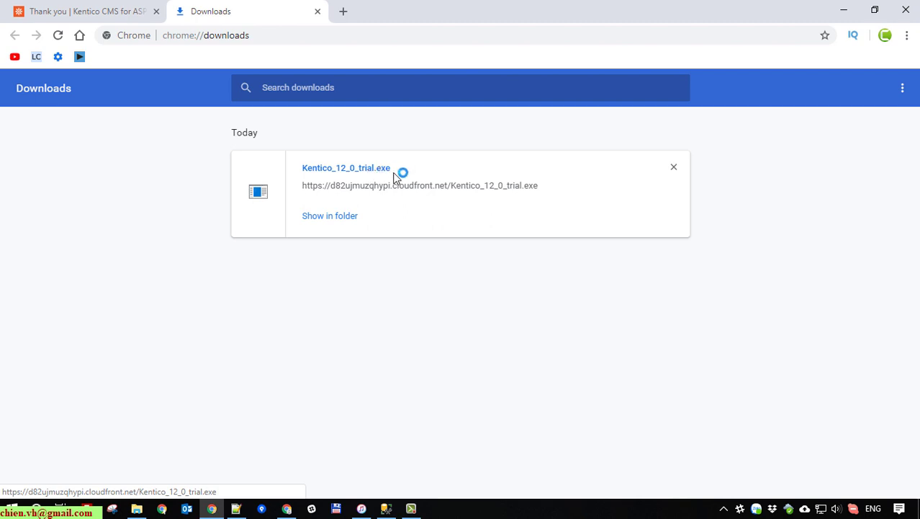
left_click(846, 10)
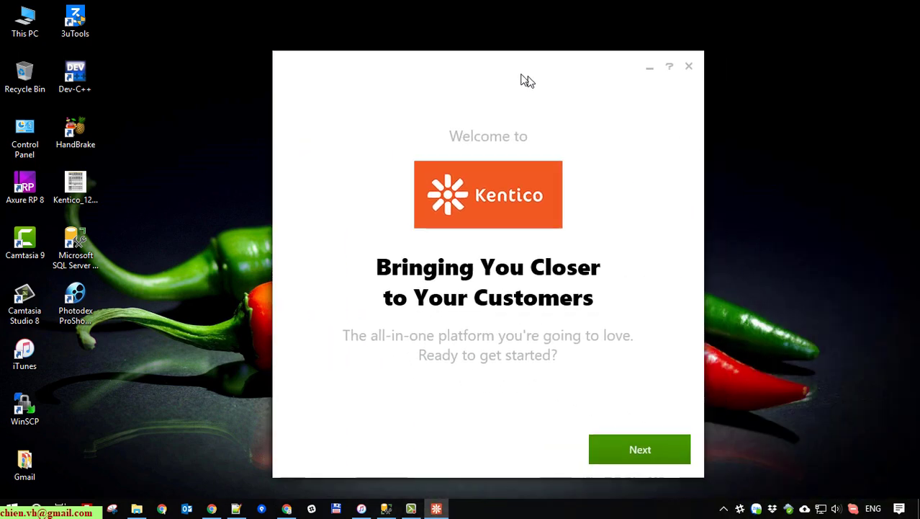
Accept the Kentico license terms and choose Custom installation.
left_click_drag(524, 76, 449, 63)
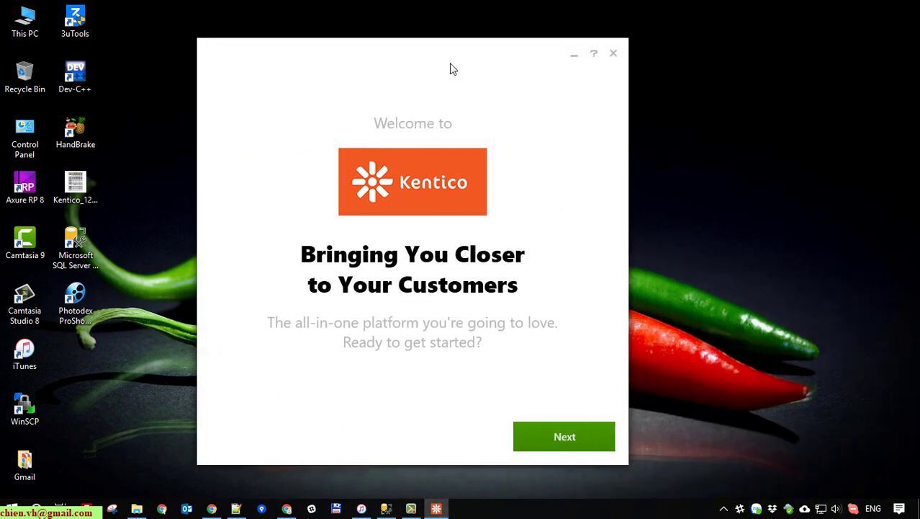
left_click(560, 442)
left_click(217, 388)
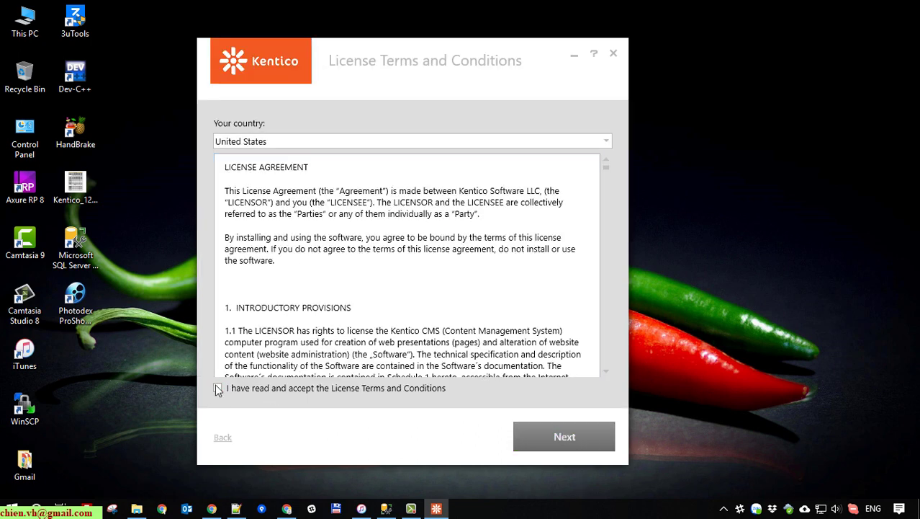
left_click(582, 444)
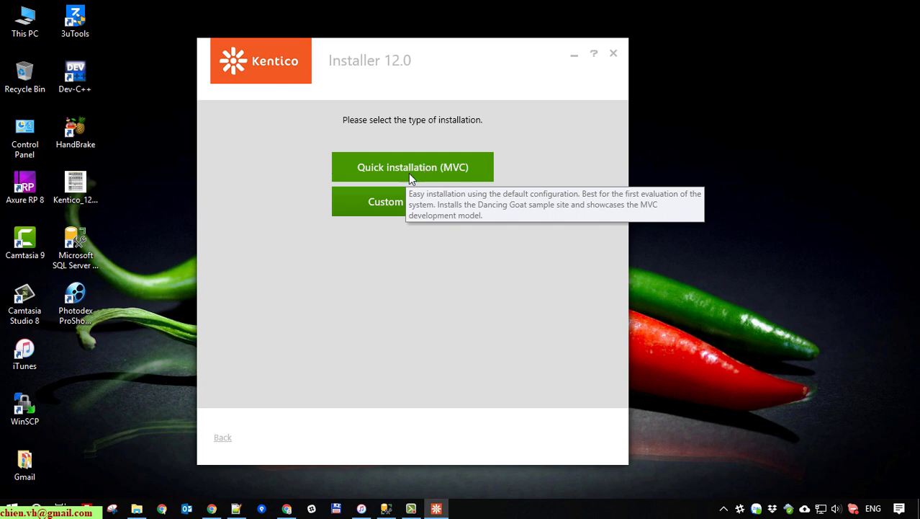
left_click(376, 203)
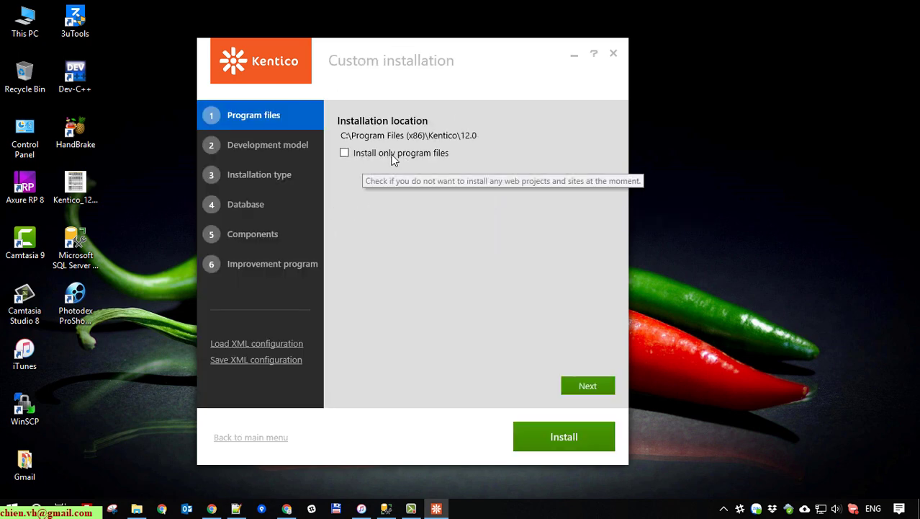
Compare Portal Engine with MVC, keep MVC as the development model, and continue.
left_click(588, 386)
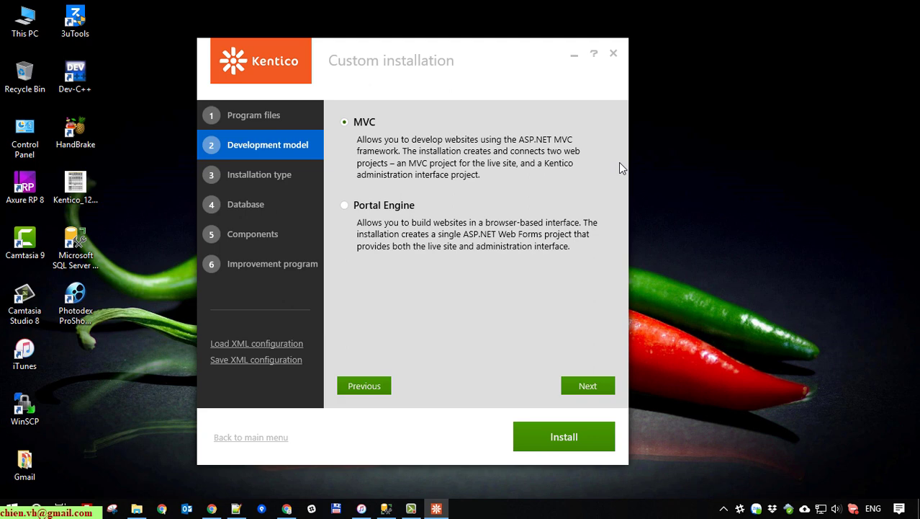
left_click(345, 205)
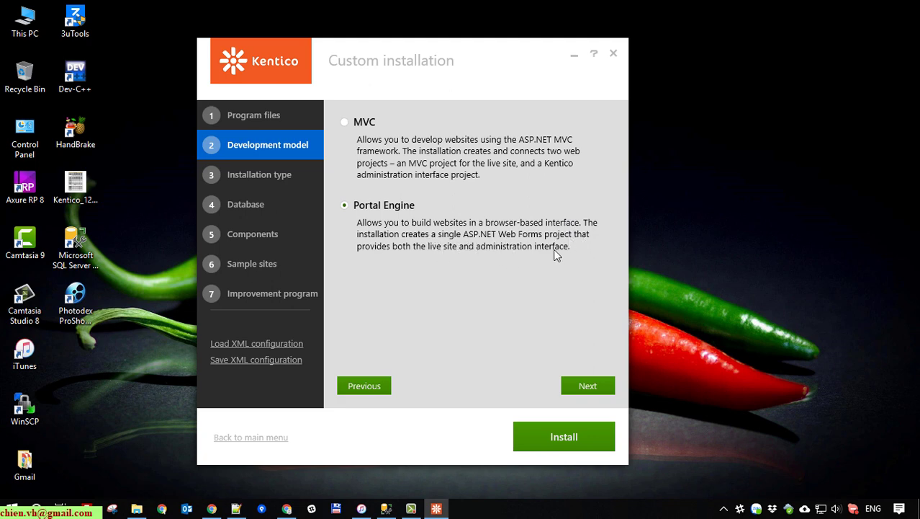
left_click(345, 123)
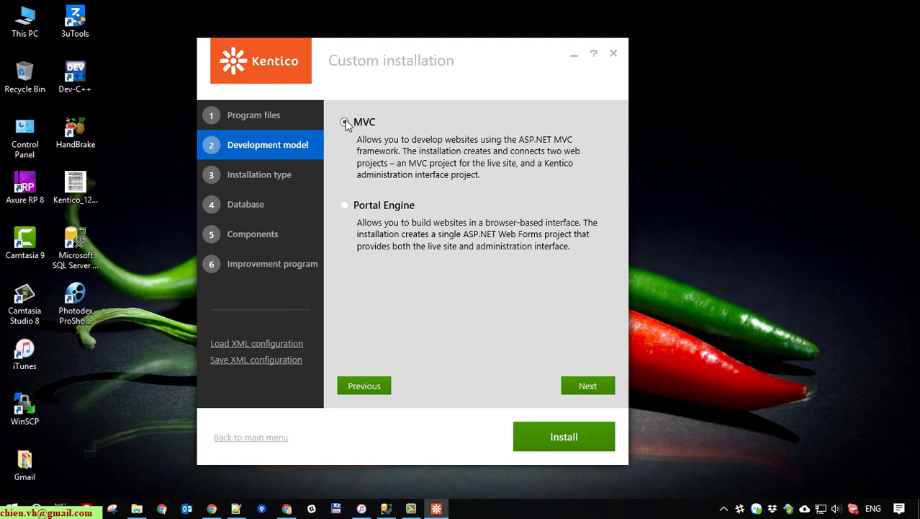
left_click(344, 205)
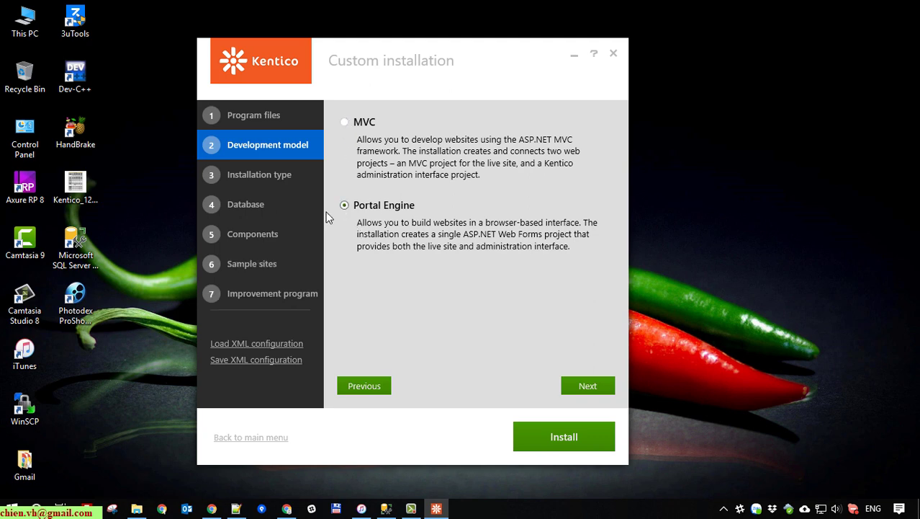
left_click(346, 122)
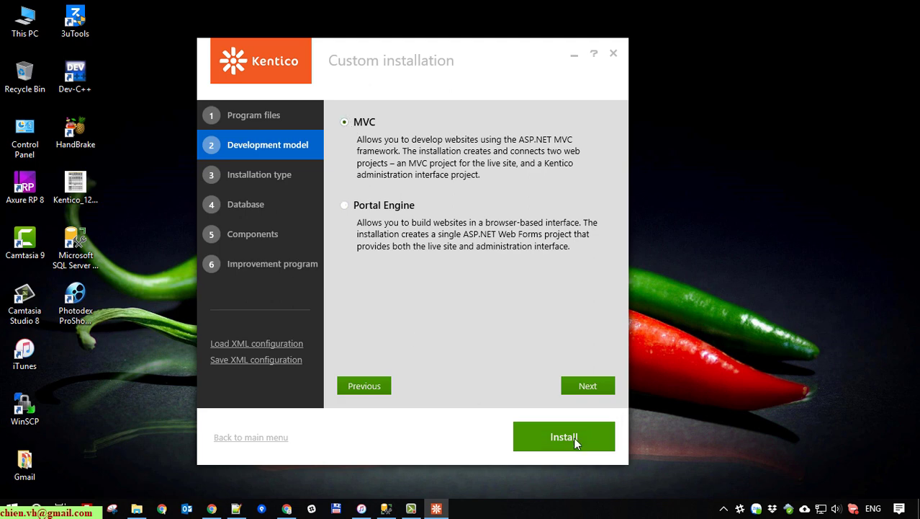
left_click(600, 391)
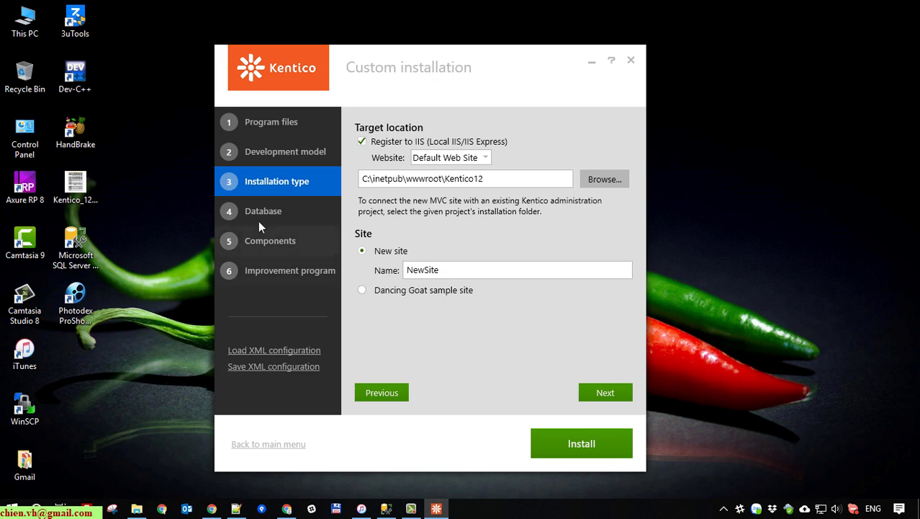
Choose the Dancing Goat sample site and indicate access to an existing SQL server.
left_click(363, 290)
left_click(267, 209)
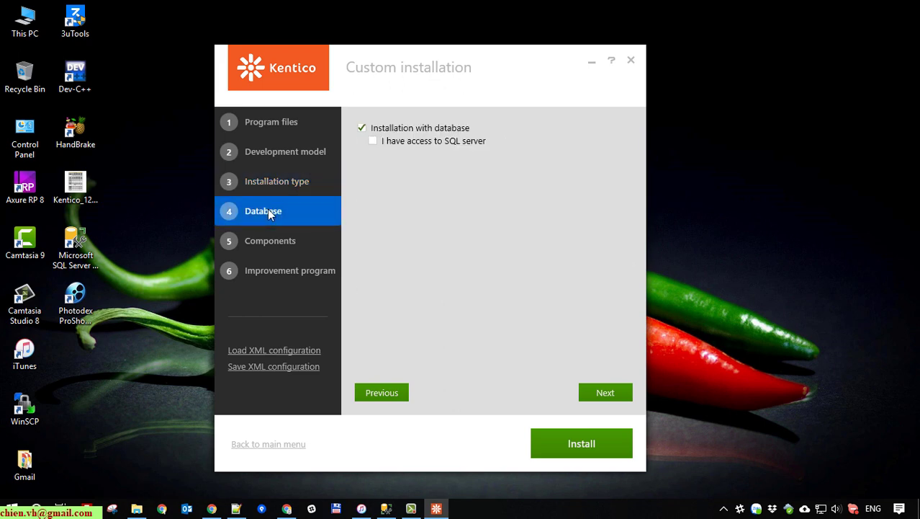
left_click_drag(447, 68, 440, 52)
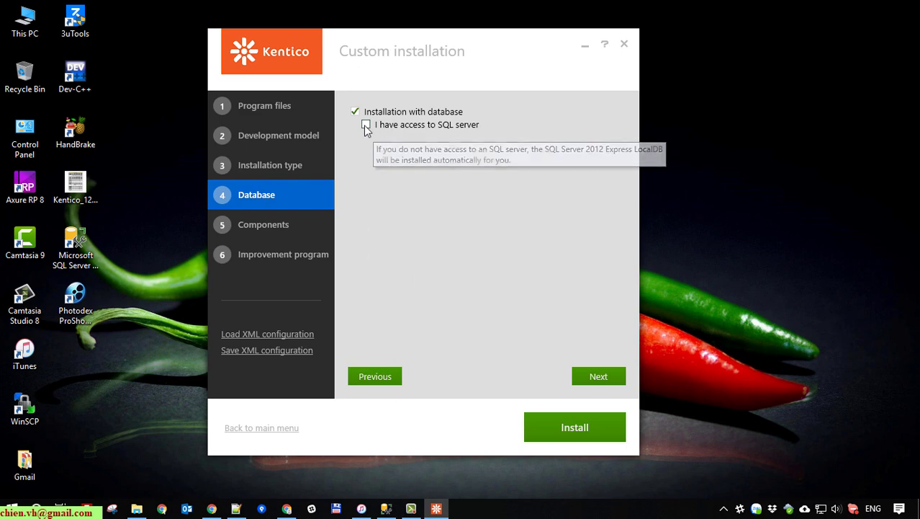
left_click(367, 125)
Copy the server name from Management Studio's Connect to Server dialog.
mouse_move(437, 508)
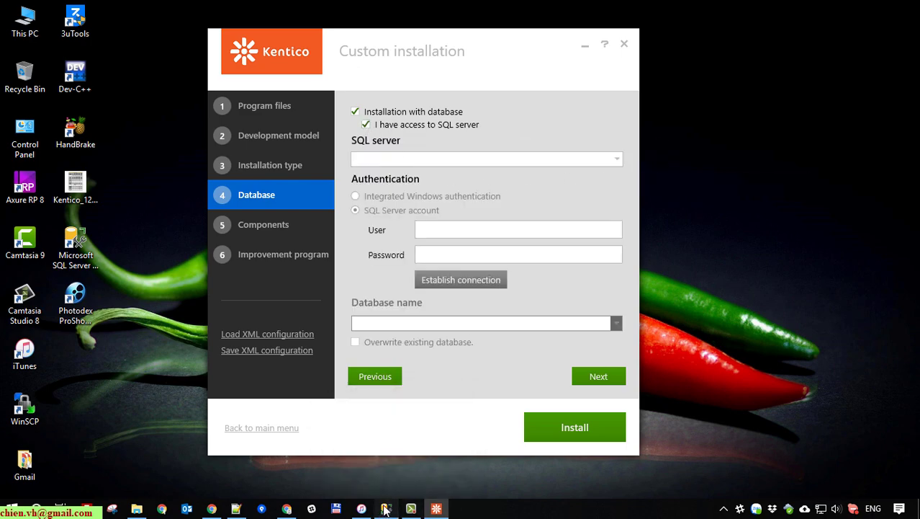
left_click(385, 509)
left_click(72, 82)
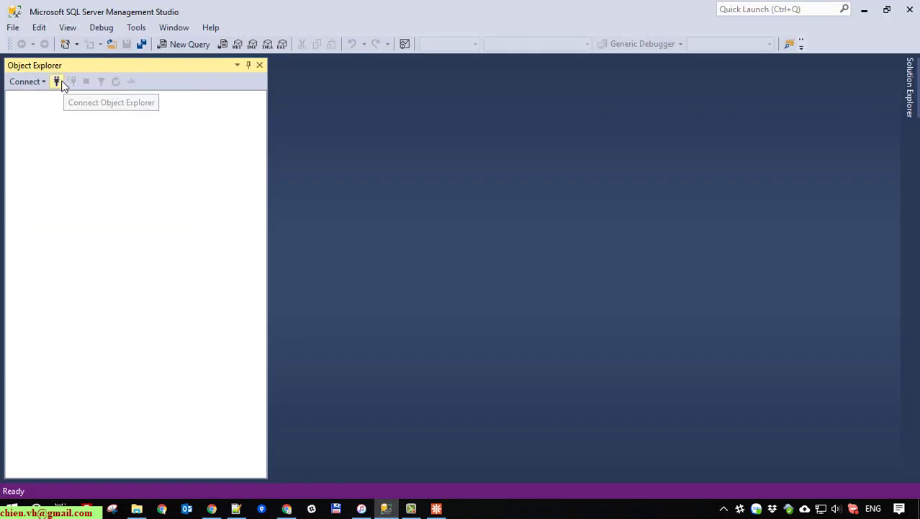
left_click(62, 83)
right_click(446, 174)
left_click(491, 214)
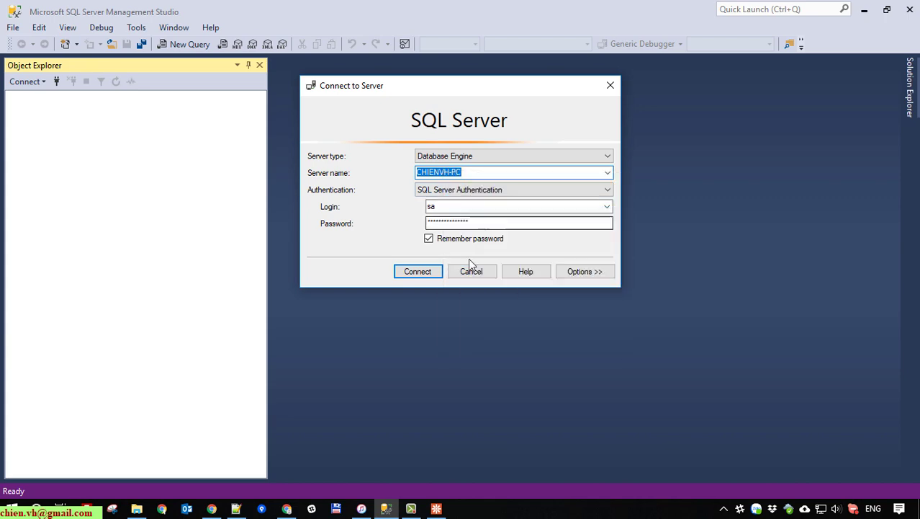
left_click(472, 271)
left_click(863, 10)
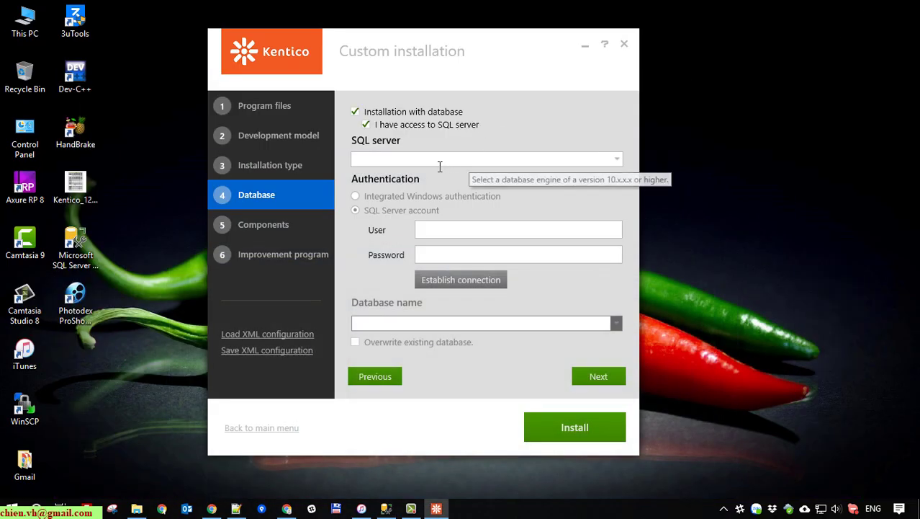
Paste the server name, log in as sa with the password, and establish the connection.
right_click(435, 163)
left_click(470, 201)
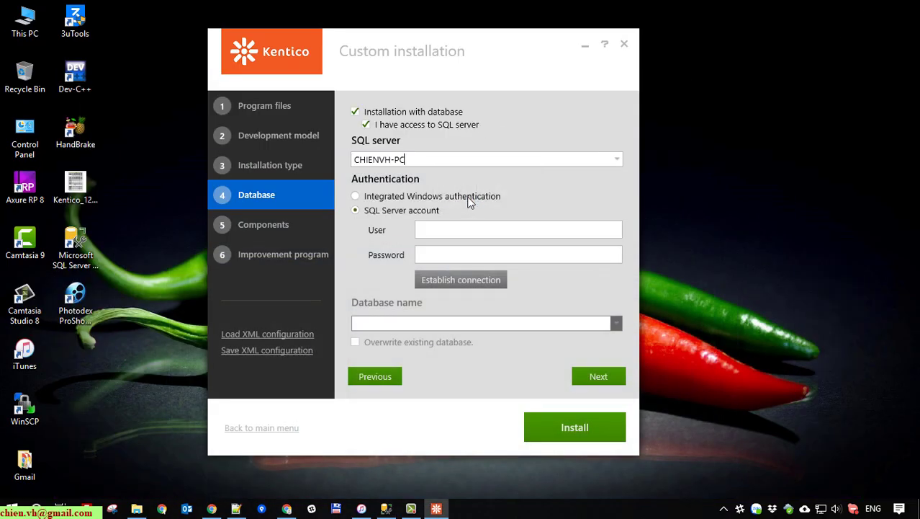
left_click(454, 239)
type("sa")
left_click(463, 255)
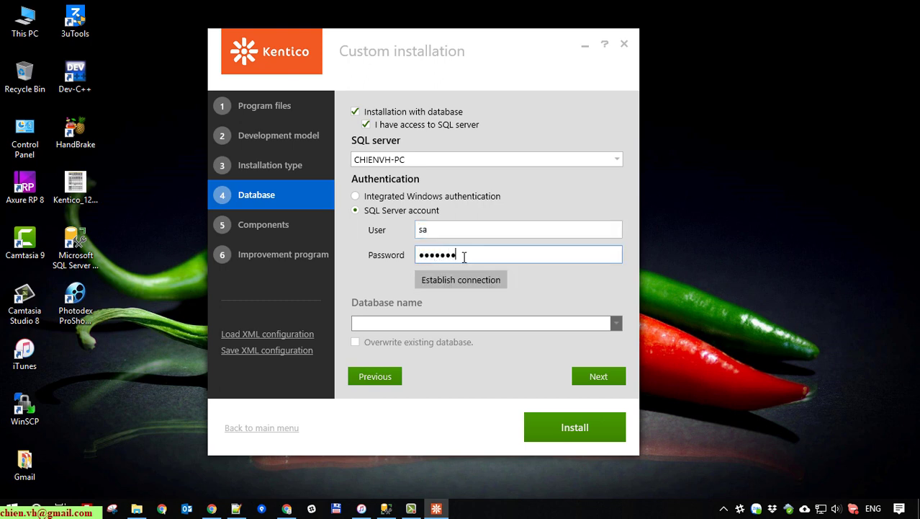
left_click(461, 280)
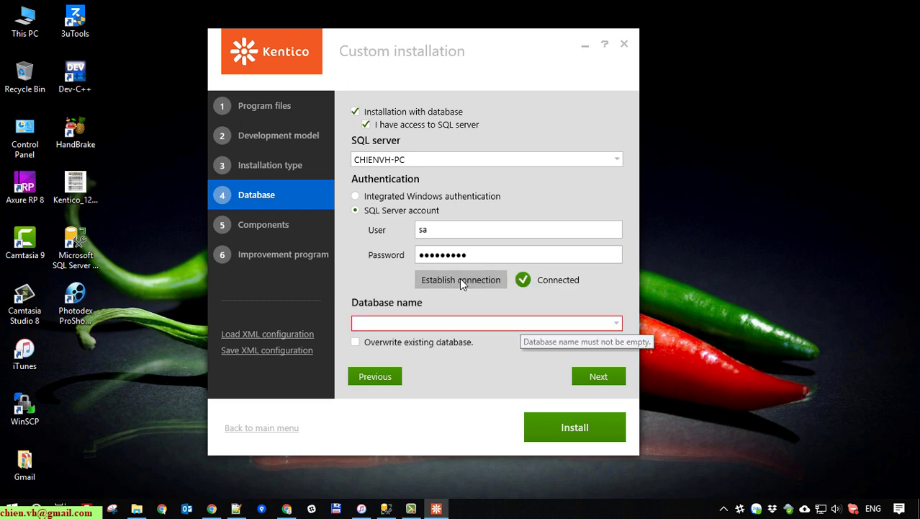
left_click(616, 323)
left_click(618, 323)
left_click(387, 508)
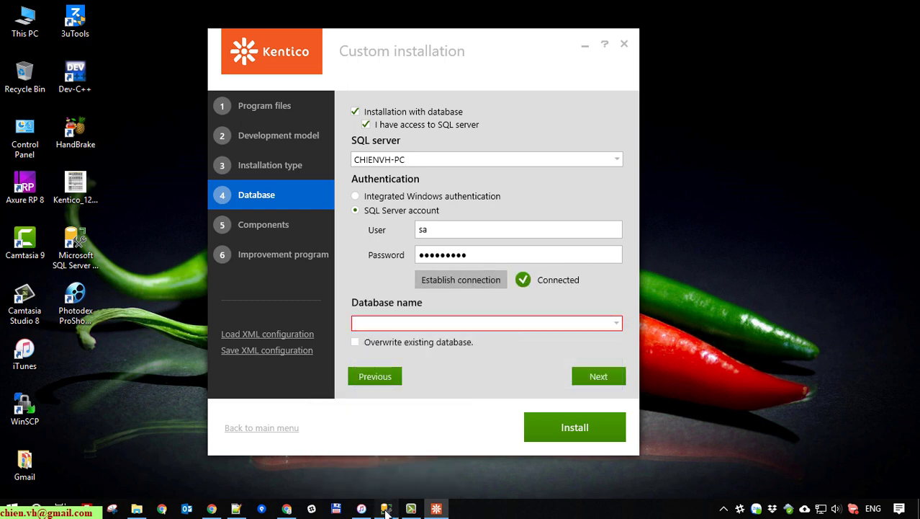
Connect in Management Studio, start a New Database named Kentico12, then close Chrome's Downloads tab.
left_click(56, 85)
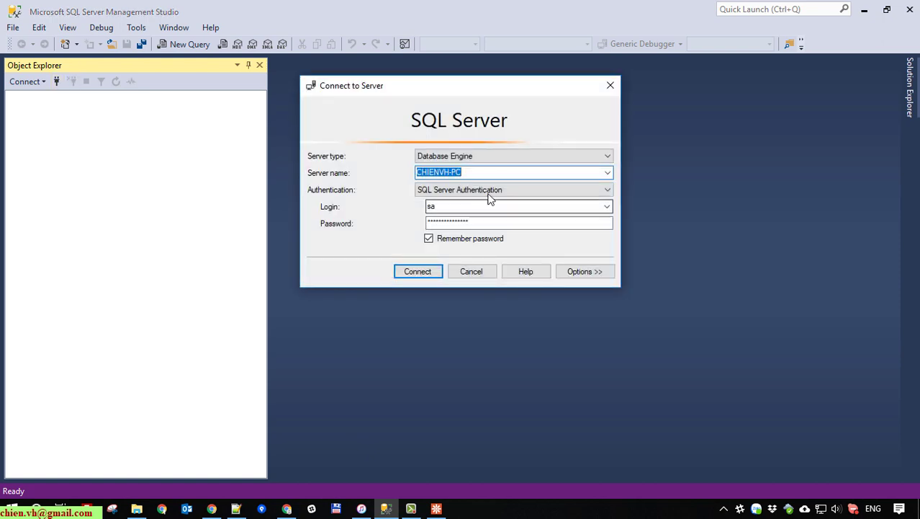
left_click(412, 271)
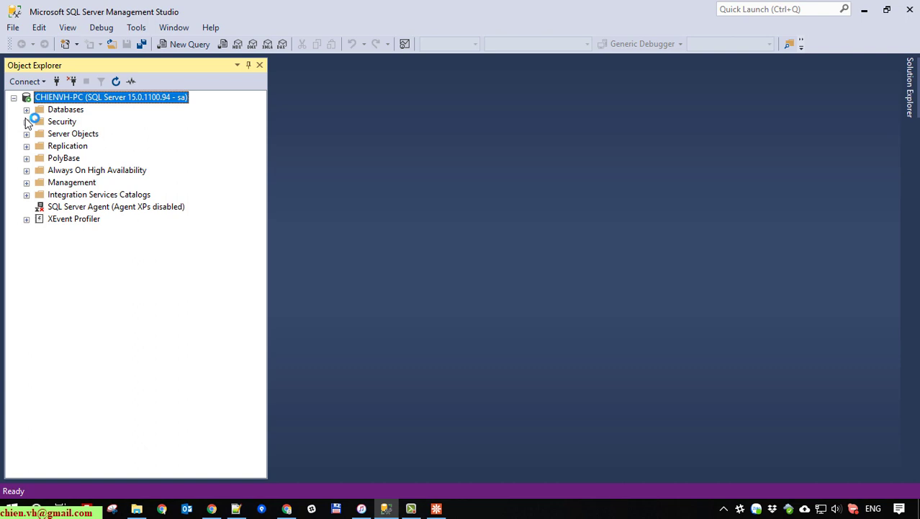
left_click(26, 110)
left_click(65, 111)
right_click(65, 114)
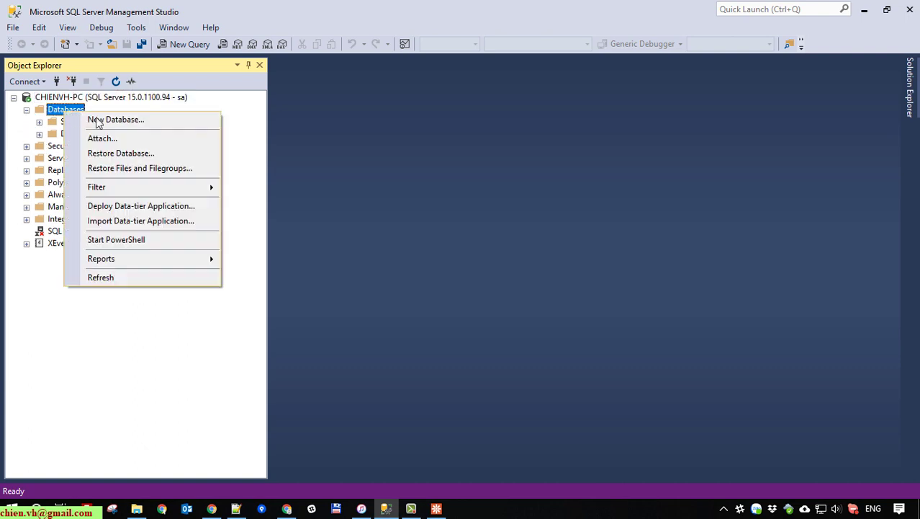
left_click(97, 120)
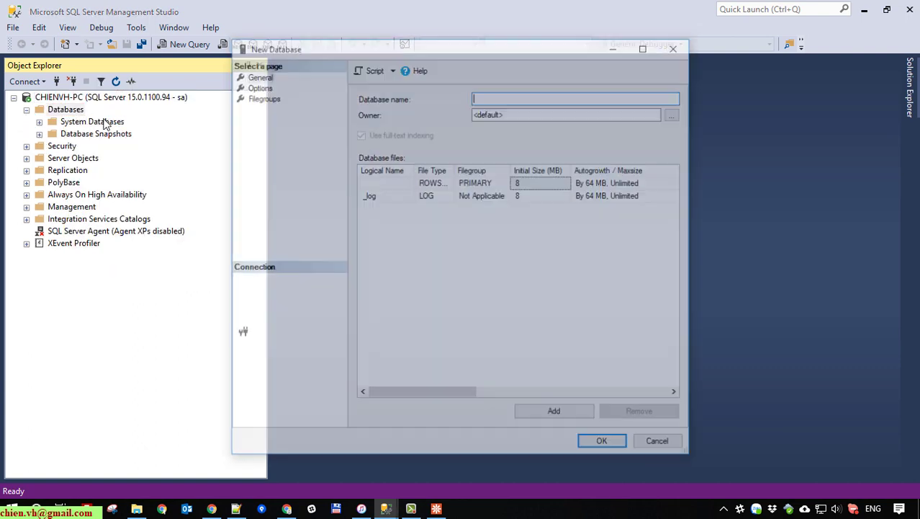
type("Kent")
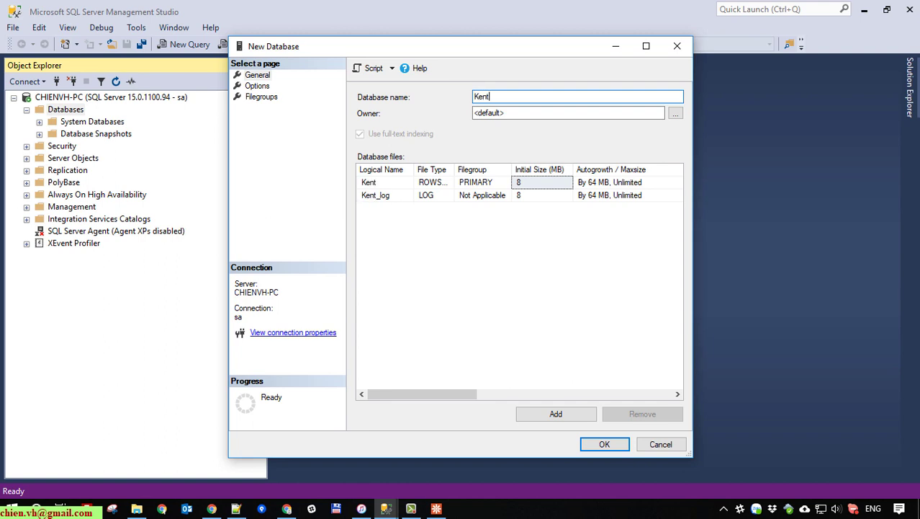
type("ico12_Da")
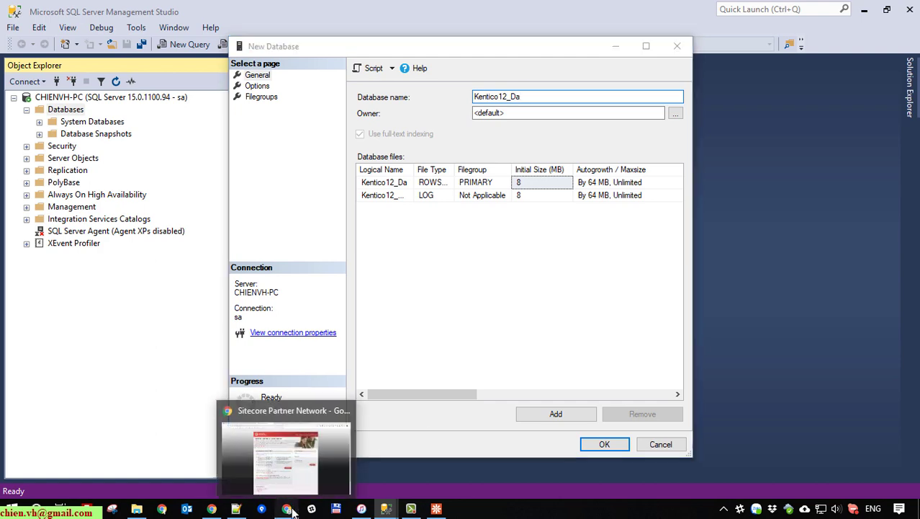
left_click(211, 509)
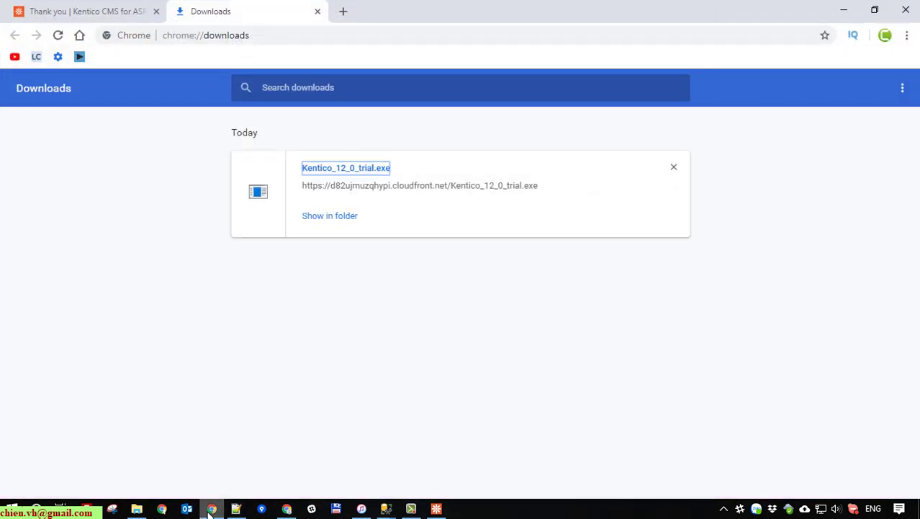
left_click(317, 12)
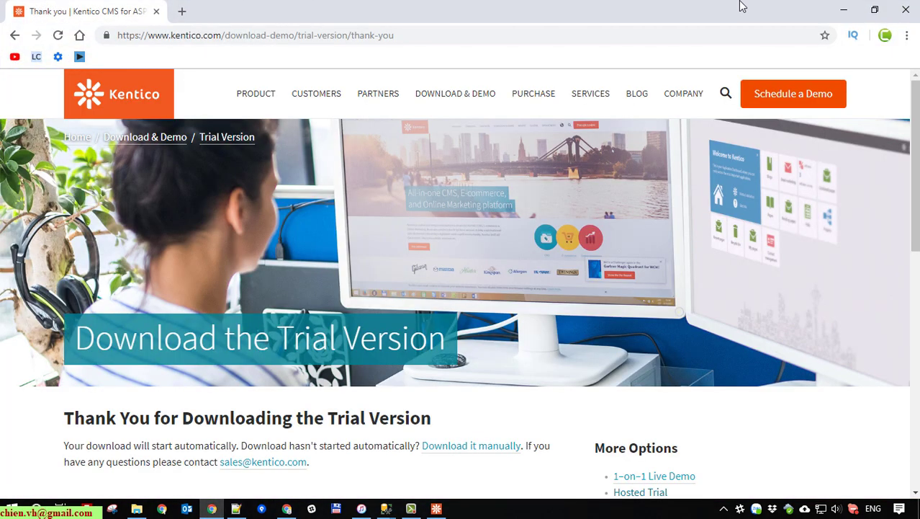
Back in the Kentico installer, view the Installation type settings, then return to Database.
left_click(844, 9)
left_click(435, 511)
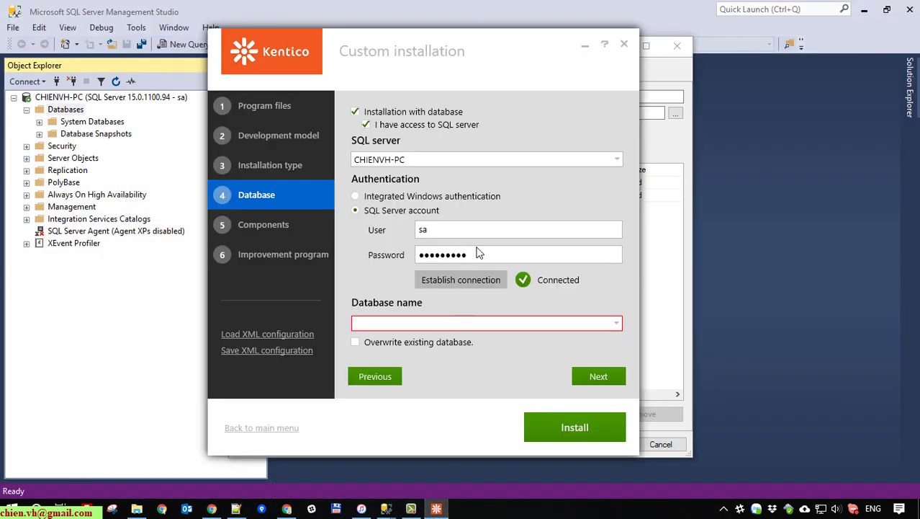
left_click(261, 224)
left_click(277, 161)
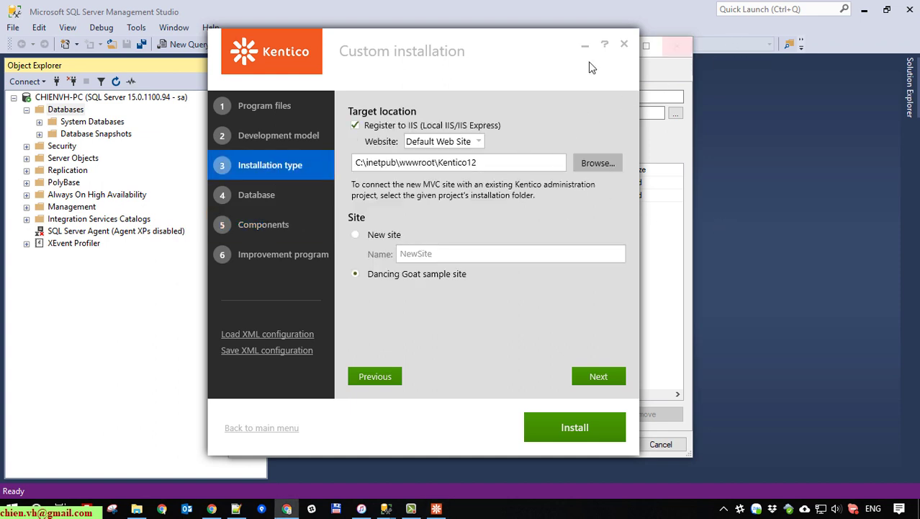
left_click(269, 201)
Create Kentico12_DancingGoatSite_DB after checking its Options and Filegroups pages.
mouse_move(386, 509)
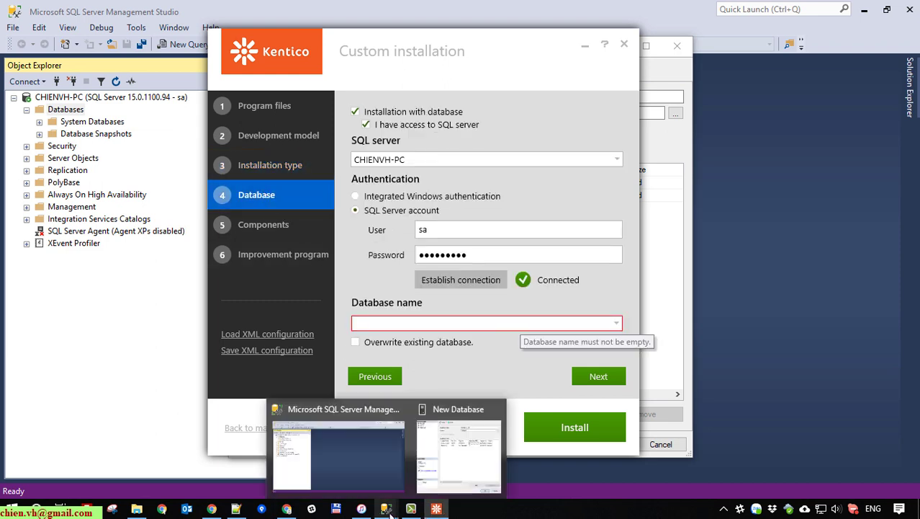
left_click(453, 453)
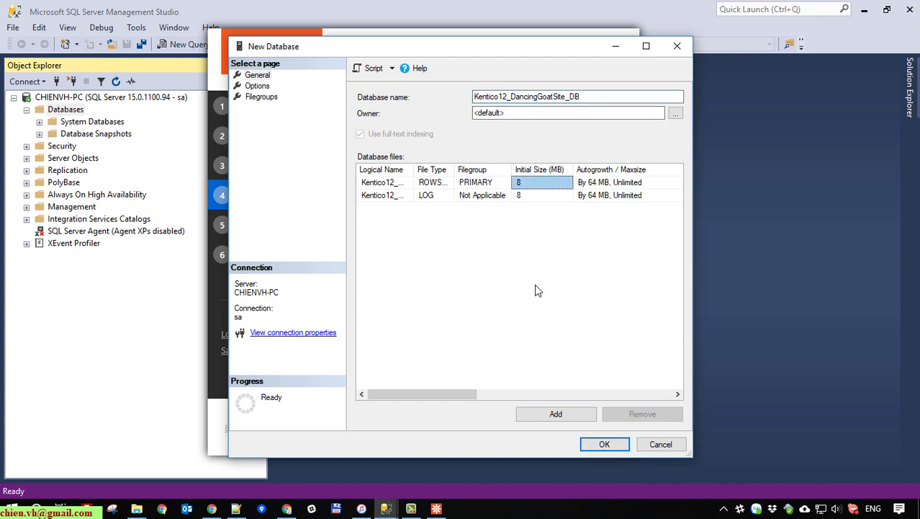
left_click(265, 86)
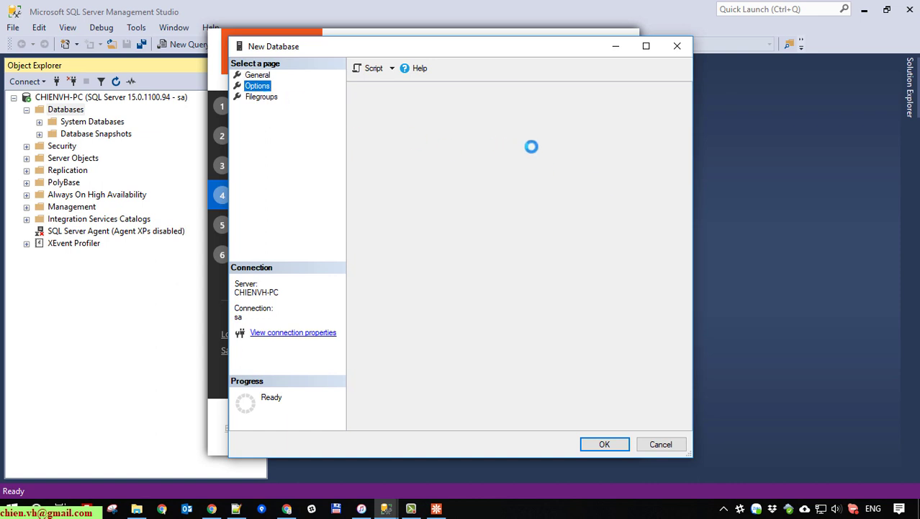
left_click(267, 98)
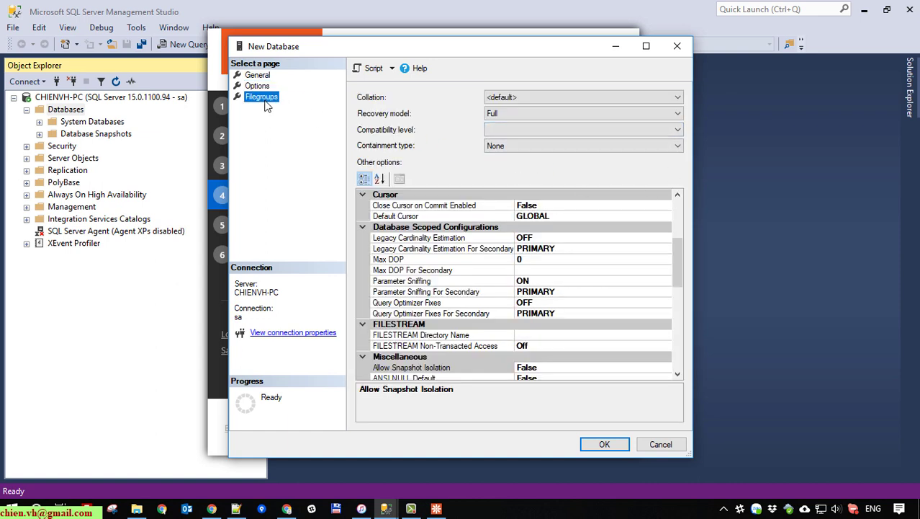
left_click(259, 75)
left_click(603, 443)
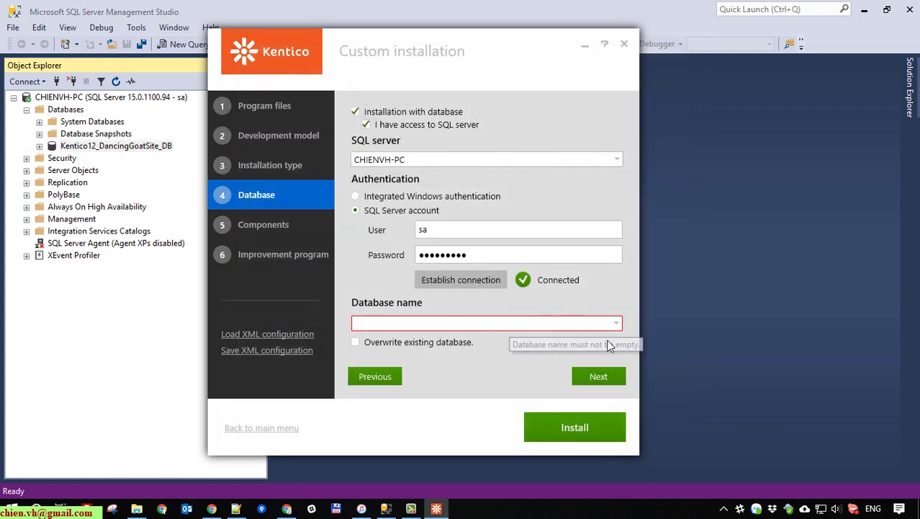
Expand the new Kentico12_DancingGoatSite_DB database and its Tables folder.
left_click(76, 147)
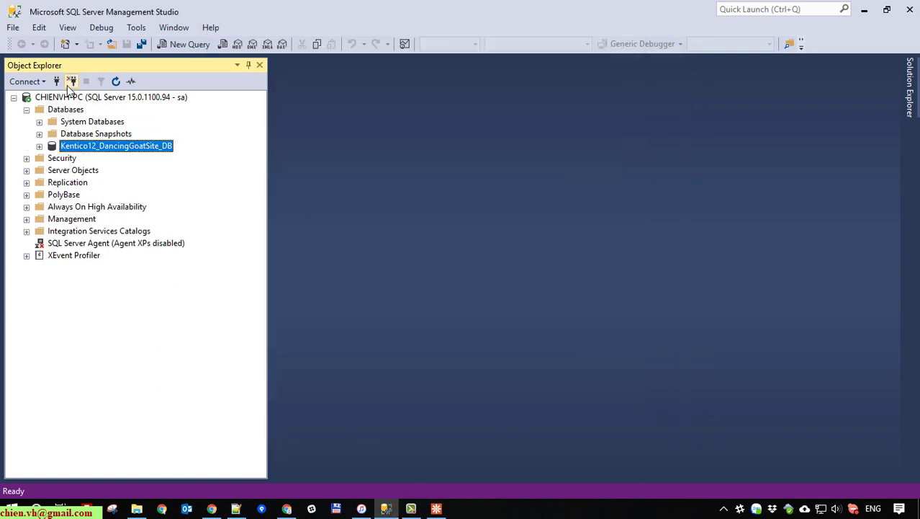
left_click(40, 146)
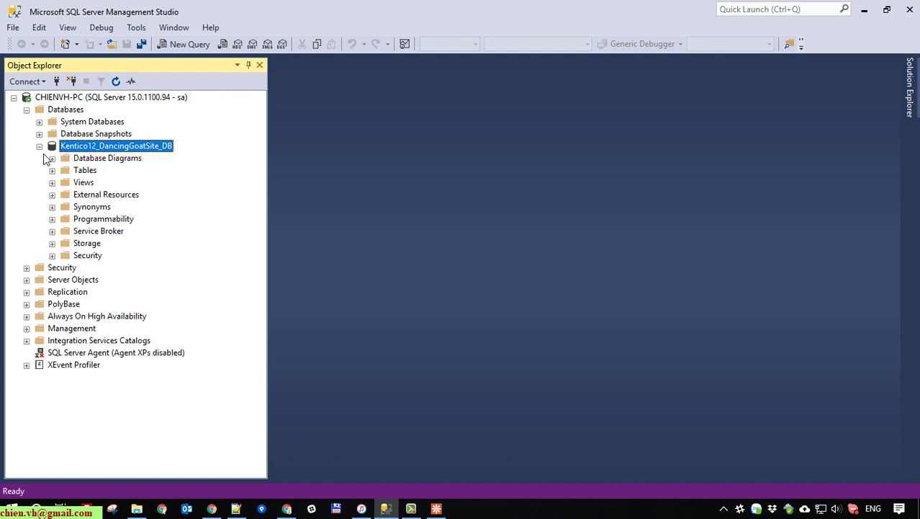
left_click(52, 170)
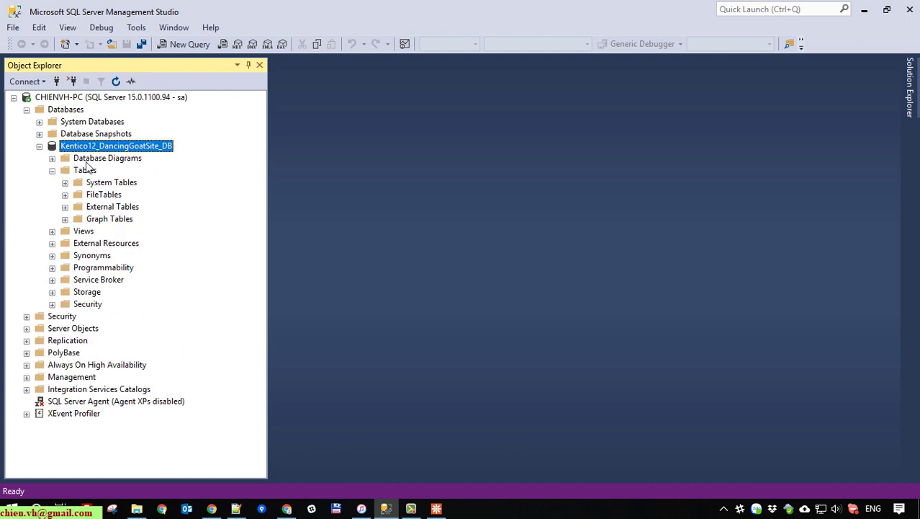
Select Kentico12_DancingGoatSite_DB as the installer's database and tick Overwrite existing database.
left_click(386, 509)
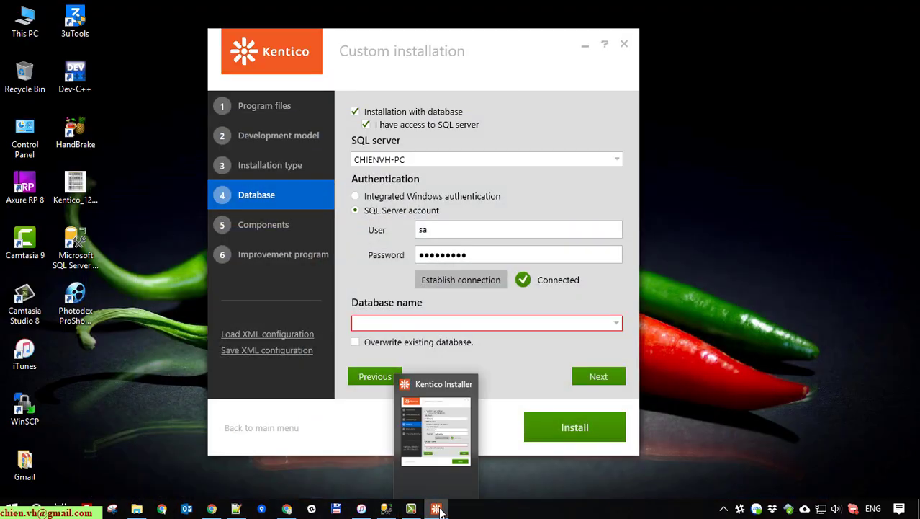
left_click(437, 509)
left_click(437, 509)
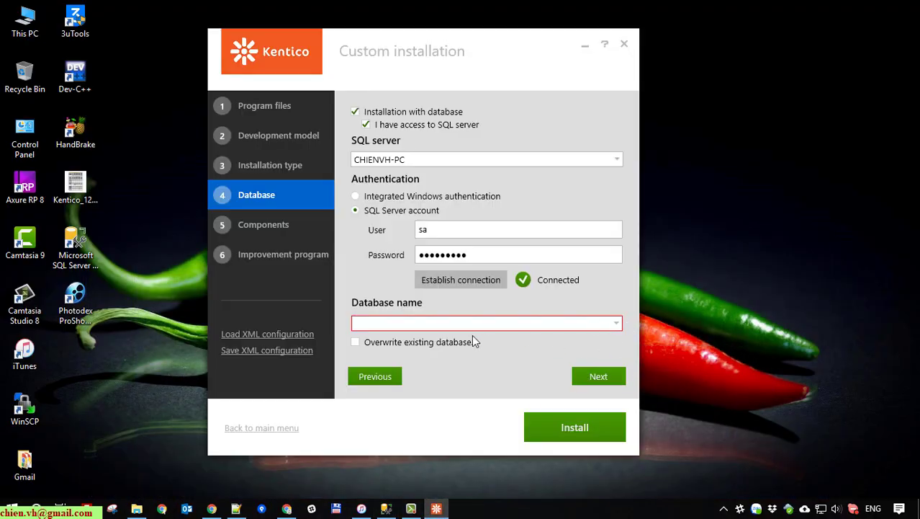
left_click(616, 324)
left_click(617, 324)
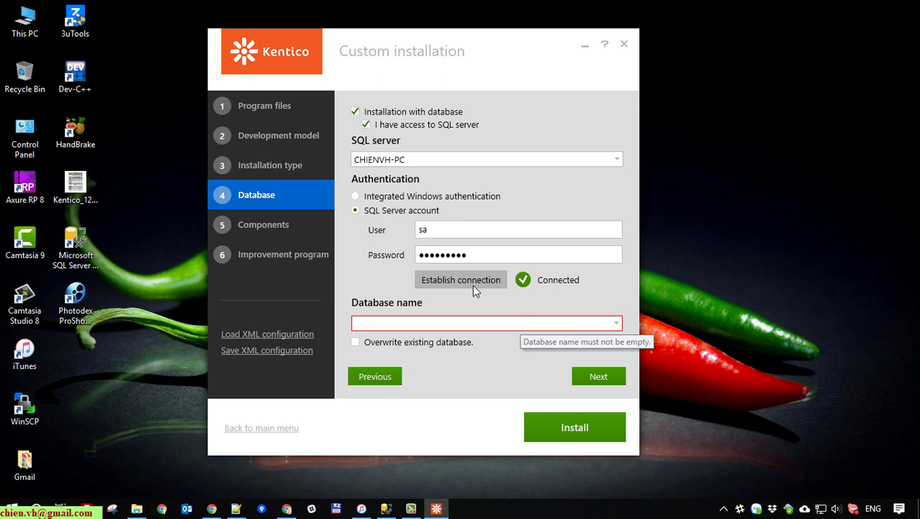
left_click(617, 324)
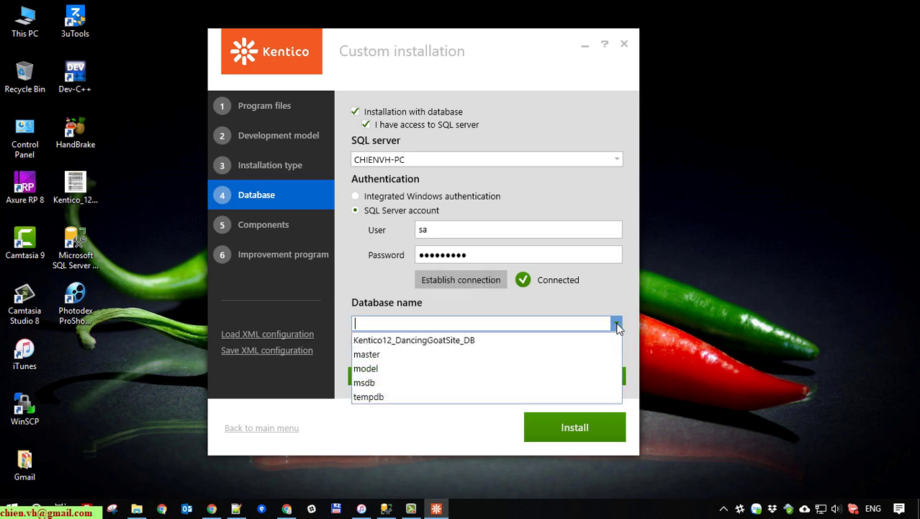
left_click(474, 340)
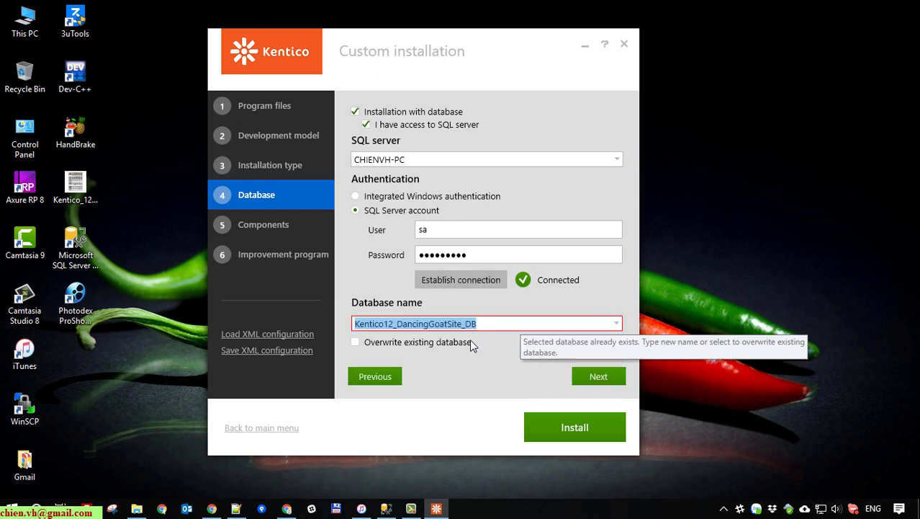
left_click(355, 342)
left_click(355, 343)
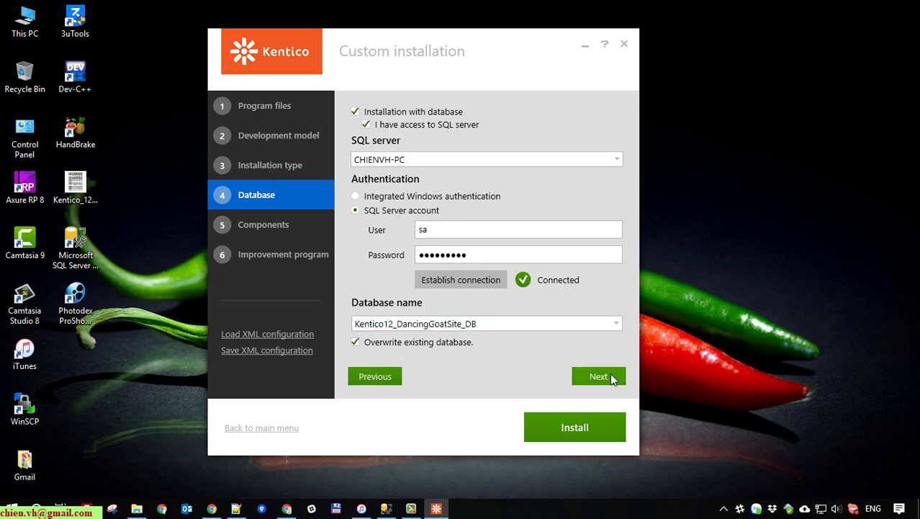
Enable Performance counters, Event Log registration and Windows services, then start the custom installation.
left_click(610, 375)
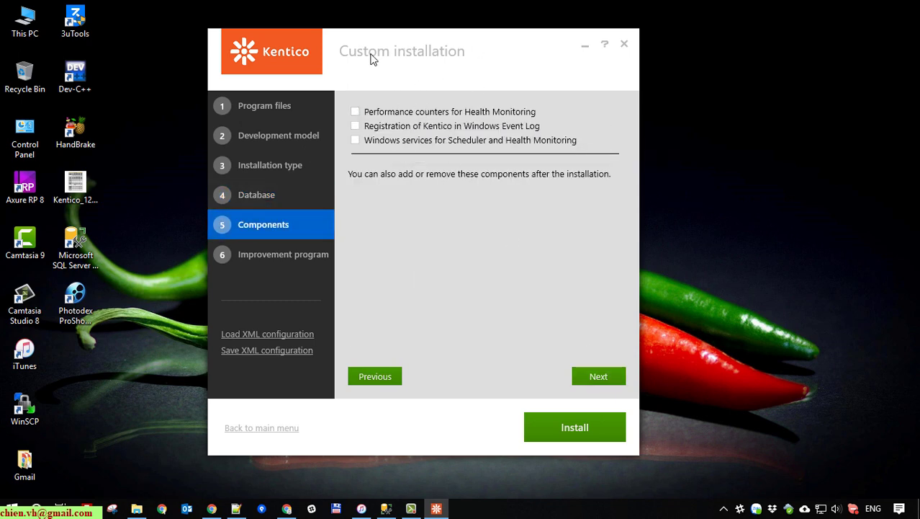
left_click(355, 112)
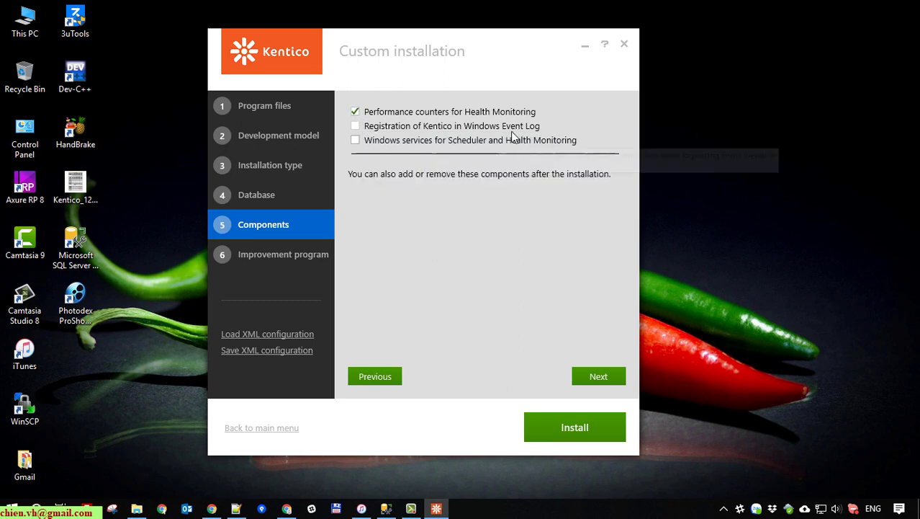
left_click(355, 126)
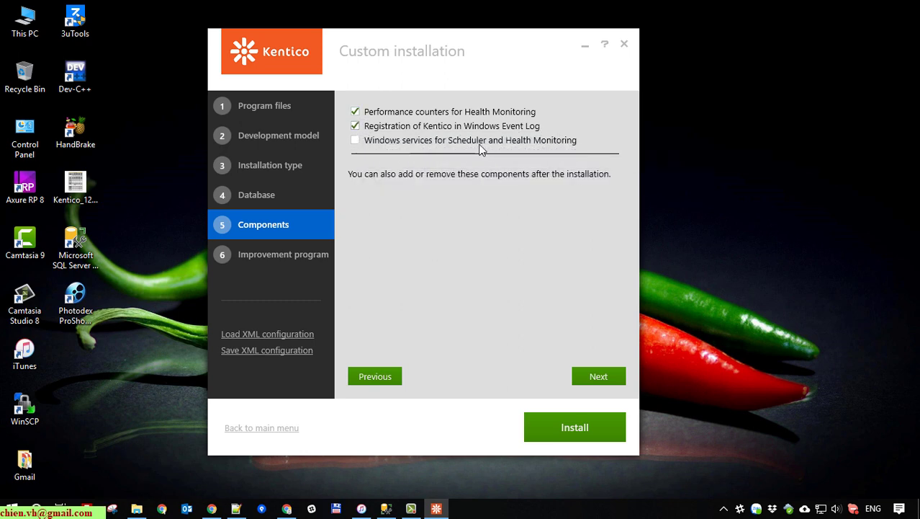
left_click(355, 140)
left_click(599, 376)
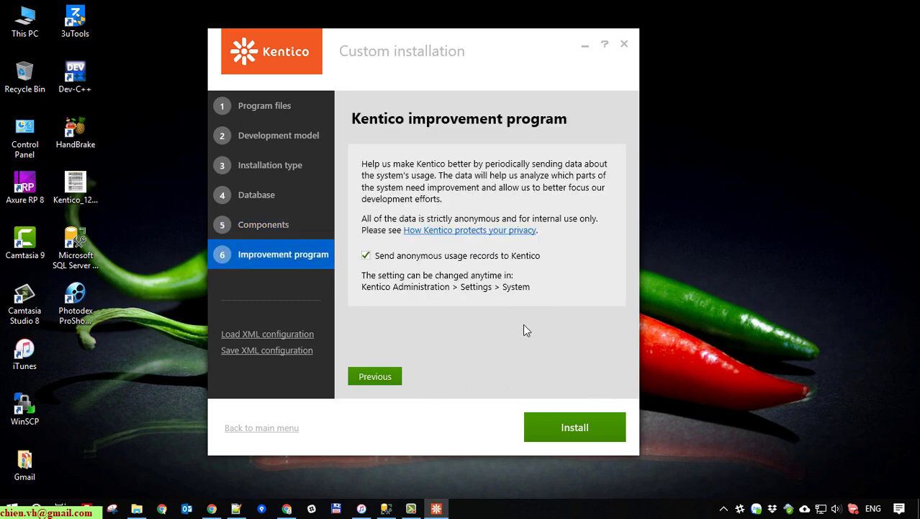
left_click(573, 426)
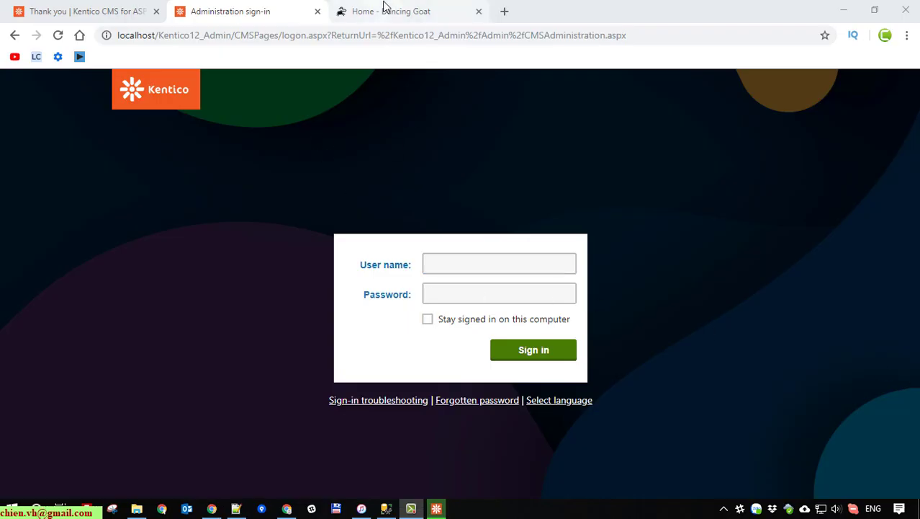
Glance at the Dancing Goat home page, then sign in to the administration with the saved user name and Stay signed in.
left_click(382, 10)
scroll(206, 296, "down", 7)
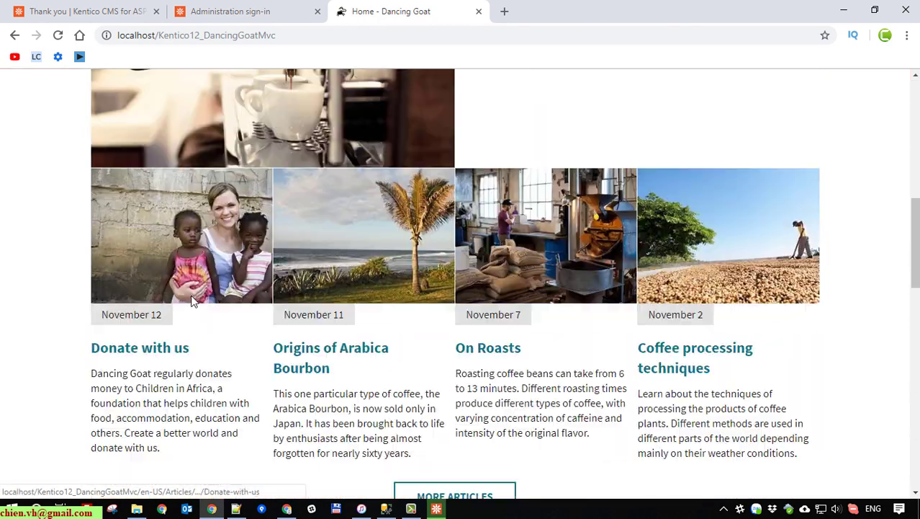
scroll(193, 295, "up", 10)
left_click(208, 19)
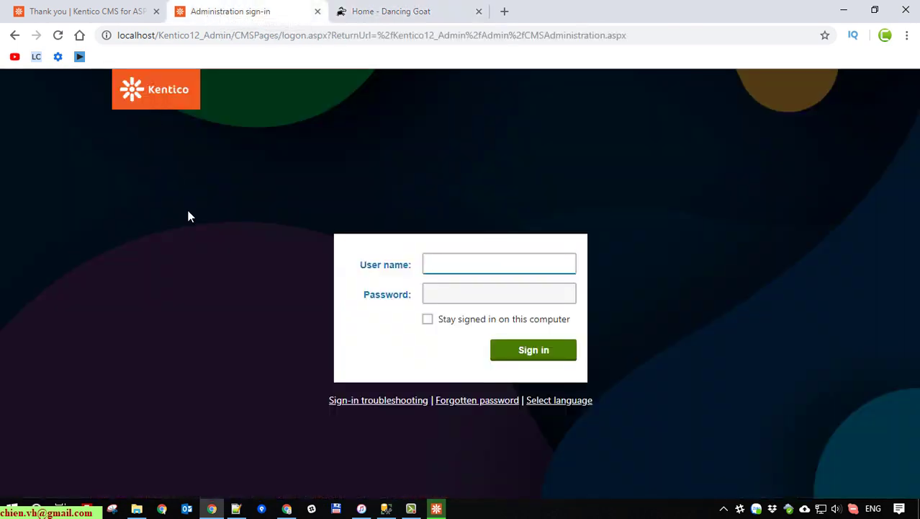
left_click(477, 265)
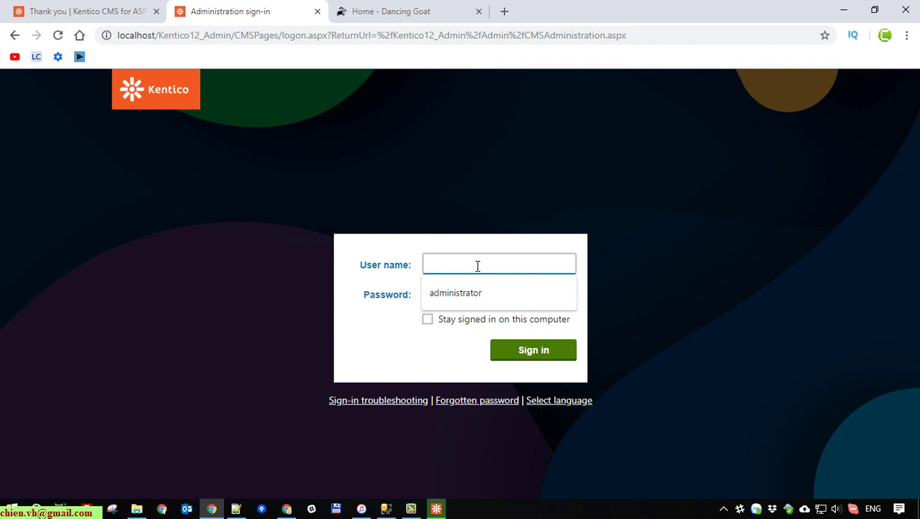
left_click(472, 292)
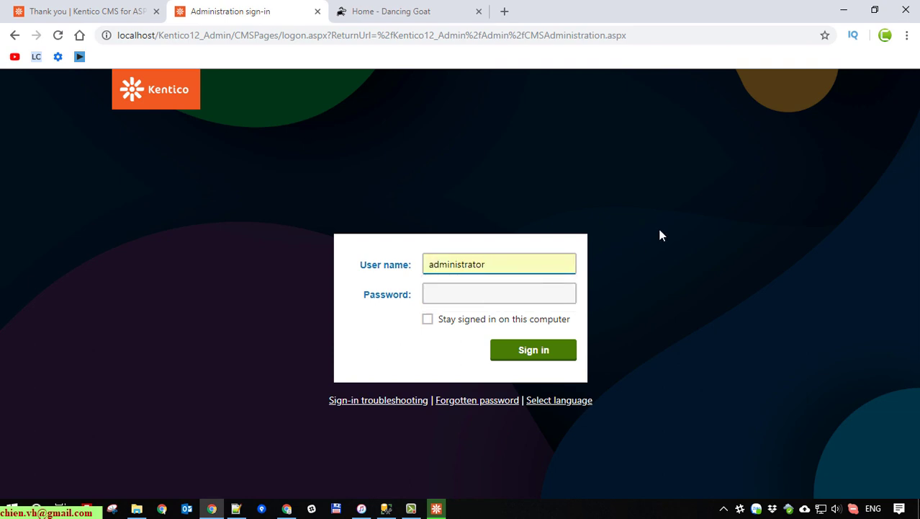
left_click(428, 321)
left_click(545, 352)
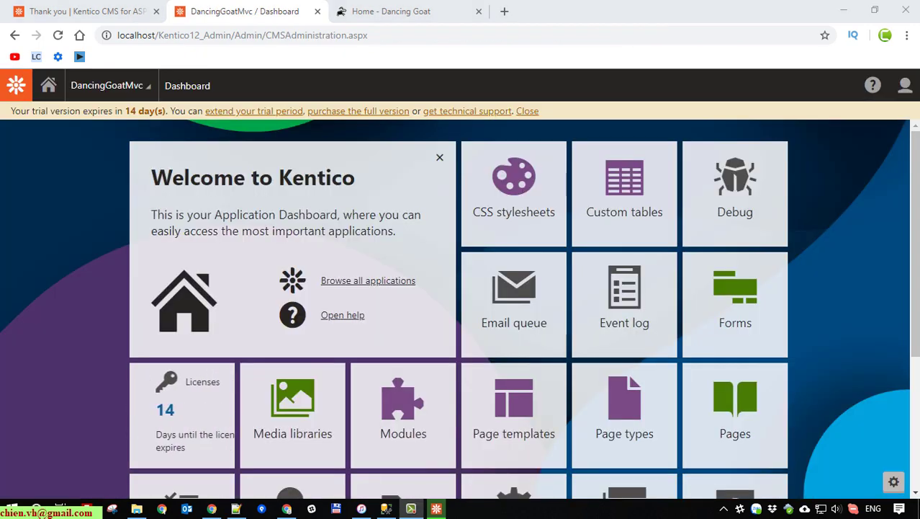
Read and close the trial expiry notice on the Dashboard.
scroll(46, 362, "down", 3)
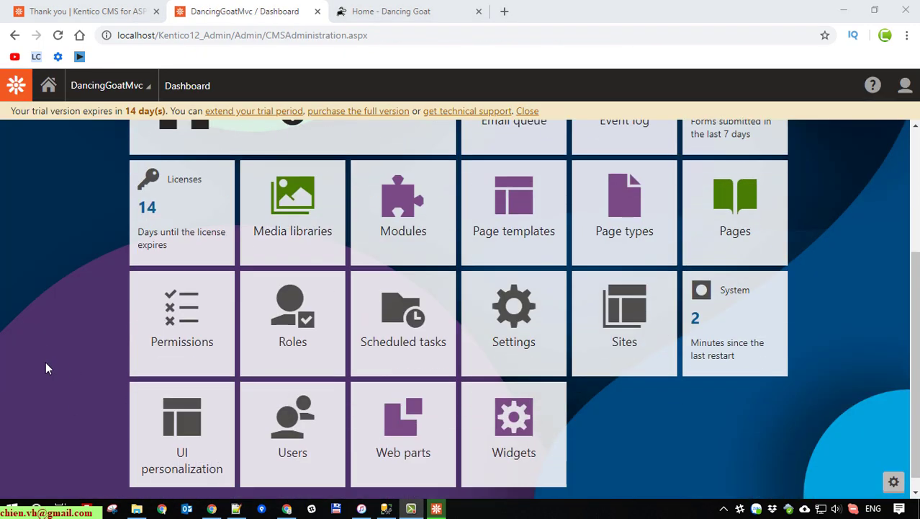
scroll(45, 363, "up", 3)
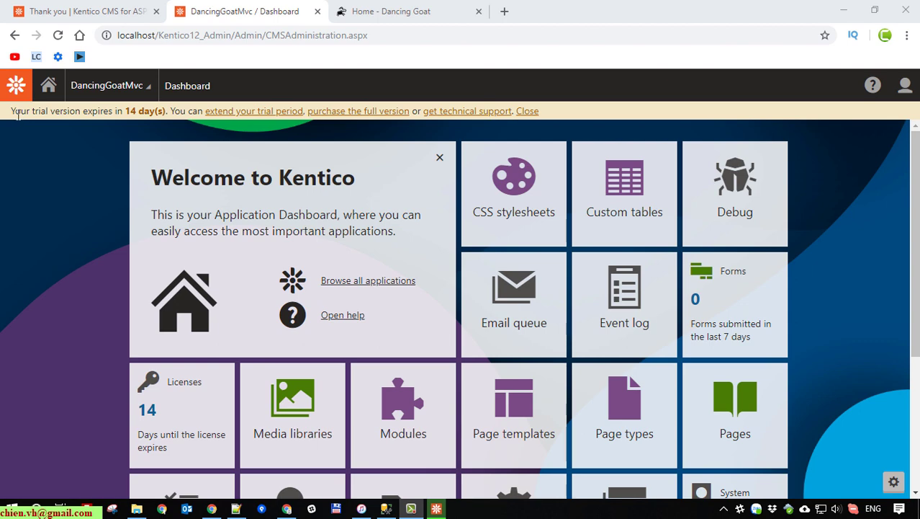
left_click_drag(18, 115, 132, 123)
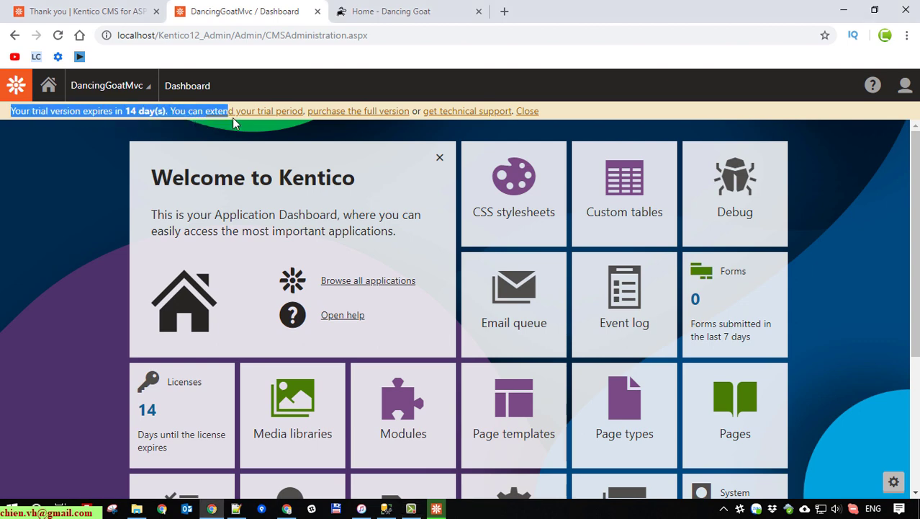
left_click_drag(333, 117, 617, 118)
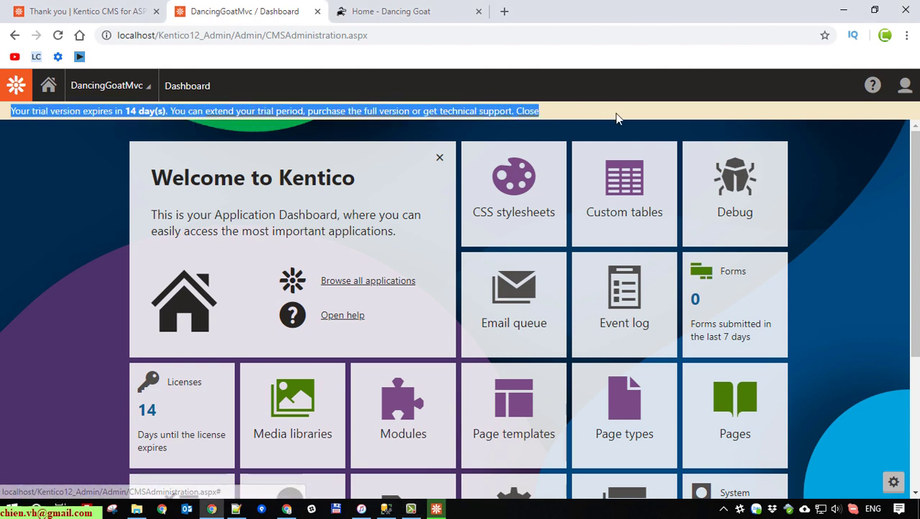
left_click(75, 260)
left_click(528, 111)
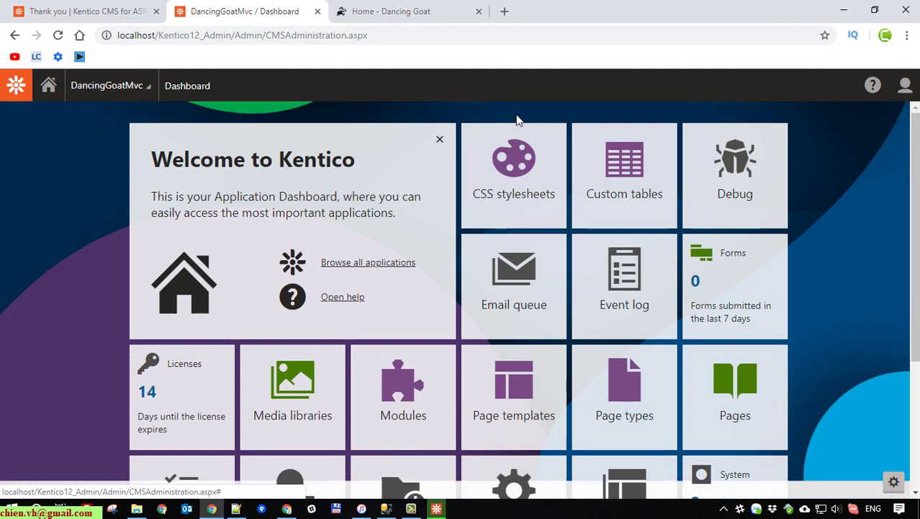
scroll(144, 332, "down", 2)
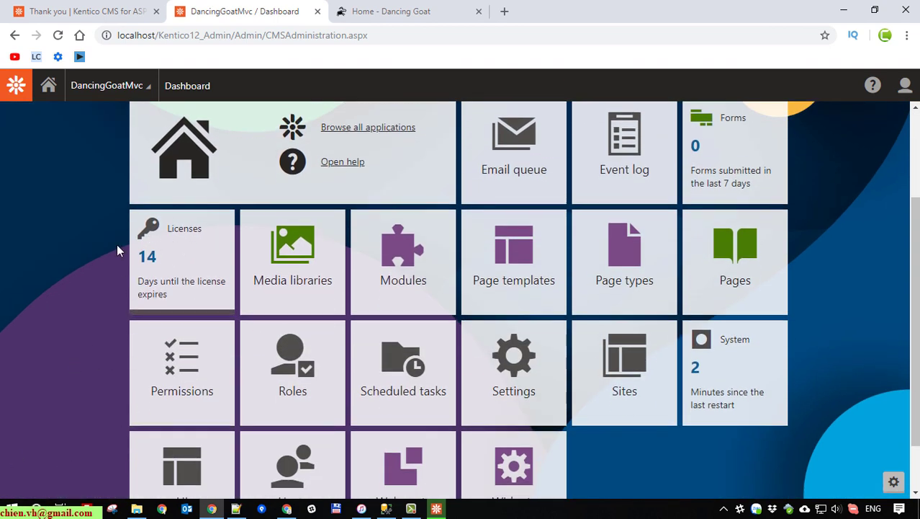
scroll(90, 335, "up", 2)
Reload the Dancing Goat home page and scroll through it.
left_click(432, 8)
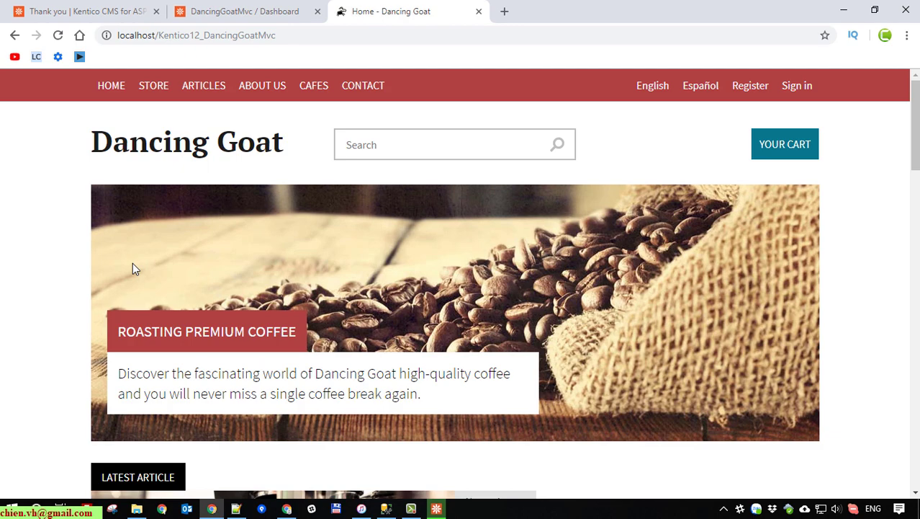
left_click(58, 35)
scroll(238, 234, "down", 20)
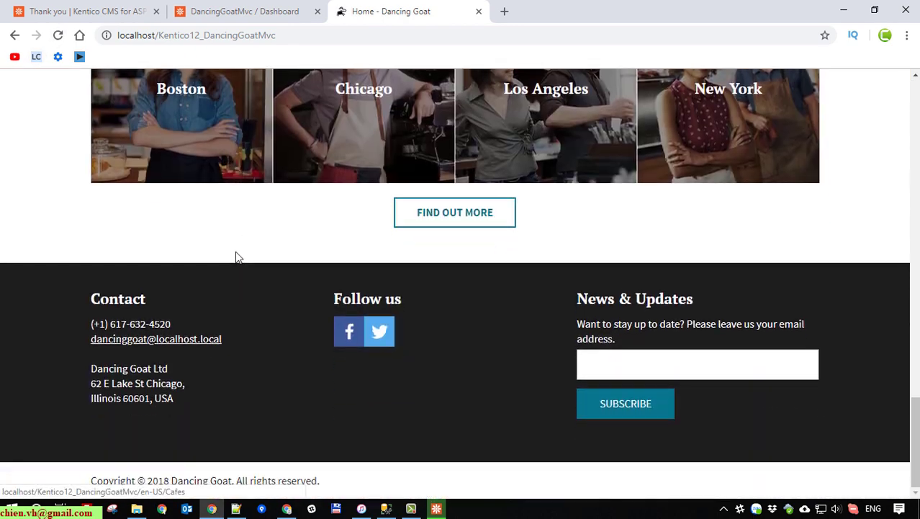
scroll(237, 257, "up", 20)
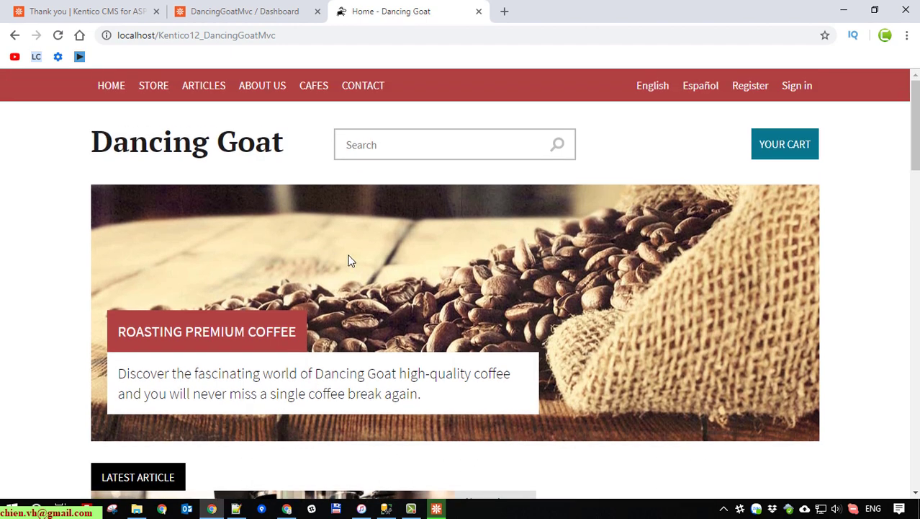
scroll(148, 123, "down", 2)
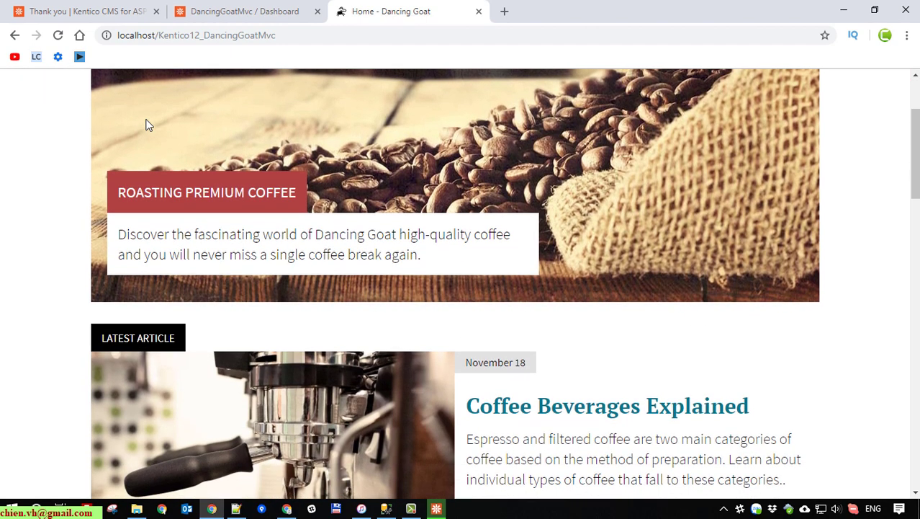
scroll(173, 119, "up", 2)
scroll(175, 197, "down", 2)
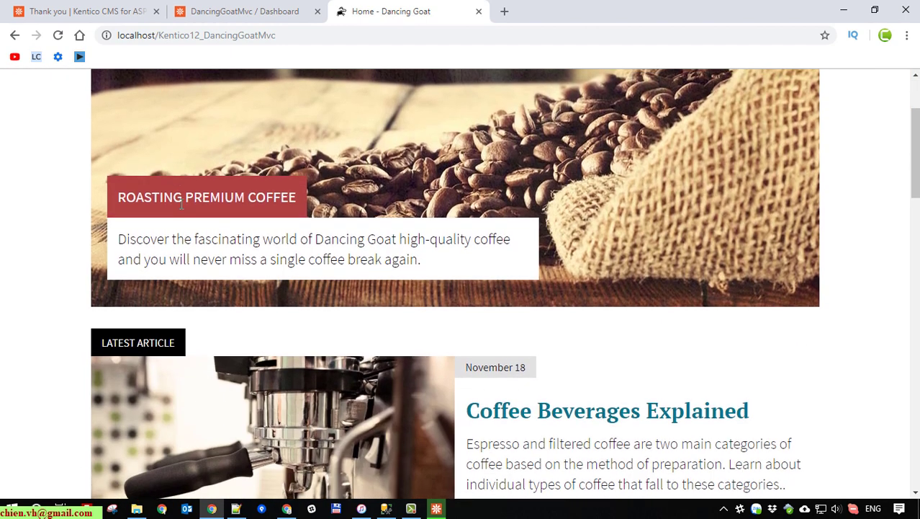
scroll(176, 197, "up", 2)
Browse the Articles listing and its first article summaries, then return to the admin.
left_click(204, 86)
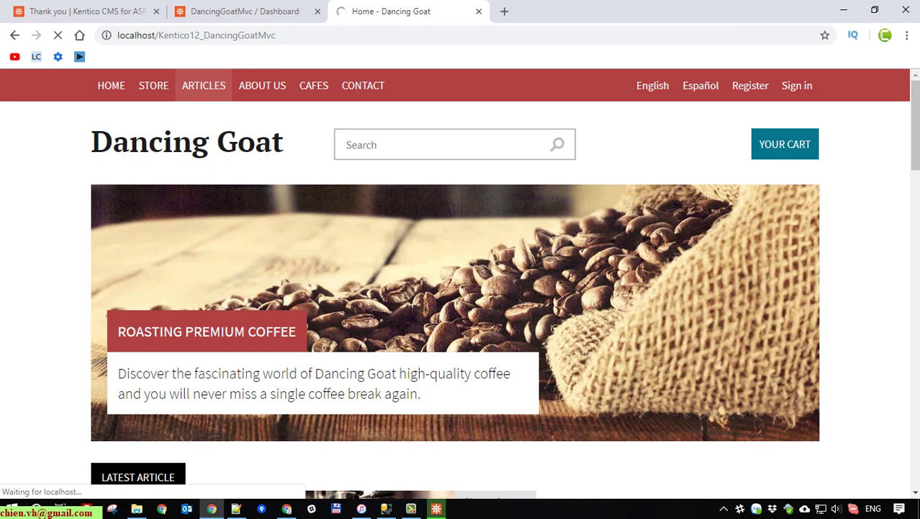
scroll(139, 308, "down", 2)
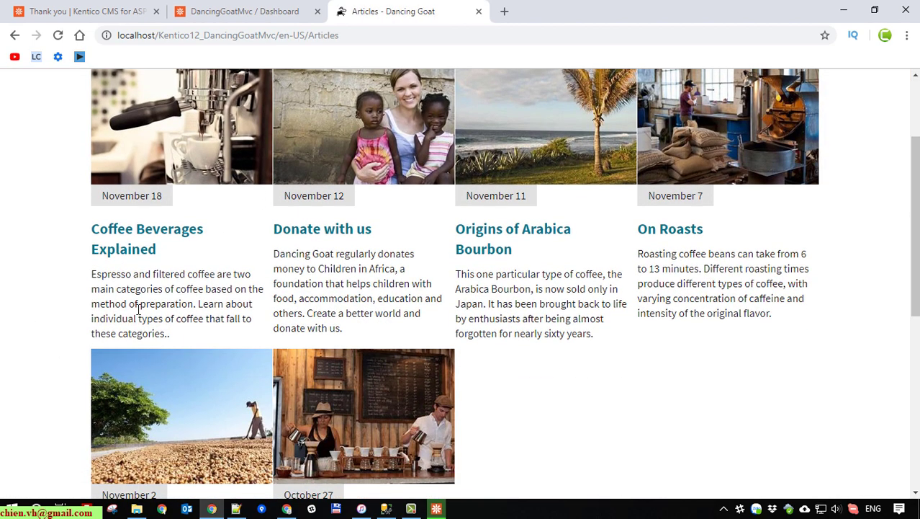
scroll(139, 308, "up", 1)
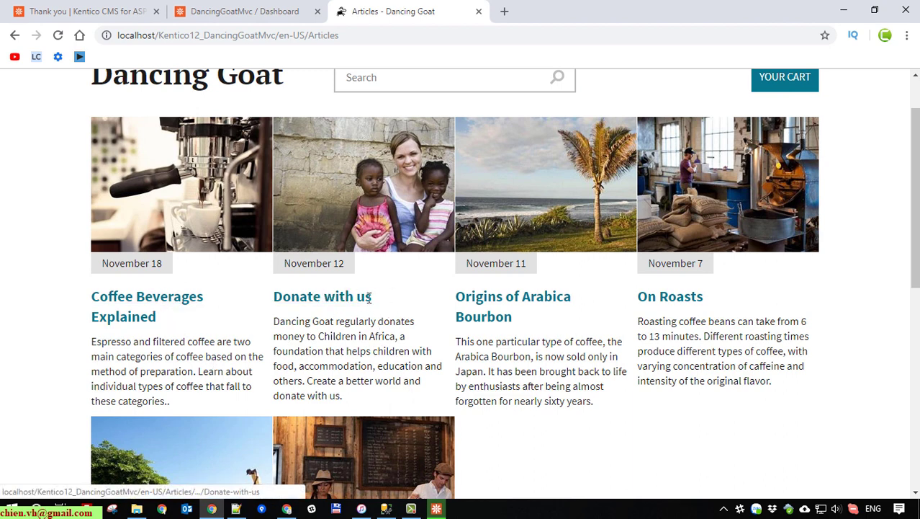
left_click_drag(388, 294, 232, 288)
left_click(2, 234)
left_click(272, 9)
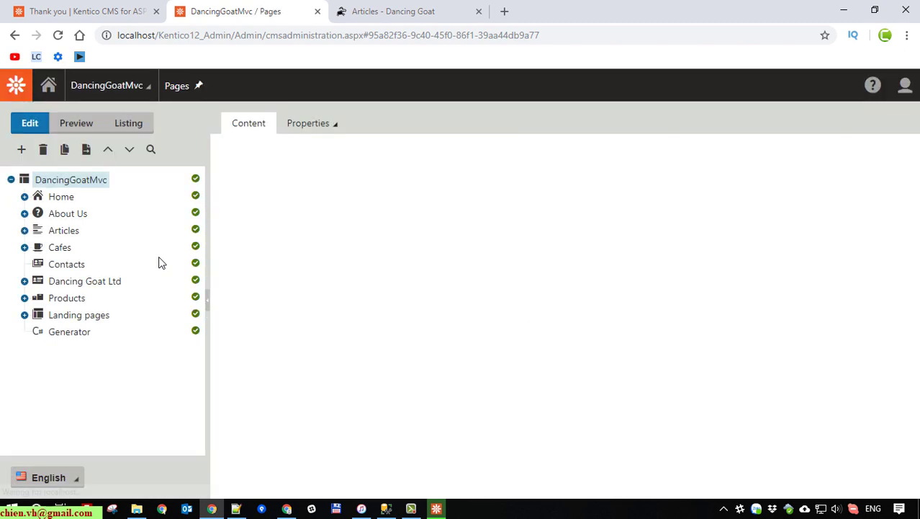
Open the Donate with us article from the Articles section of the page tree for editing.
left_click(24, 230)
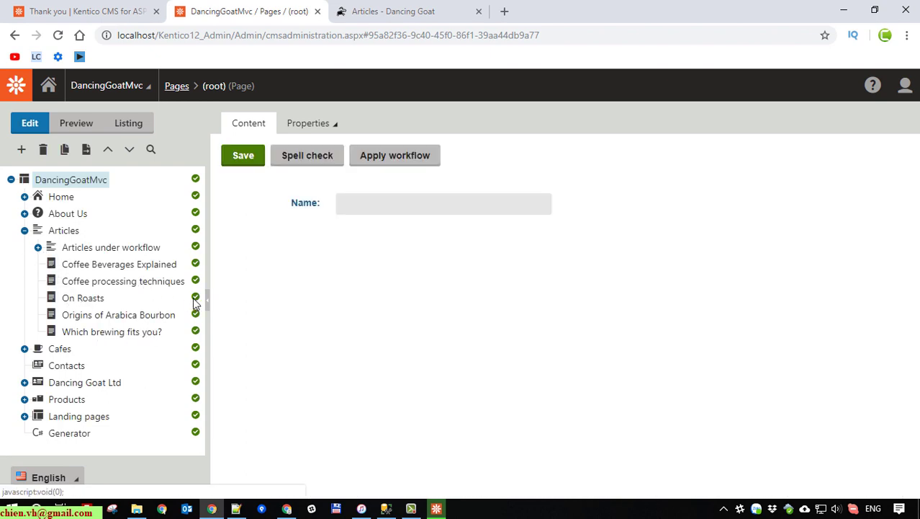
left_click(37, 247)
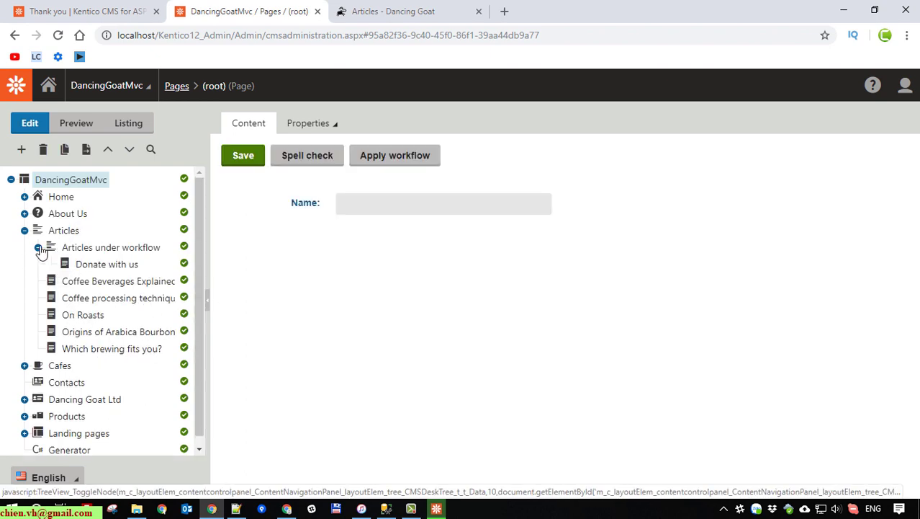
left_click(126, 265)
left_click(156, 12)
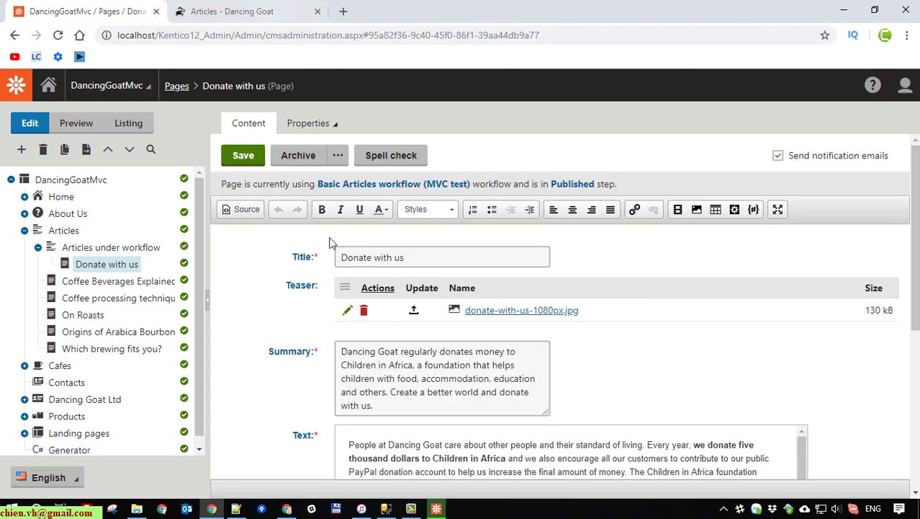
left_click(433, 260)
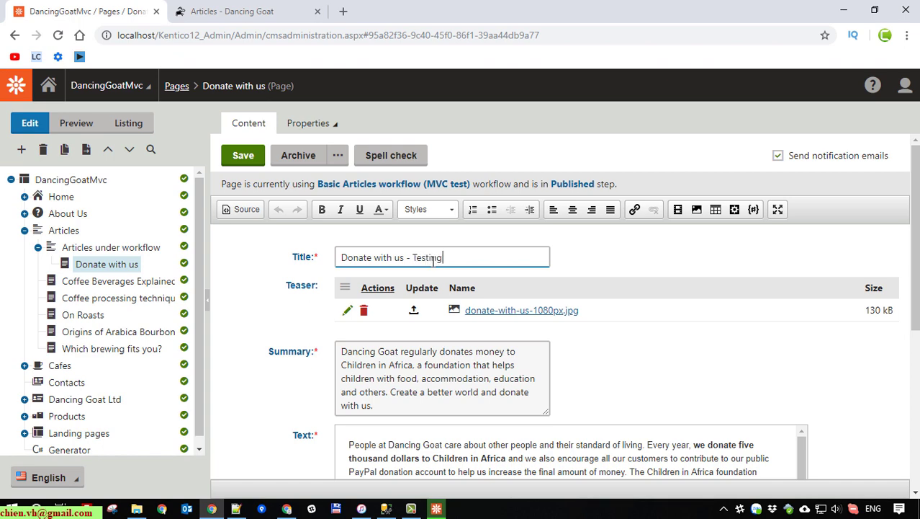
Copy the live Donate with us summary text, edit the Summary field, and attempt to save.
left_click(259, 10)
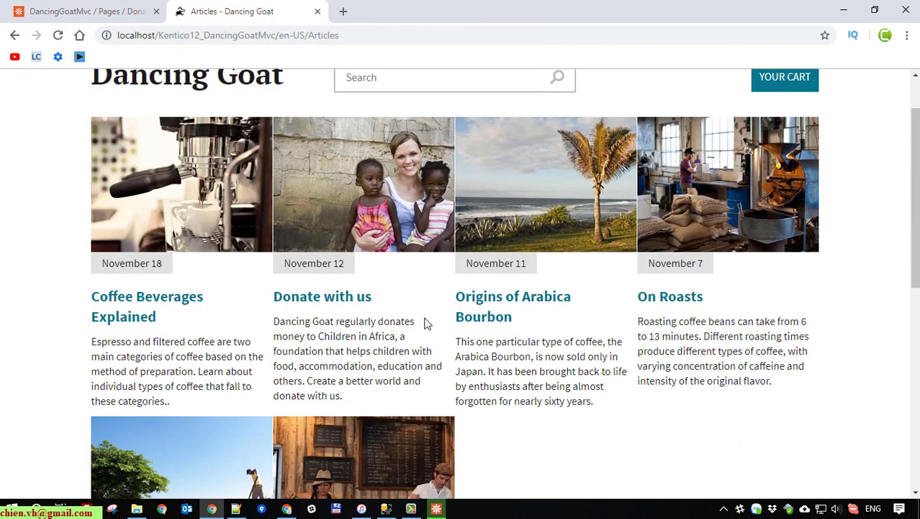
left_click_drag(285, 329, 366, 401)
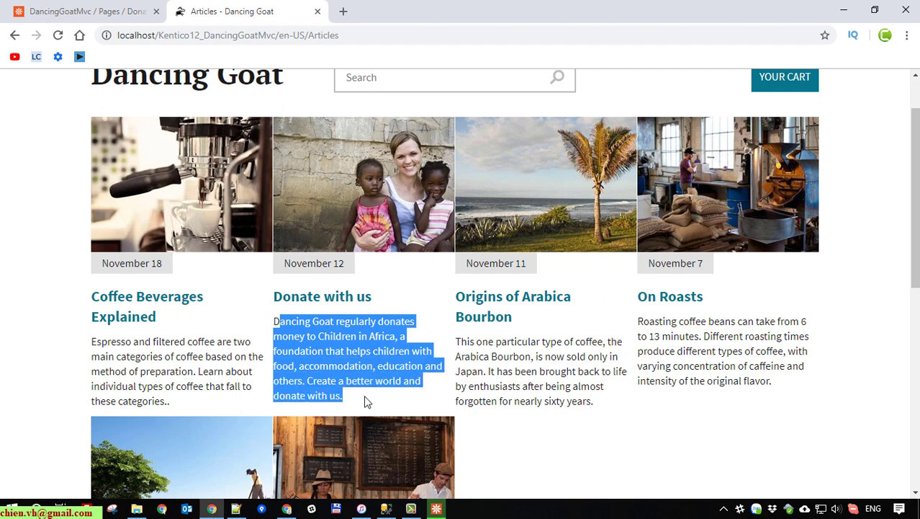
key("ctrl+shift+Tab")
left_click(416, 414)
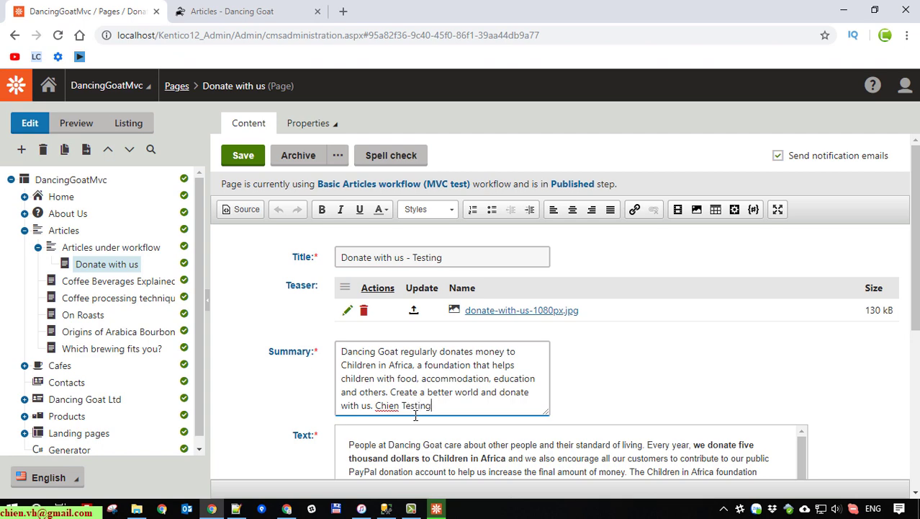
scroll(504, 437, "down", 1)
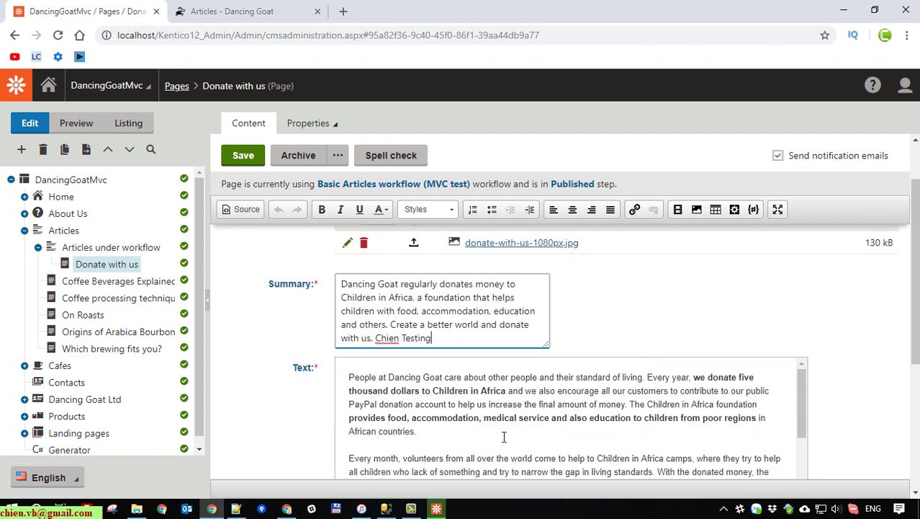
left_click(256, 157)
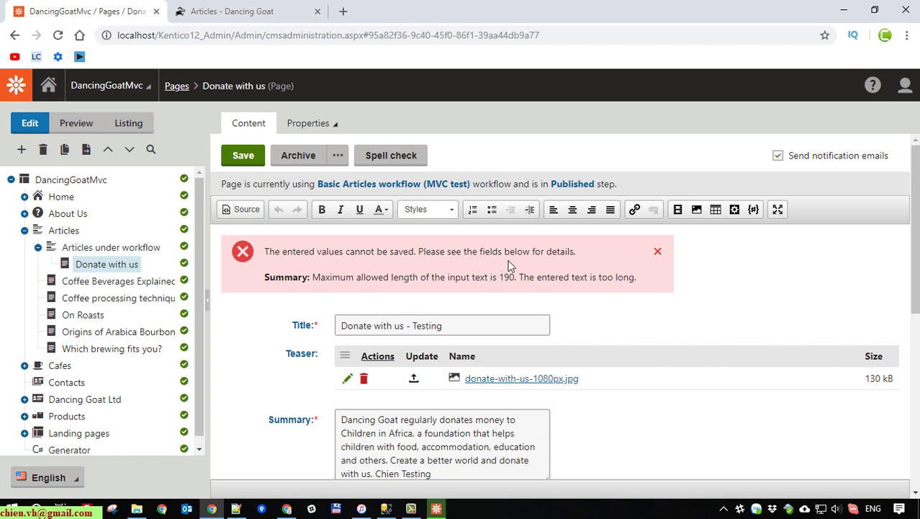
Review the length error and delete the test note from the end of the summary.
left_click_drag(320, 277, 530, 286)
scroll(630, 338, "down", 1)
scroll(631, 342, "down", 2)
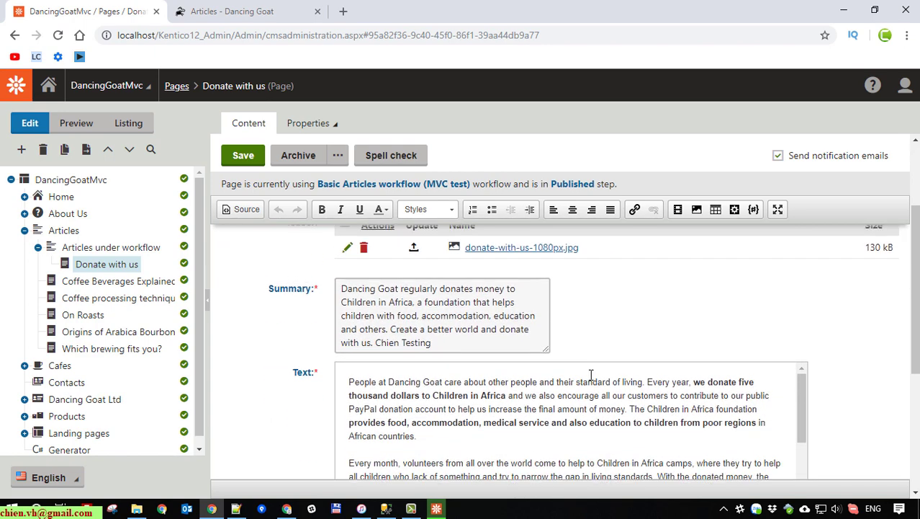
scroll(537, 329, "up", 3)
left_click(452, 289)
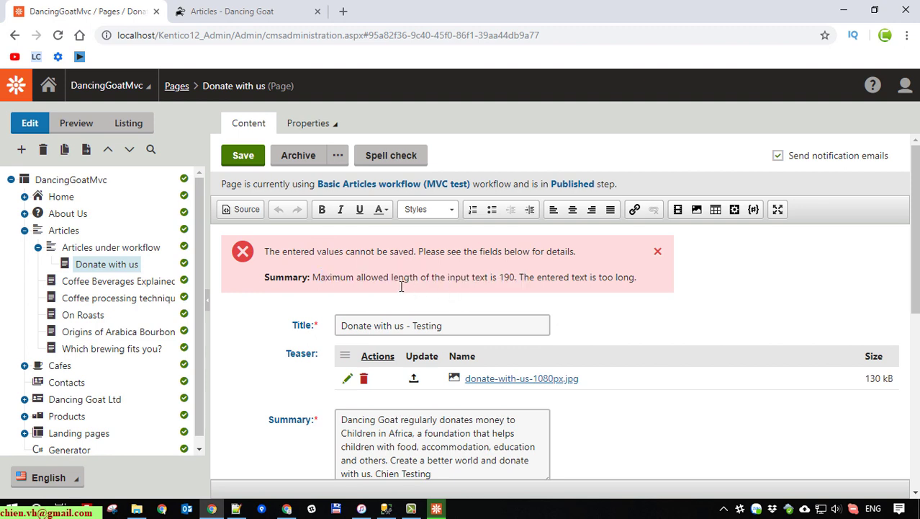
scroll(569, 292, "down", 2)
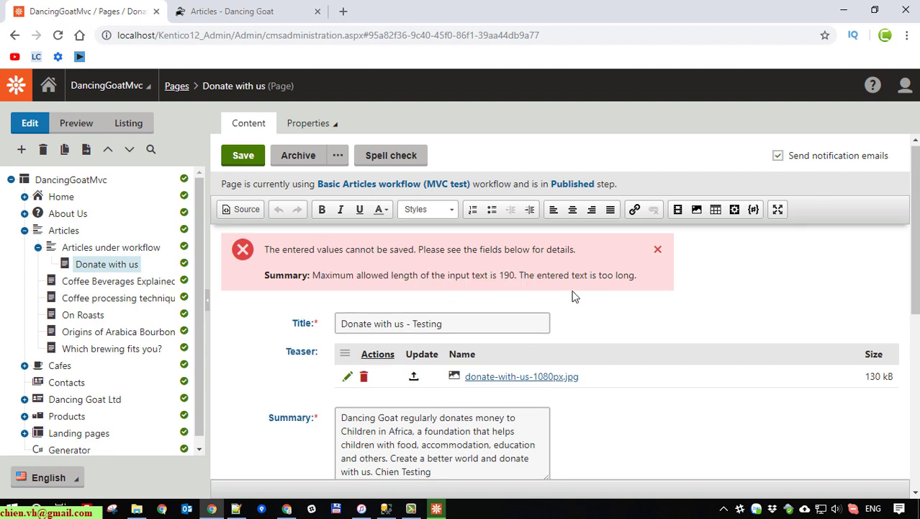
left_click_drag(454, 408, 317, 358)
left_click(460, 410)
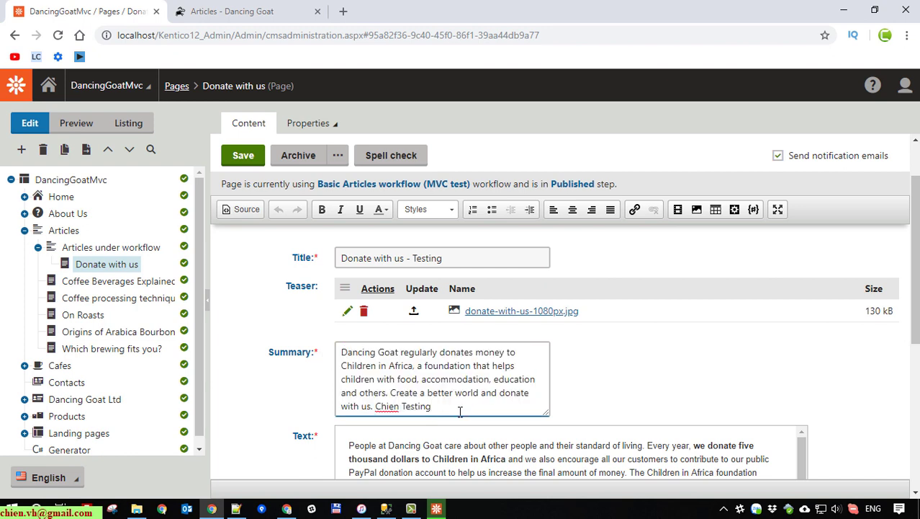
left_click_drag(459, 411, 383, 416)
key("ctrl+c")
key("BackSpace")
Replace 'and donate with us.' with the test note plus a period, then save the page.
left_click_drag(487, 403, 487, 401)
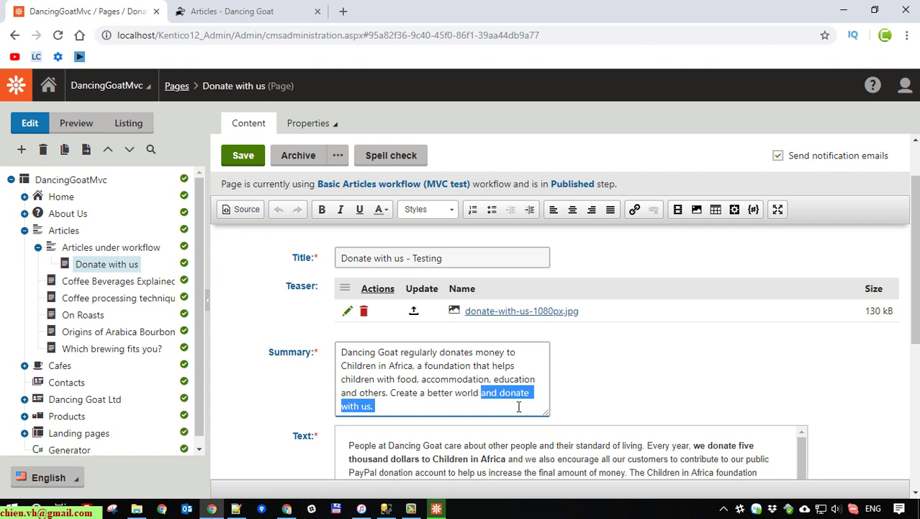
key("ctrl+v")
type(".")
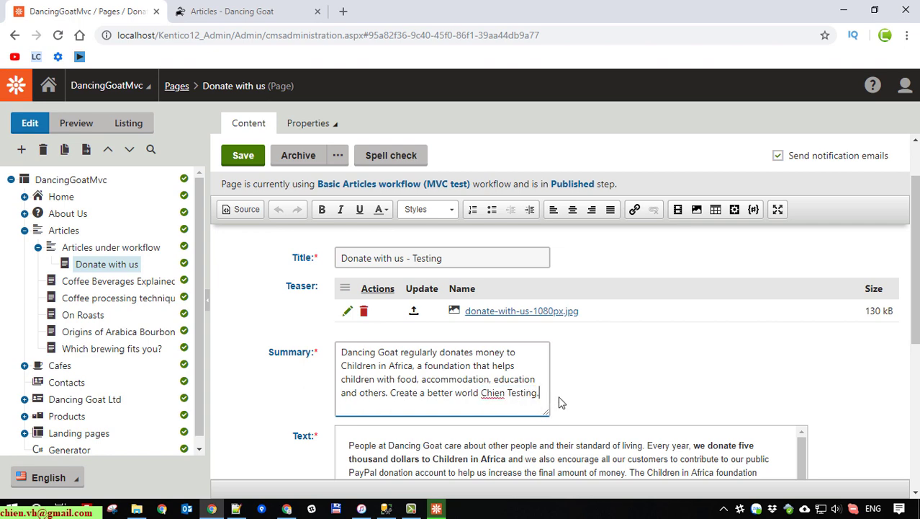
scroll(792, 380, "down", 5)
scroll(832, 391, "up", 3)
key("ctrl+s")
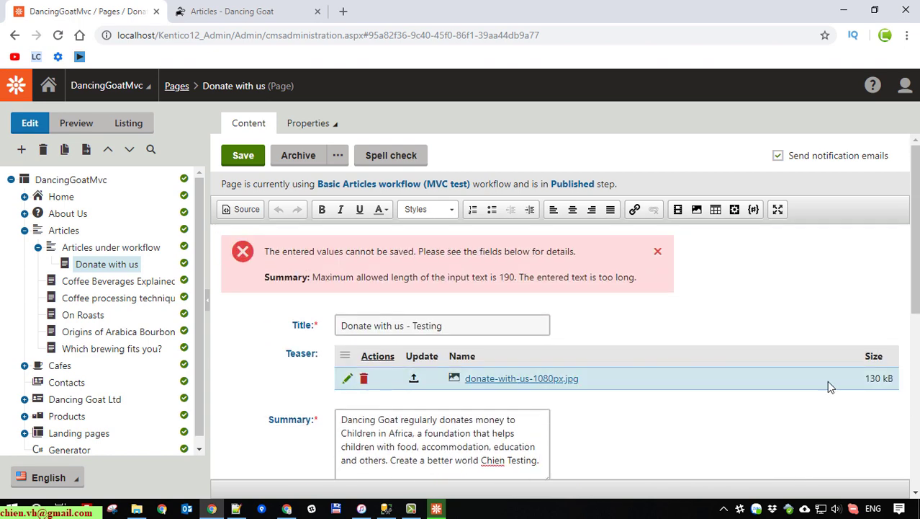
left_click(245, 157)
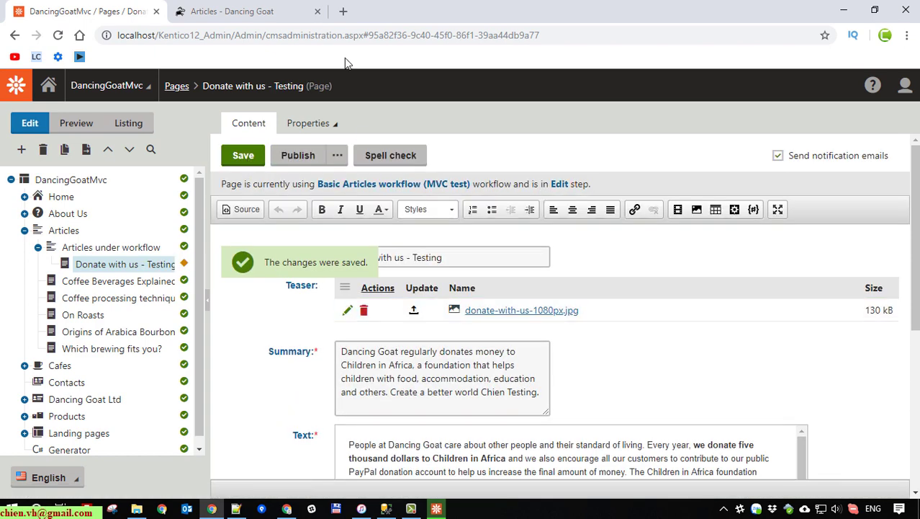
Reload the live Articles page, then publish the Donate with us page in the admin.
left_click(266, 9)
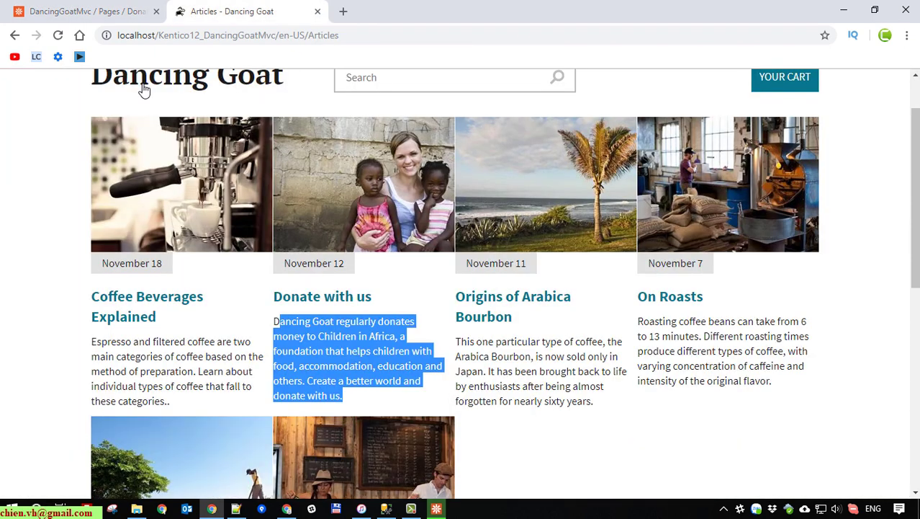
left_click(59, 36)
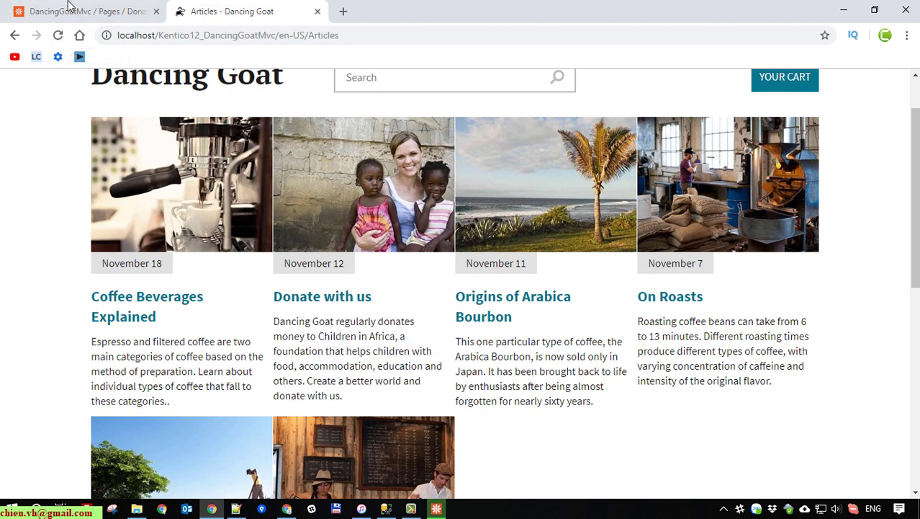
left_click(58, 37)
key("alt+Tab")
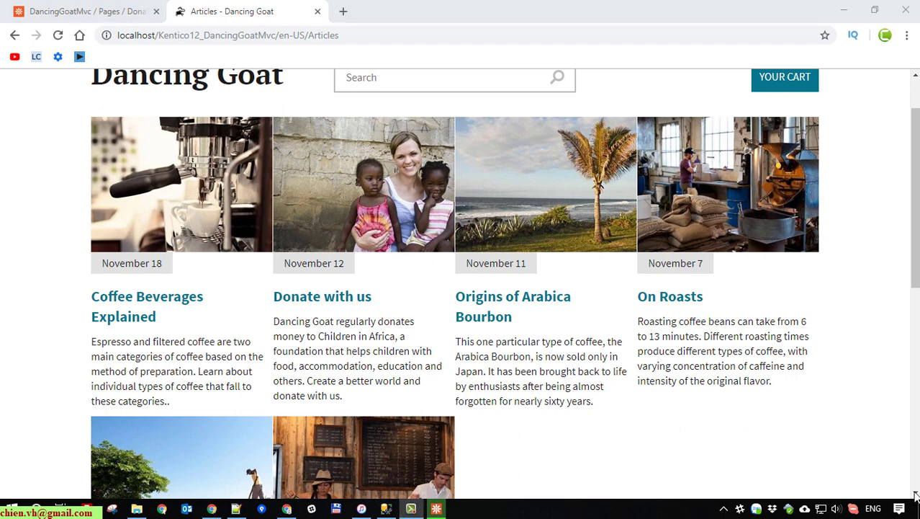
left_click(86, 11)
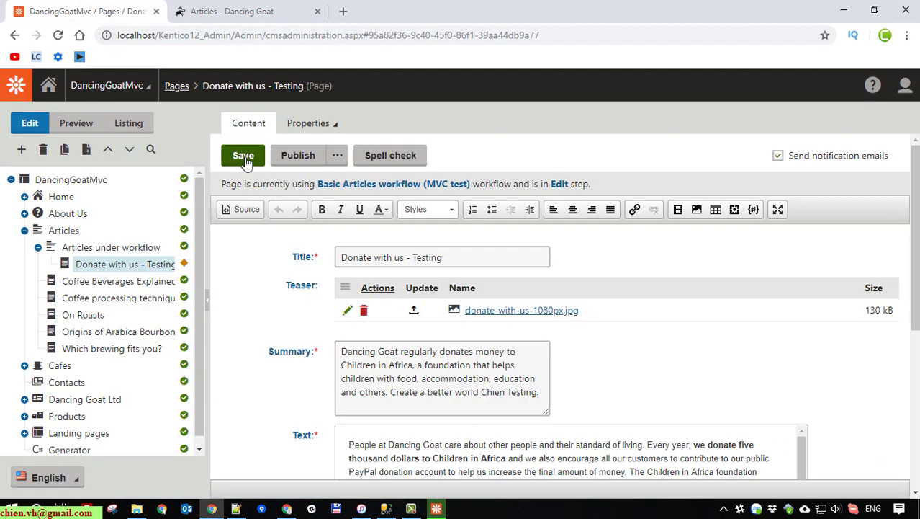
mouse_move(185, 268)
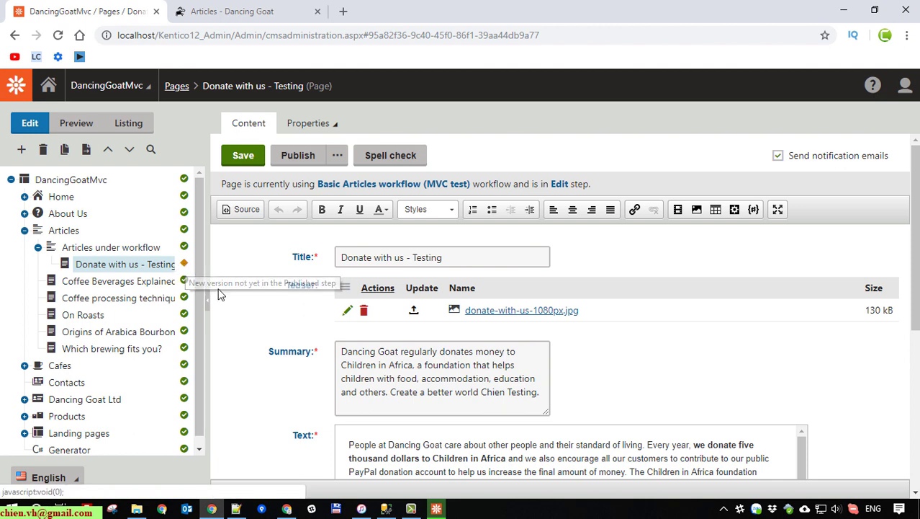
left_click(336, 156)
left_click(566, 171)
left_click(299, 156)
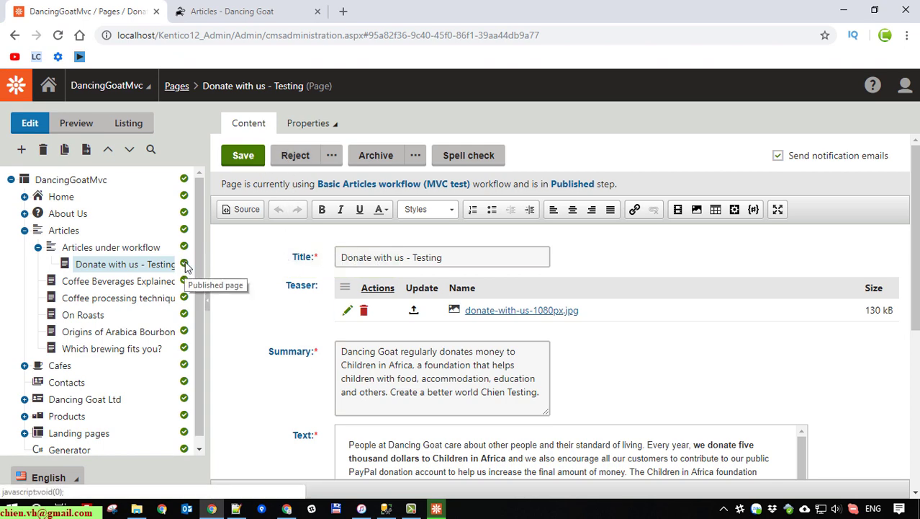
Reload the live site and open the Donate with us - Testing article to check its text.
left_click(250, 7)
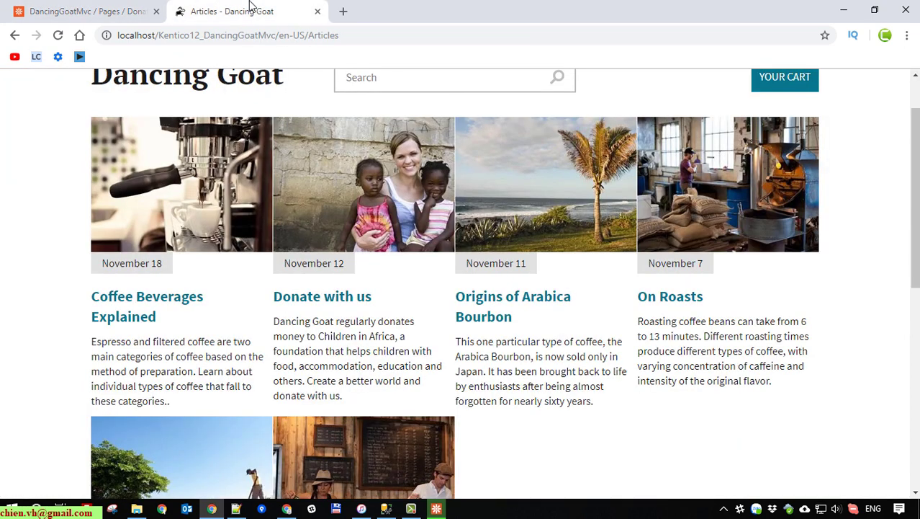
left_click(59, 36)
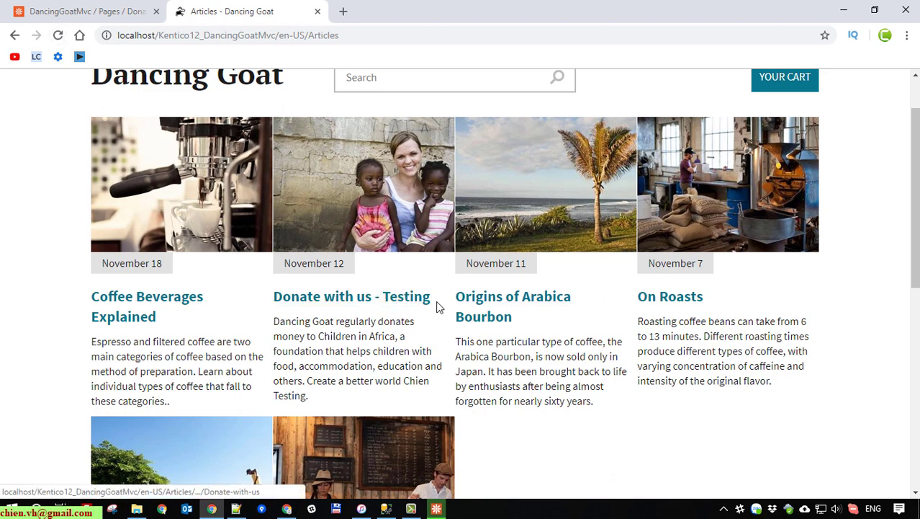
left_click(359, 304)
scroll(526, 304, "down", 1)
scroll(332, 296, "down", 3)
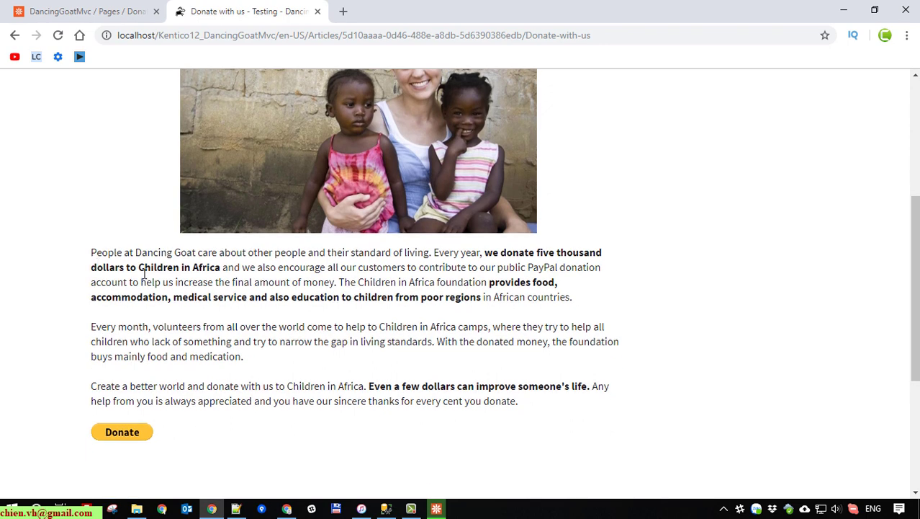
left_click_drag(90, 256, 177, 259)
Add the test note ending in 'Testing.' at the start of the article's body text.
left_click(126, 13)
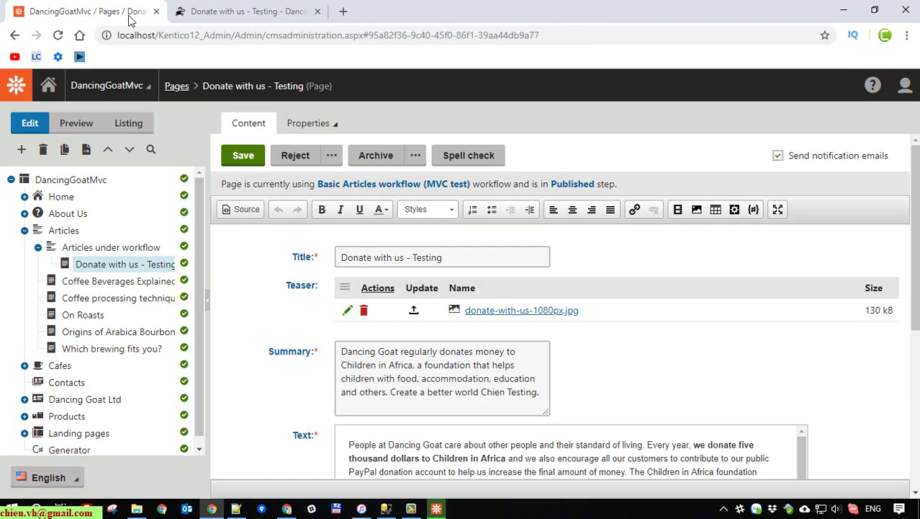
scroll(539, 445, "down", 3)
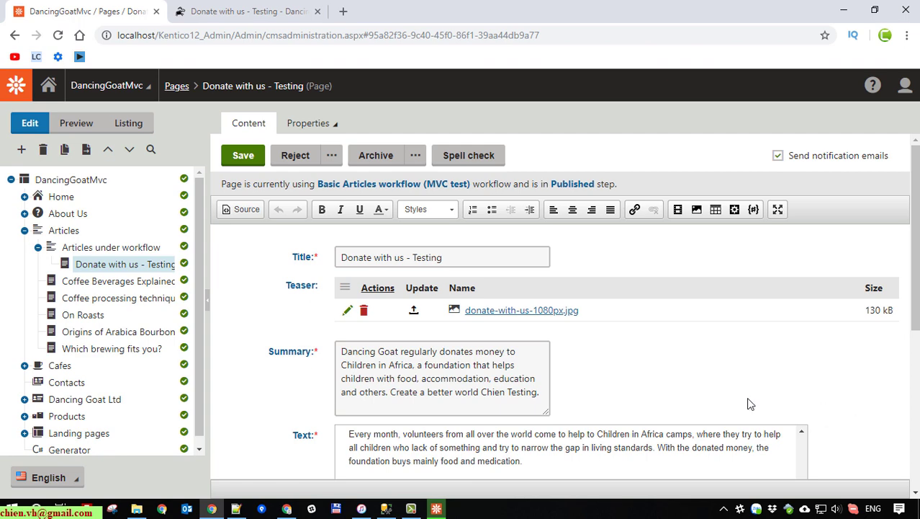
scroll(749, 404, "down", 2)
scroll(374, 468, "up", 5)
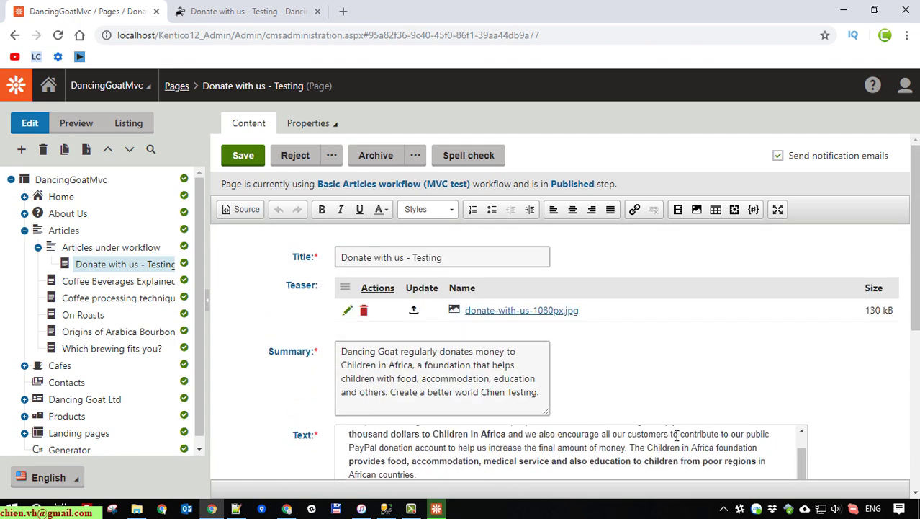
left_click(353, 451)
type("Chien Tess")
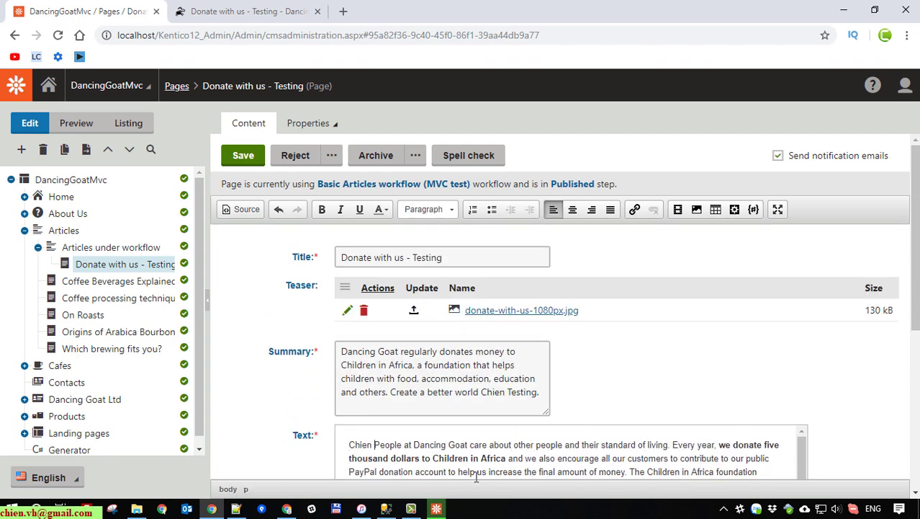
key("BackSpace")
type("ting")
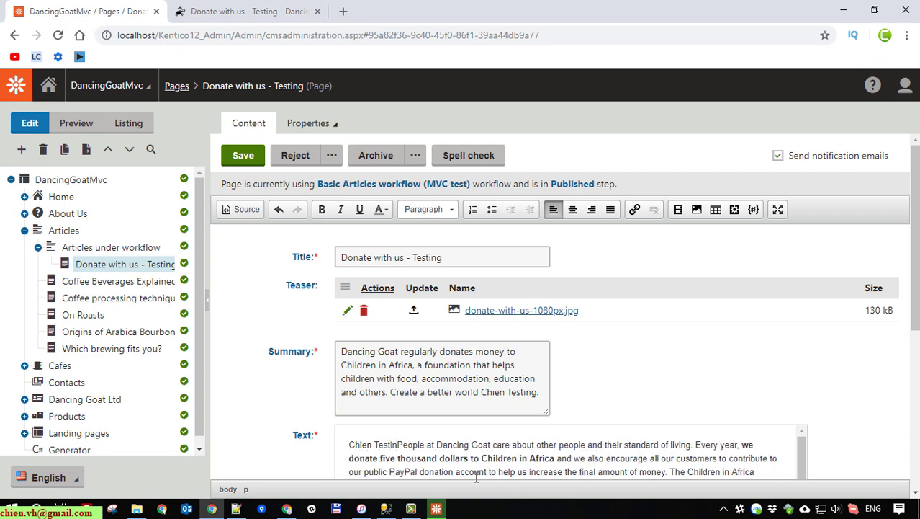
type(".")
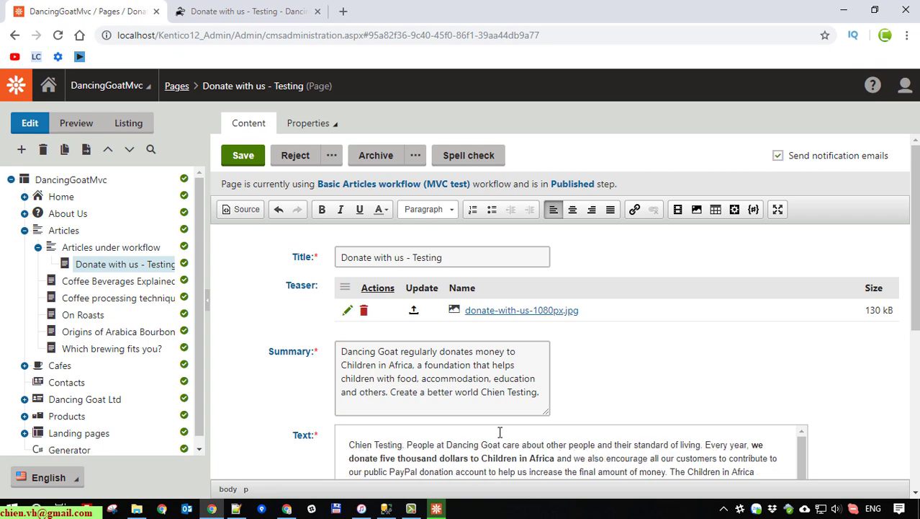
Save and publish the updated Donate with us page, then view the live article.
scroll(733, 356, "down", 5)
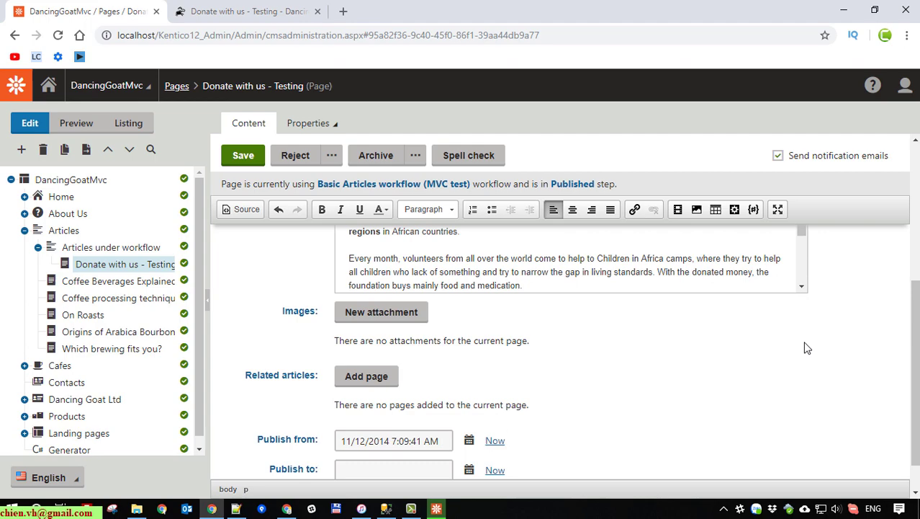
scroll(807, 347, "up", 5)
left_click(243, 155)
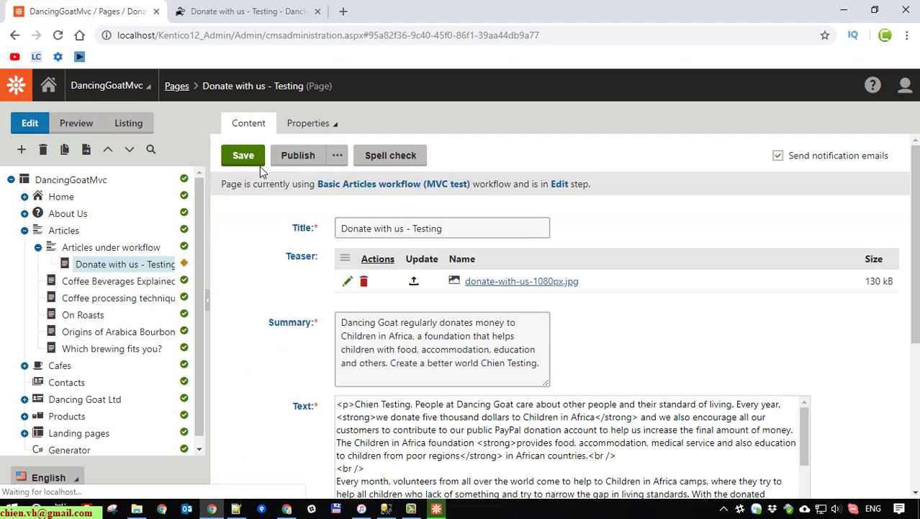
left_click(301, 156)
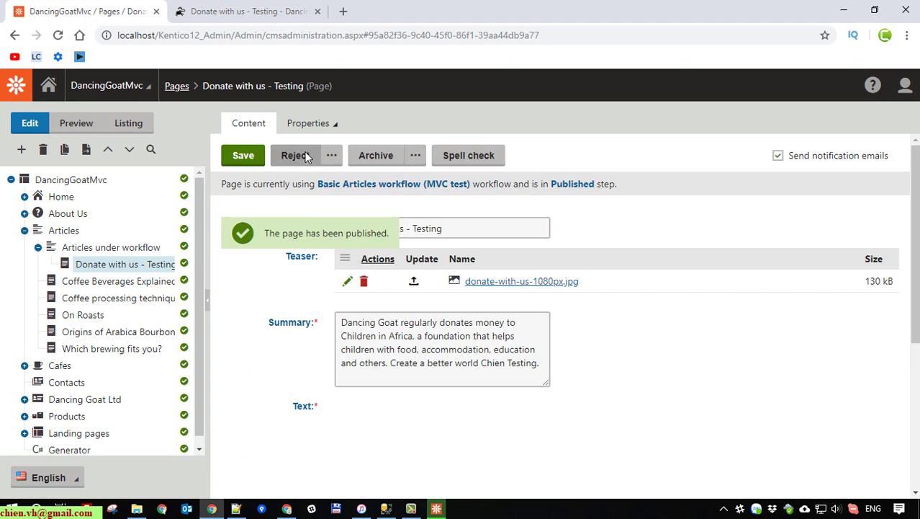
left_click(245, 11)
Reload the live article and check the new note at the start of its text.
left_click(58, 35)
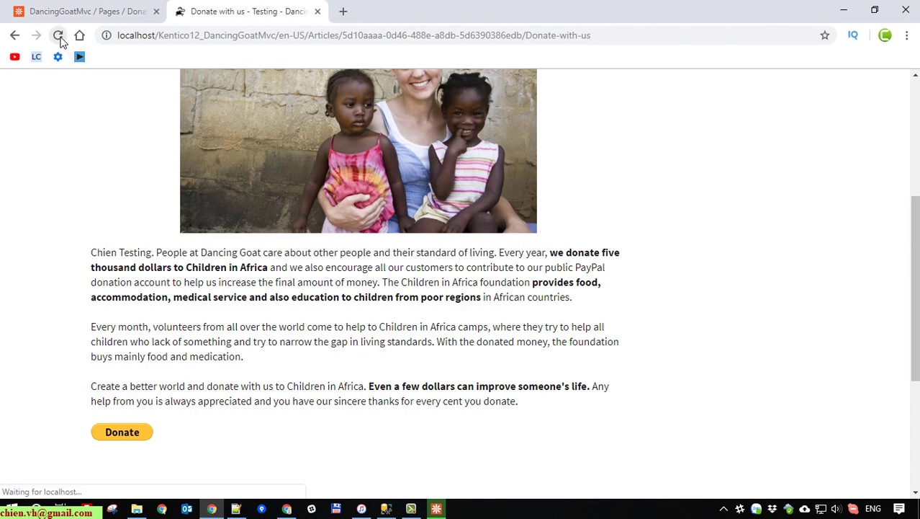
left_click_drag(88, 252, 164, 260)
left_click(736, 274)
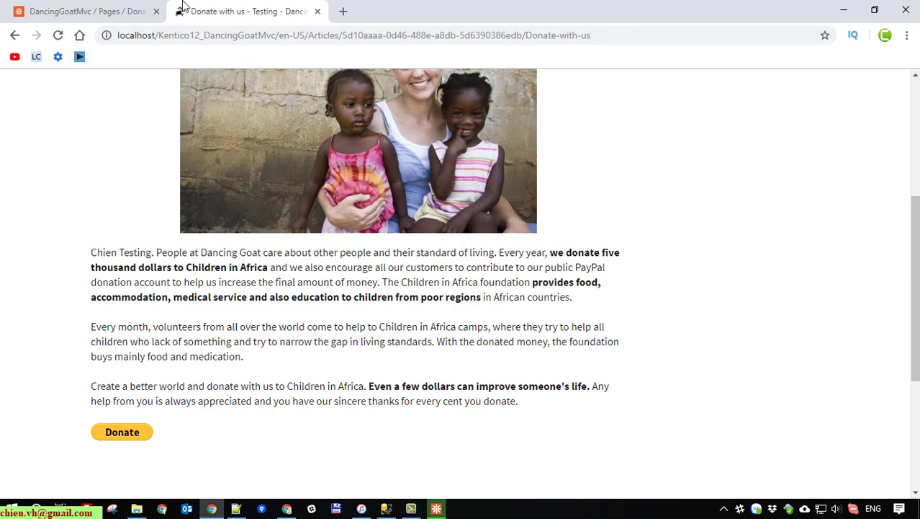
Return to the Kentico admin Dashboard, then minimise Chrome to reveal the installer summary.
left_click(108, 9)
left_click(58, 87)
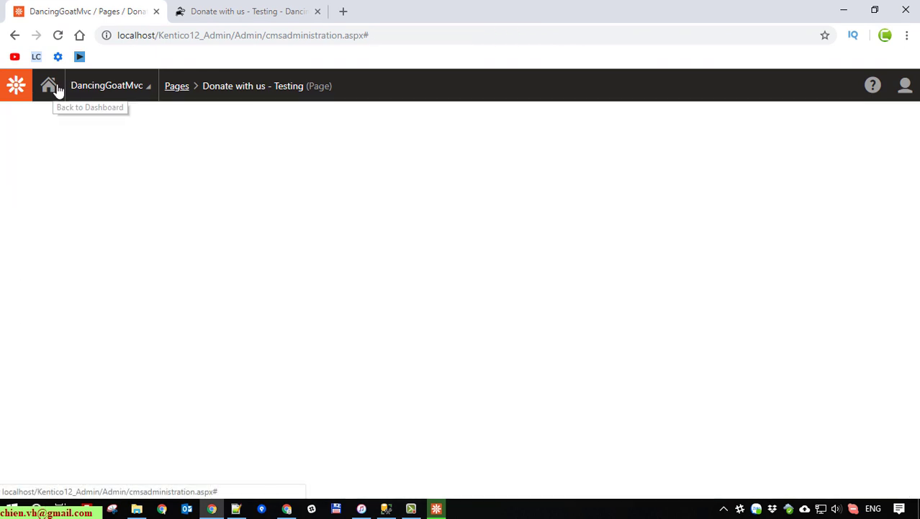
scroll(868, 266, "down", 3)
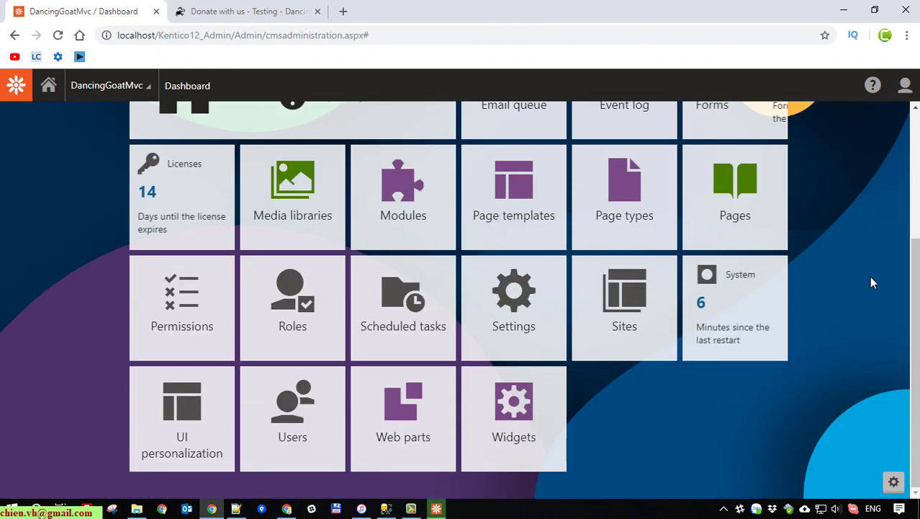
scroll(863, 273, "up", 3)
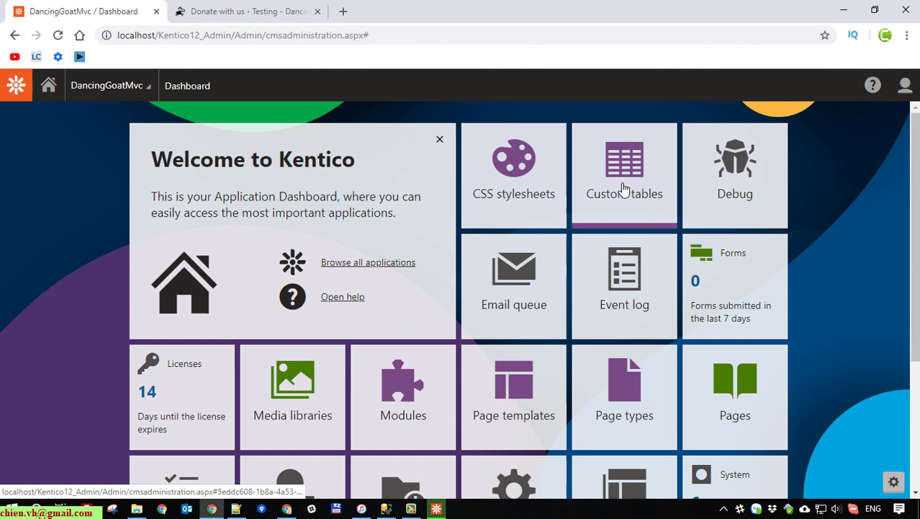
left_click(847, 13)
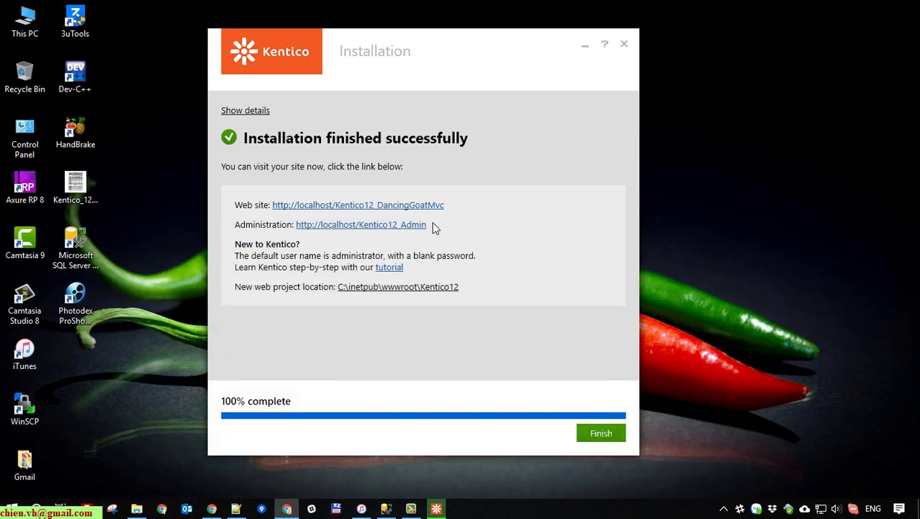
Move the finished Kentico Installer window aside and close it.
left_click_drag(439, 228, 306, 218)
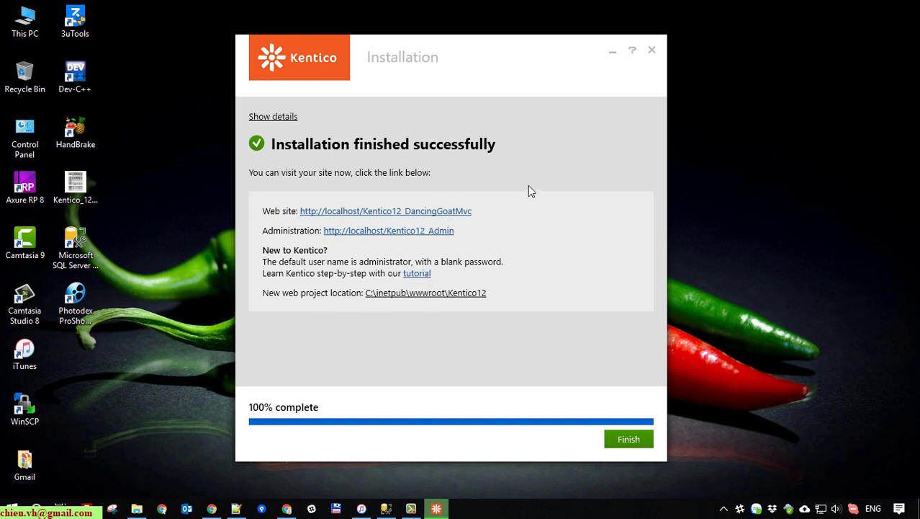
left_click(652, 51)
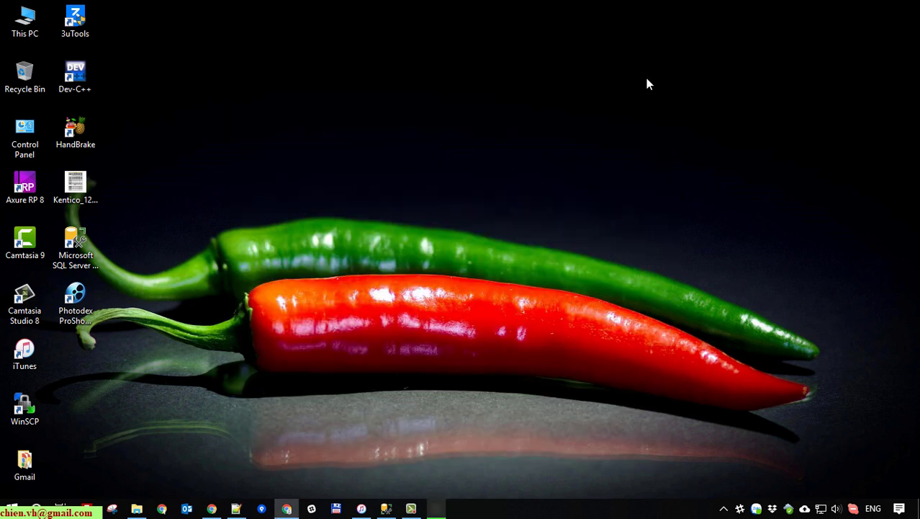
Launch IIS Manager by running inetmgr from the Run prompt.
key("super+r")
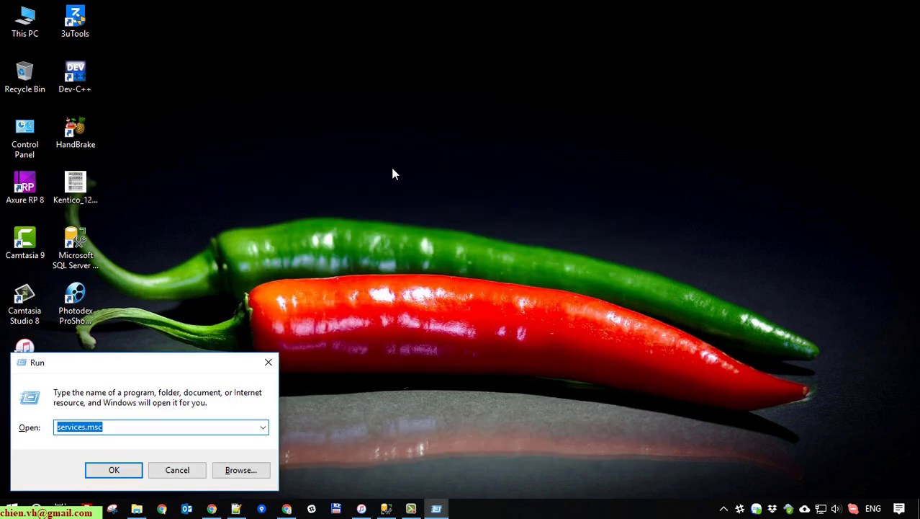
type("i")
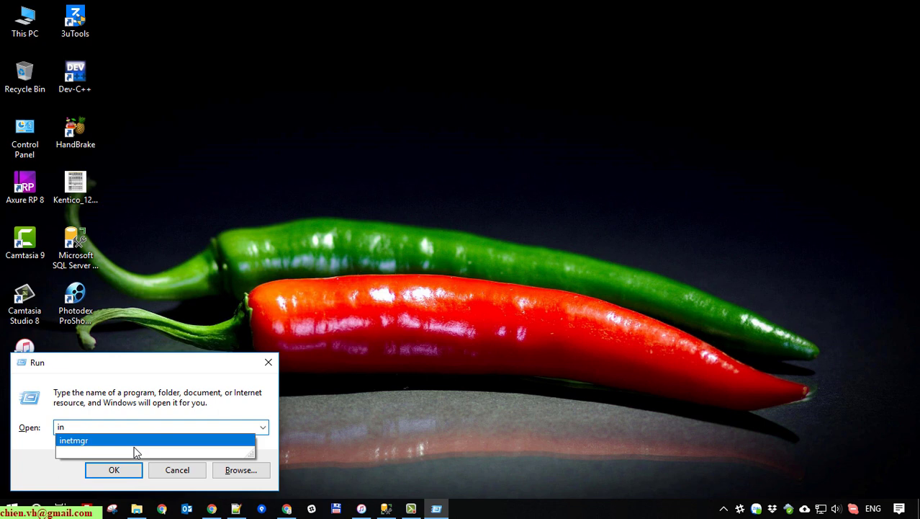
type("n")
left_click(120, 440)
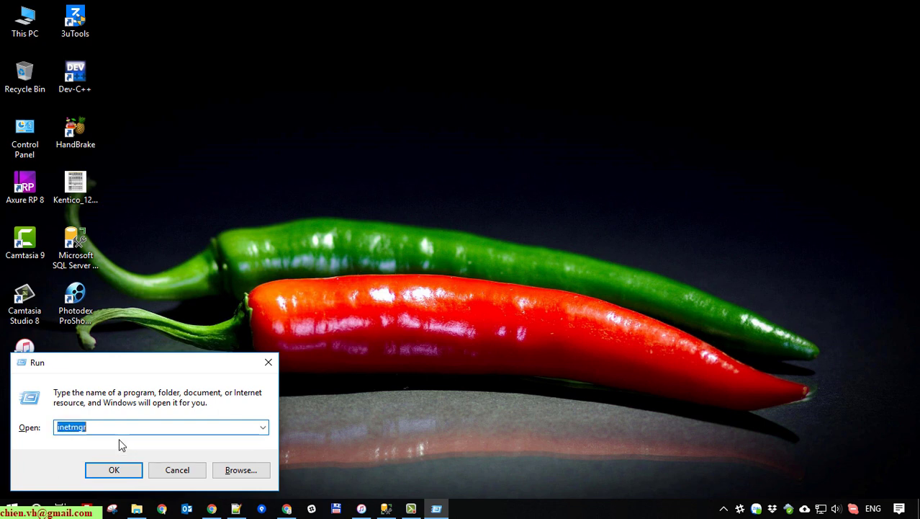
left_click(101, 474)
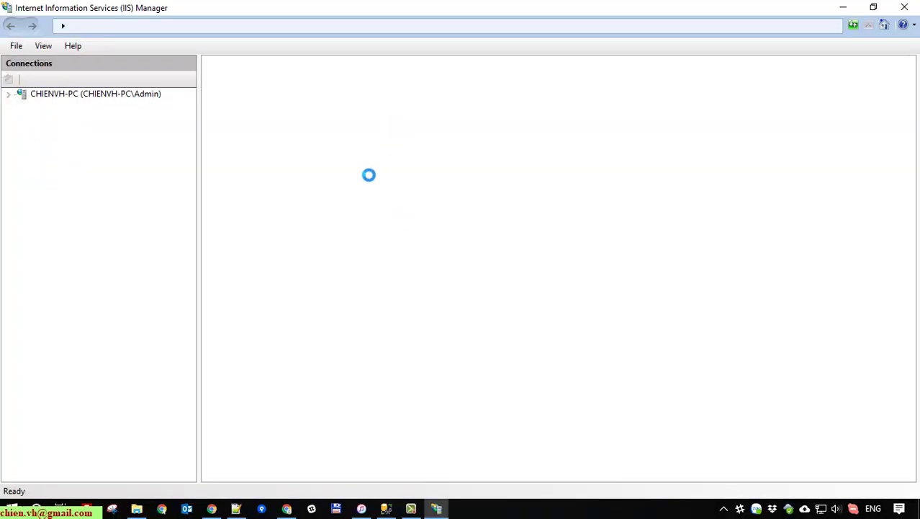
Expand the server, Sites and Default Web Site to list the Kentico12 applications, then return to Chrome.
left_click(8, 94)
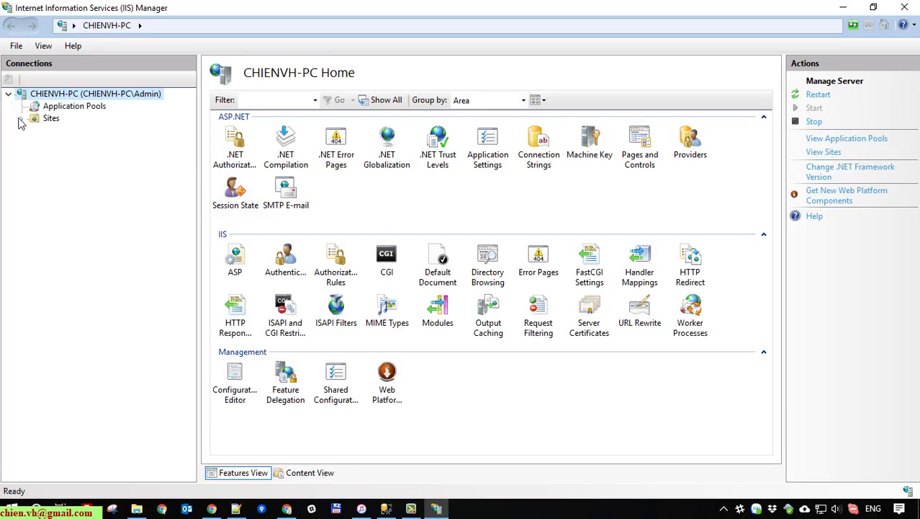
left_click(22, 119)
left_click(34, 131)
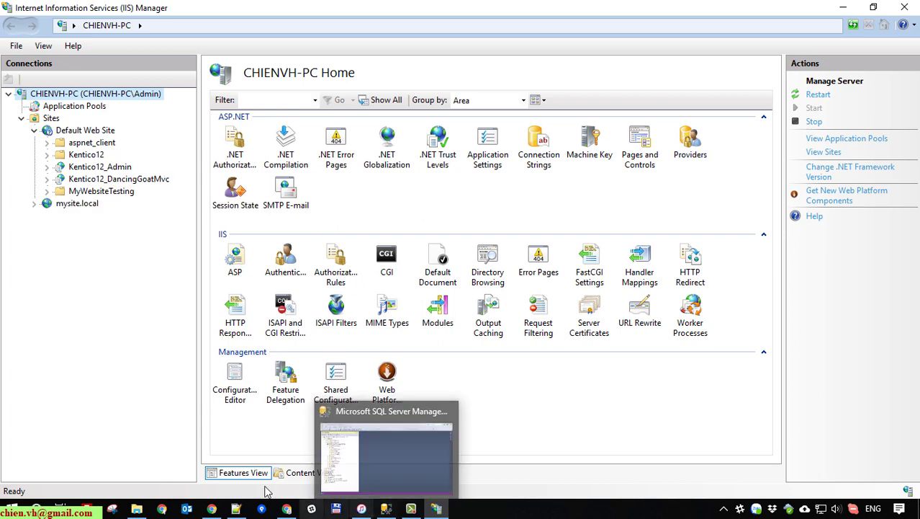
left_click(216, 510)
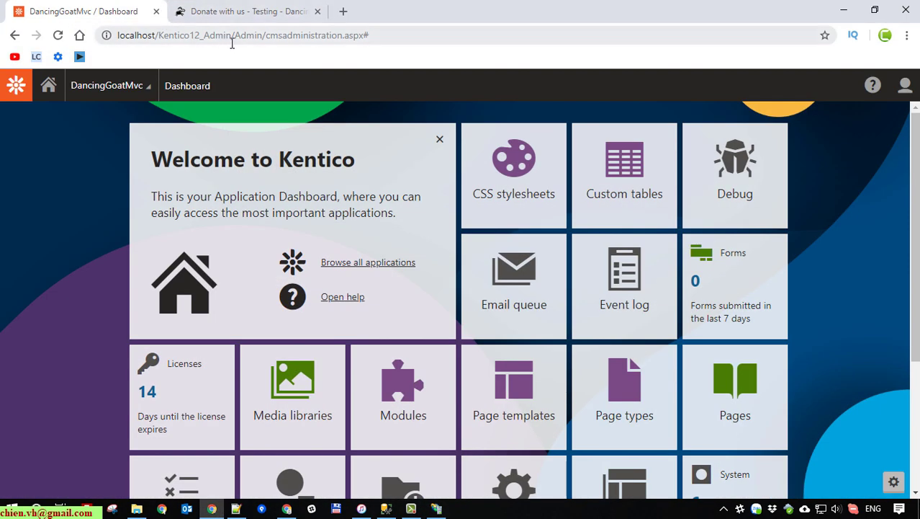
Check the Kentico12_Admin path in the admin address and the live Donate page's address, then minimise Chrome.
left_click_drag(231, 35, 280, 43)
left_click(222, 11)
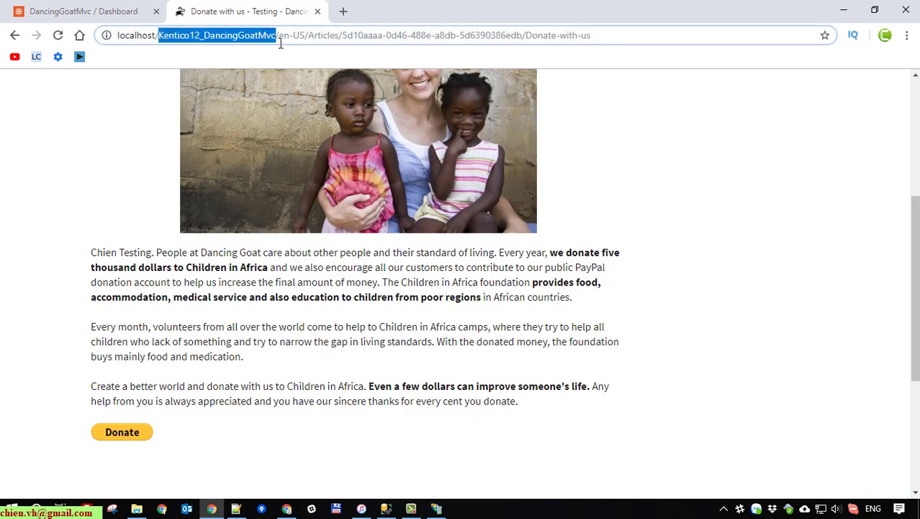
left_click(844, 10)
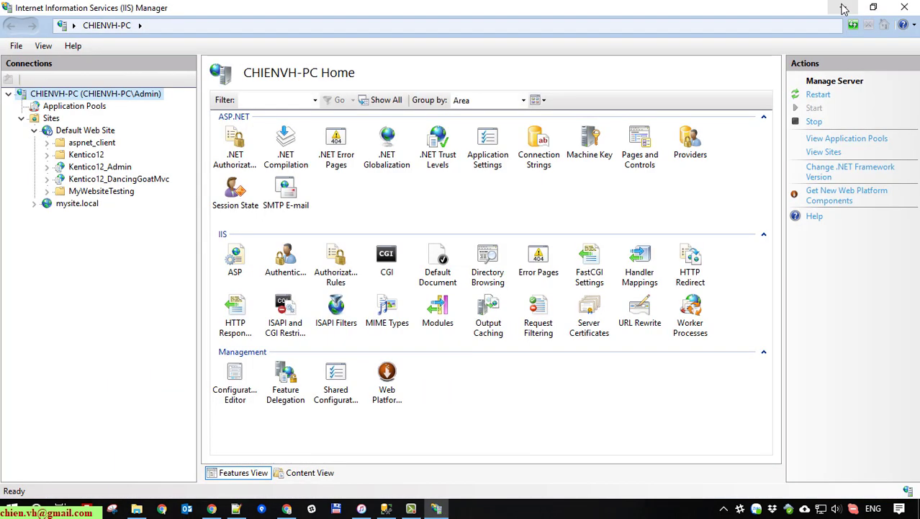
Review the Kentico12_Admin and Kentico12_DancingGoatMvc applications and their folders, then bring up Kentico12_Admin's actions.
left_click(120, 169)
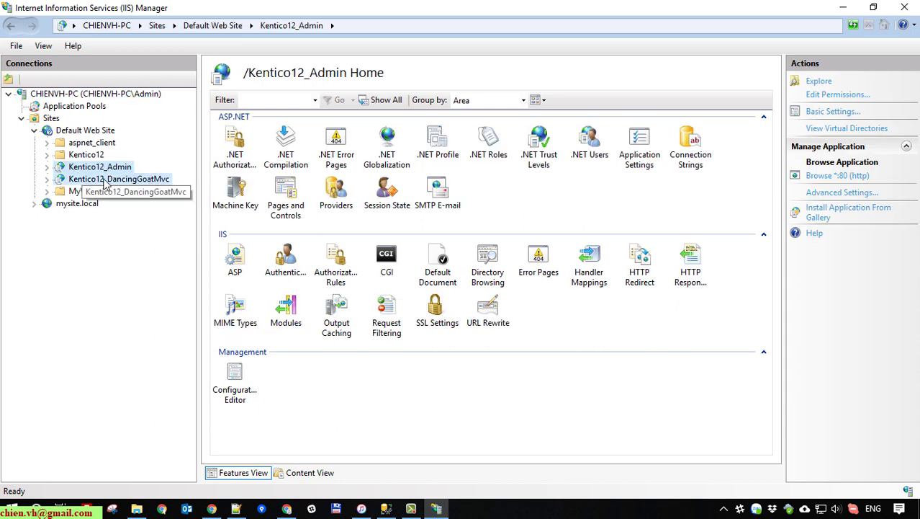
left_click(110, 180)
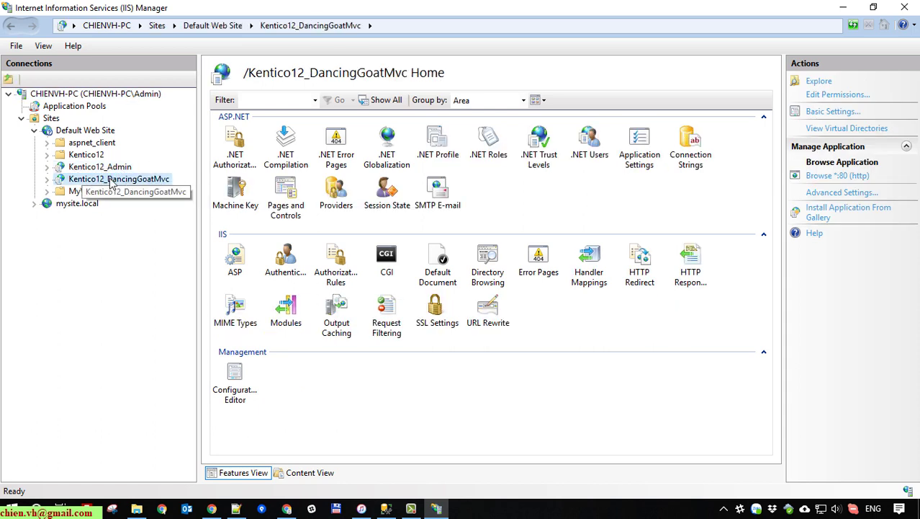
left_click(47, 179)
left_click(47, 180)
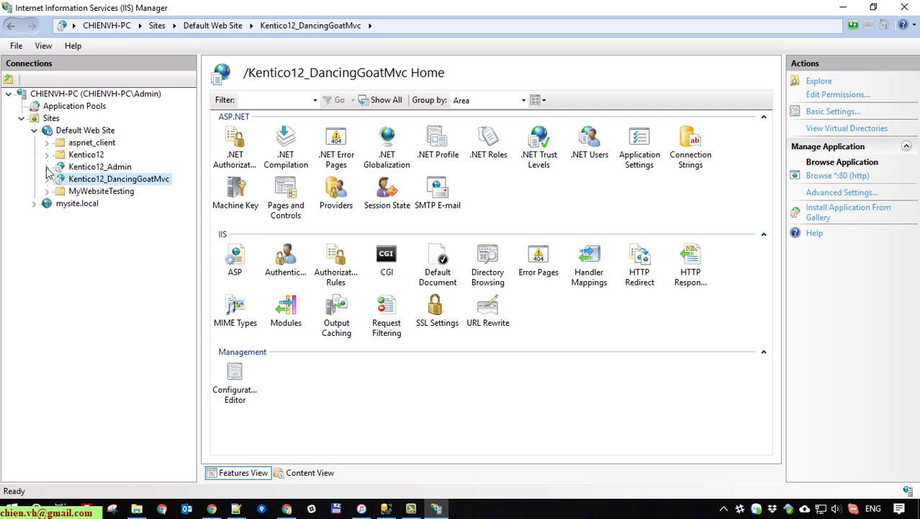
left_click(46, 167)
left_click(47, 155)
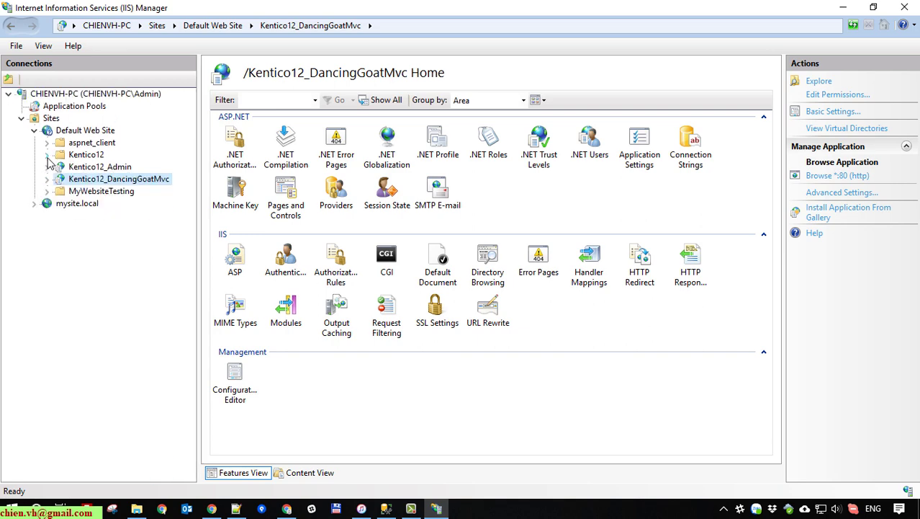
left_click(115, 167)
right_click(121, 168)
Explore Kentico12_Admin's CMS folder in File Explorer and go up to the Kentico12 folder.
left_click(151, 173)
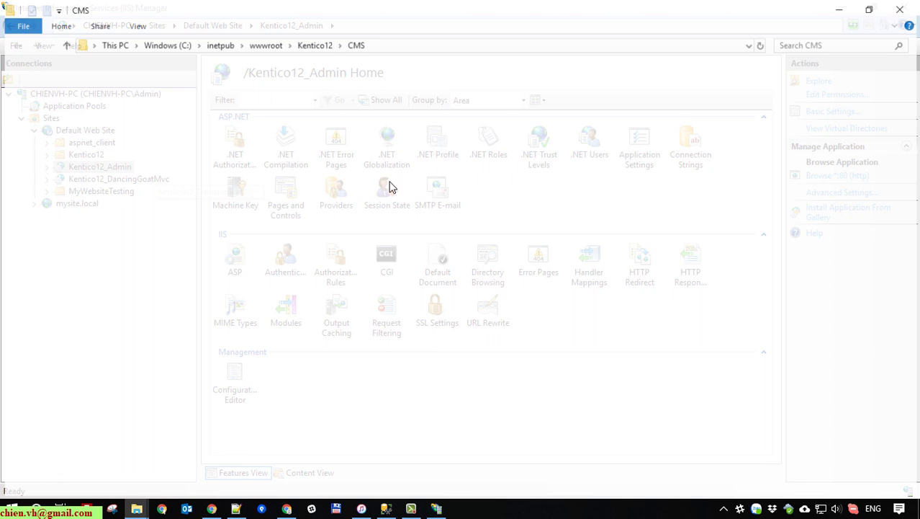
left_click(472, 49)
left_click(448, 51)
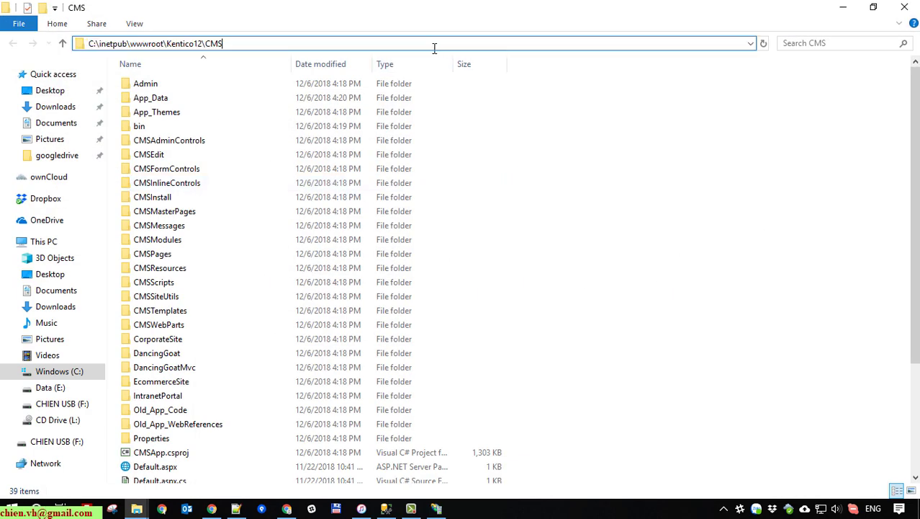
key("ctrl+a")
left_click(767, 184)
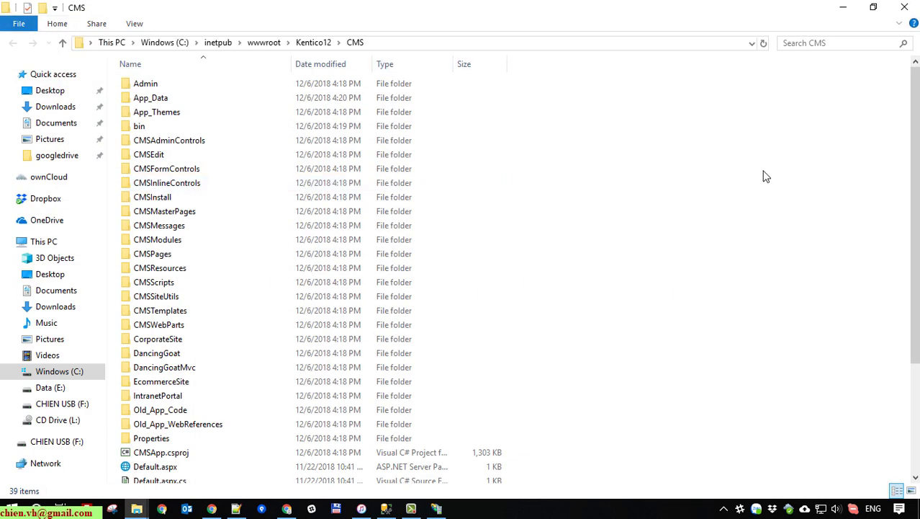
left_click(317, 43)
Select WebApp.sln in the Kentico12 folder and open it.
left_click(380, 252)
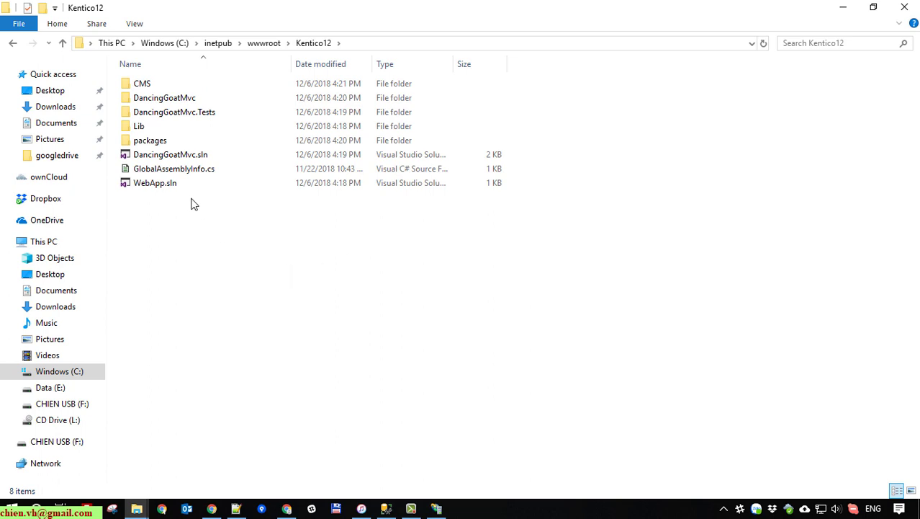
left_click(159, 186)
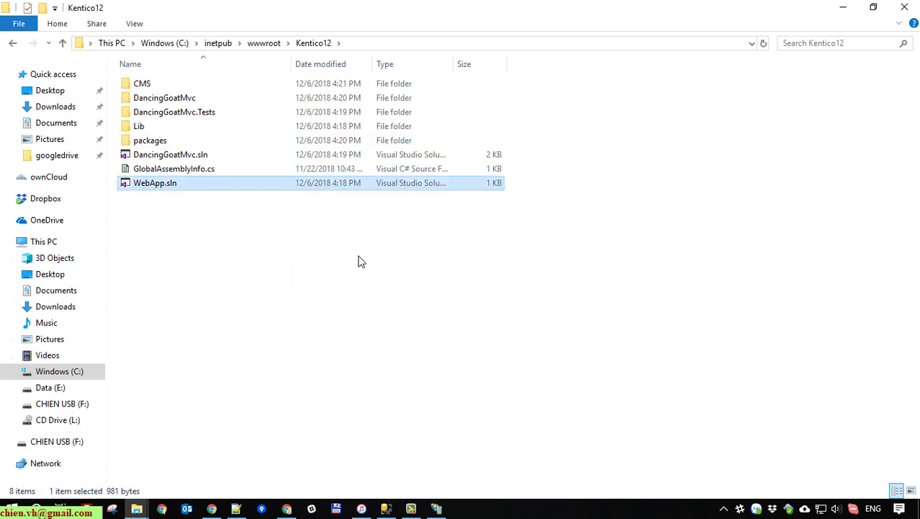
left_click(319, 226)
left_click(179, 185)
left_click(159, 227)
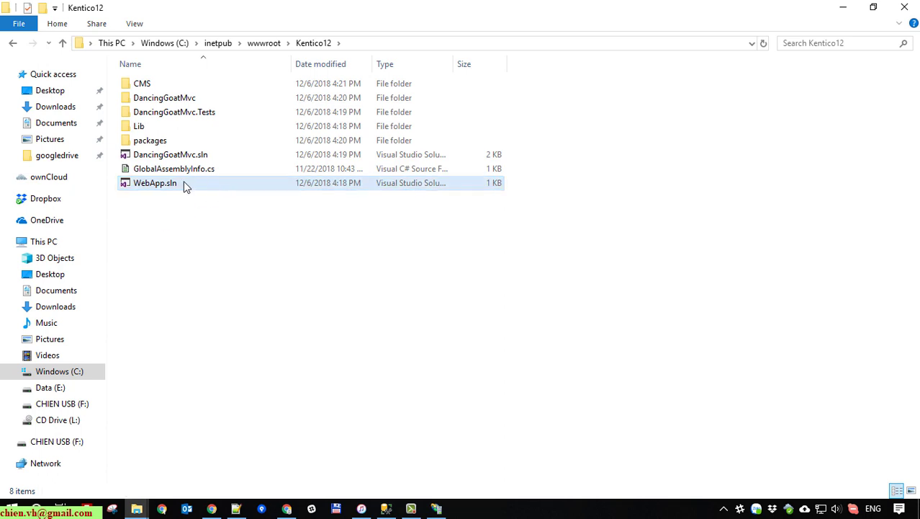
double_click(164, 185)
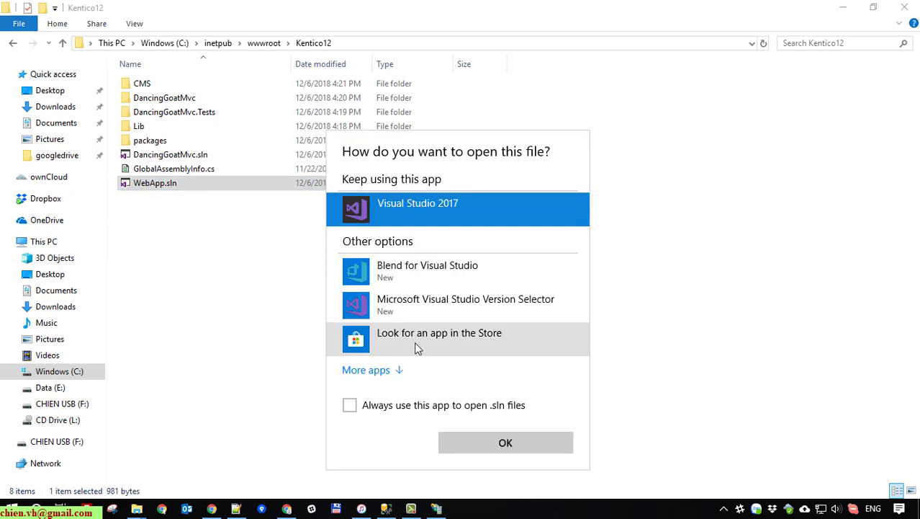
Make Visual Studio 2017 the default for .sln files, restart it as Administrator, and show Solution Explorer.
left_click(376, 405)
left_click(506, 450)
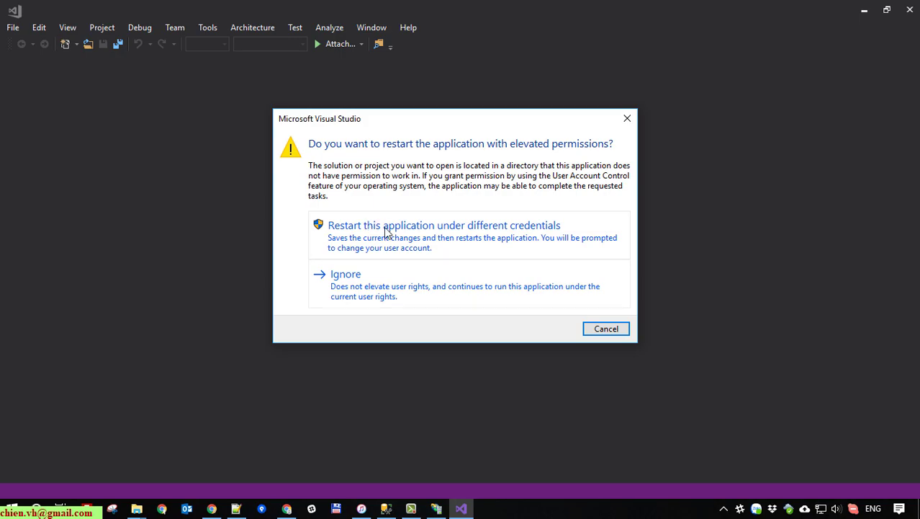
left_click(386, 231)
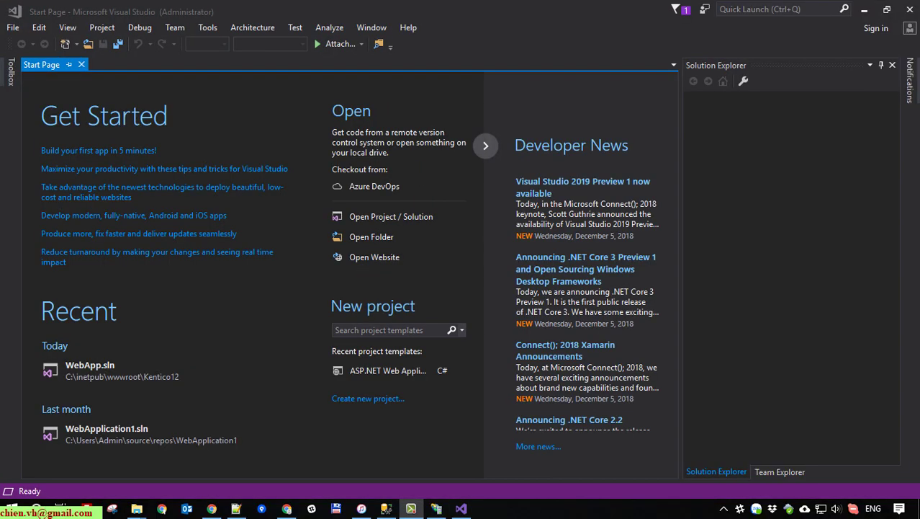
left_click(825, 210)
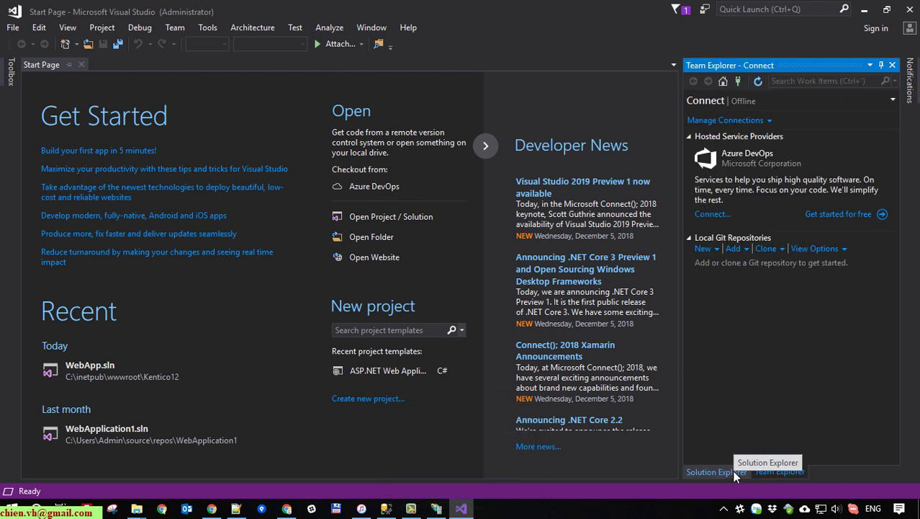
left_click(732, 470)
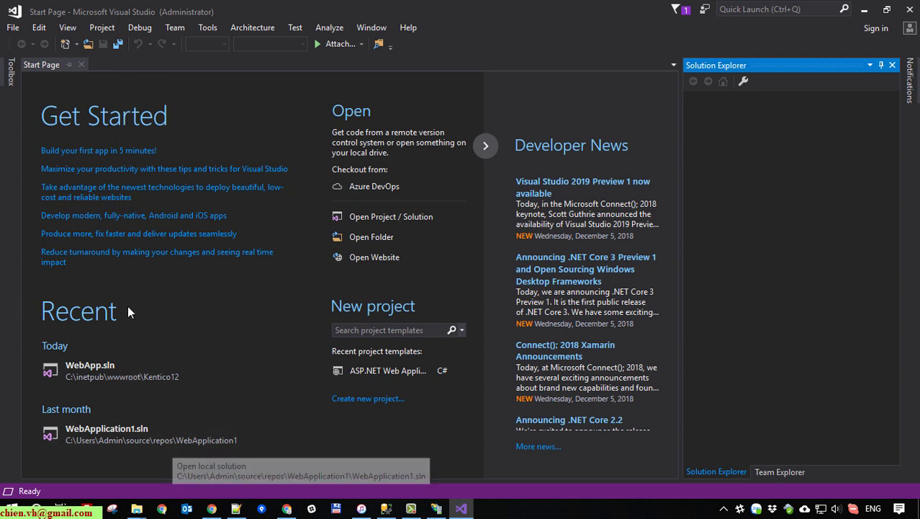
Back out of Open Folder and bring up the Open Project dialog from the File menu.
left_click(11, 28)
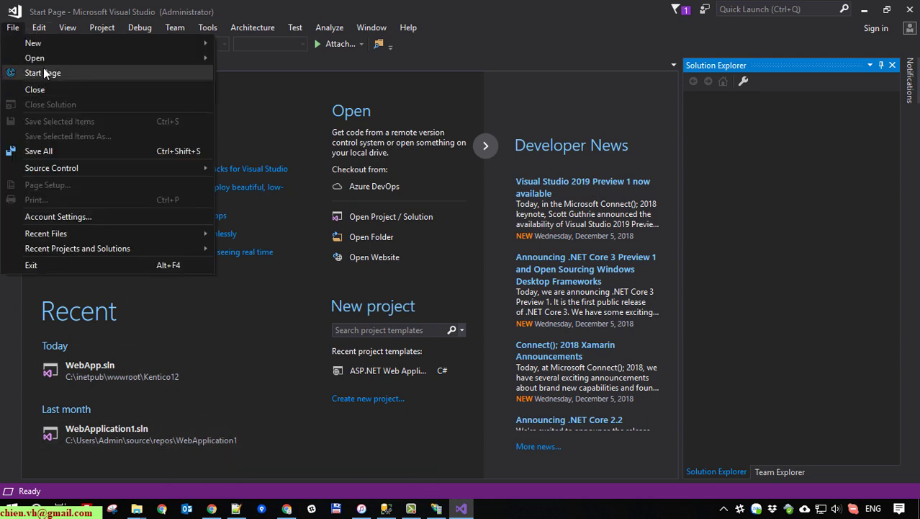
mouse_move(44, 59)
left_click(316, 75)
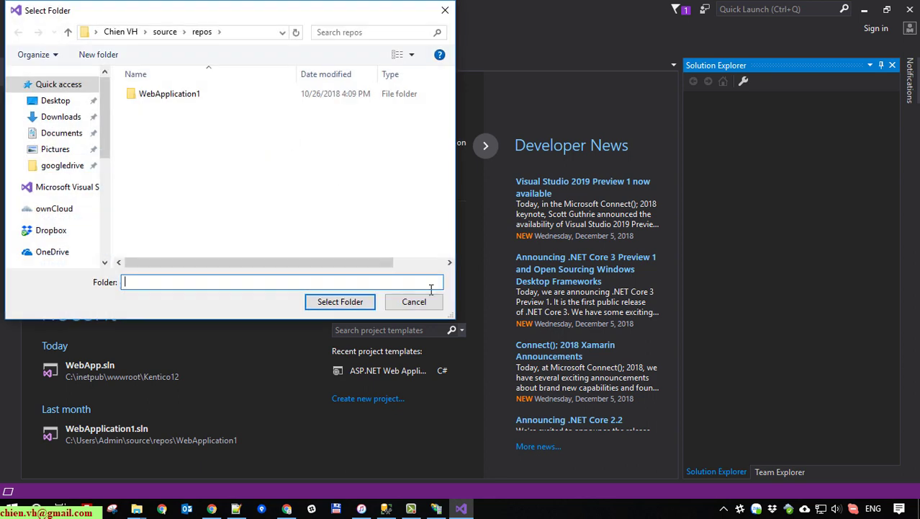
left_click(409, 300)
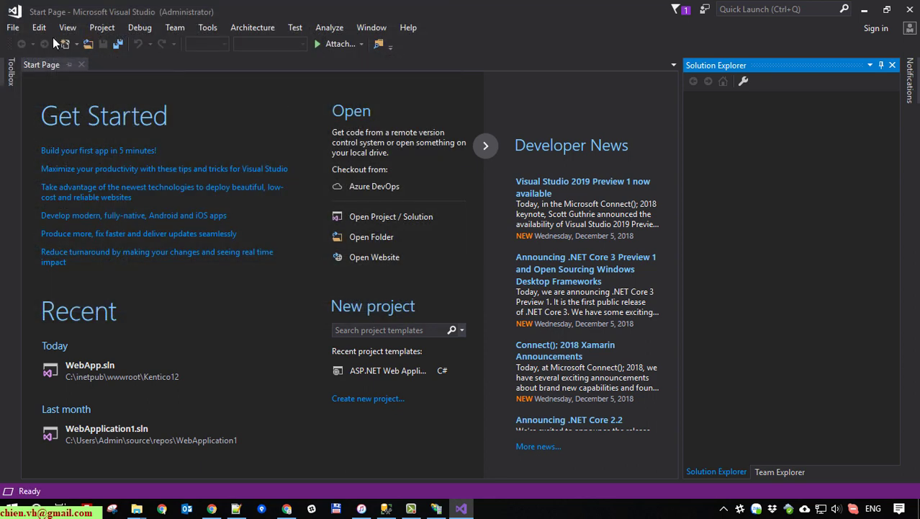
left_click(13, 28)
mouse_move(35, 58)
left_click(256, 60)
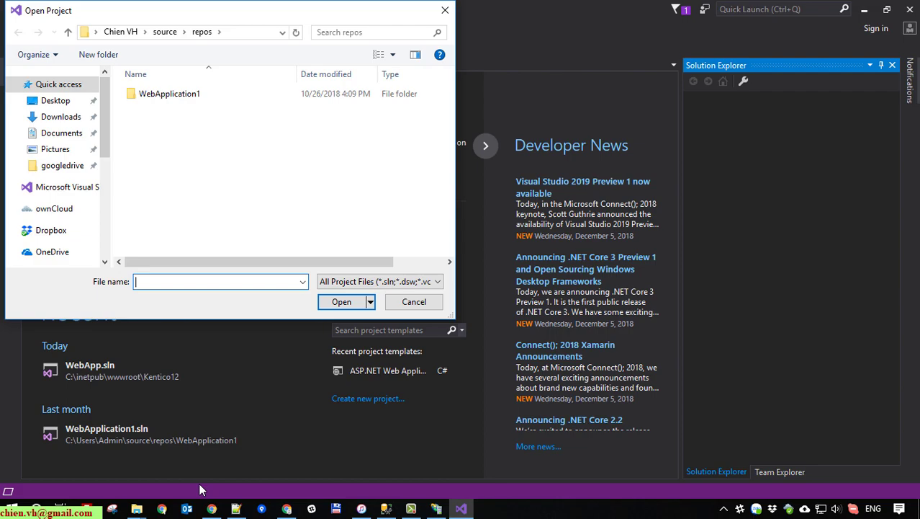
Browse to C:\inetpub\wwwroot\Kentico12 and open WebApp.sln.
left_click(137, 508)
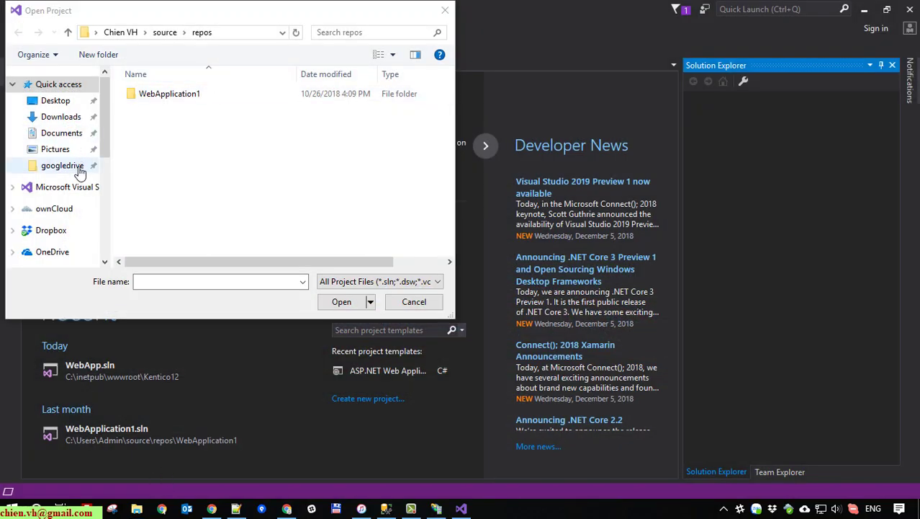
scroll(72, 238, "down", 2)
scroll(66, 217, "down", 2)
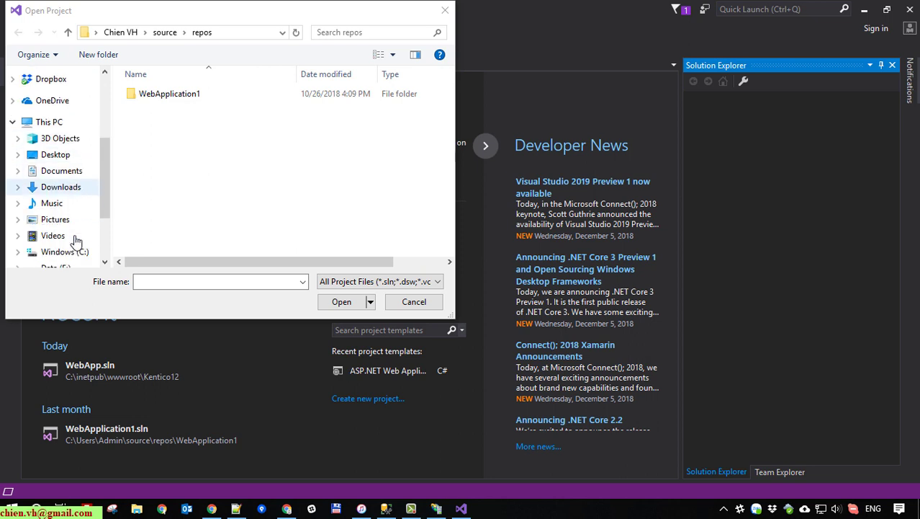
left_click(83, 251)
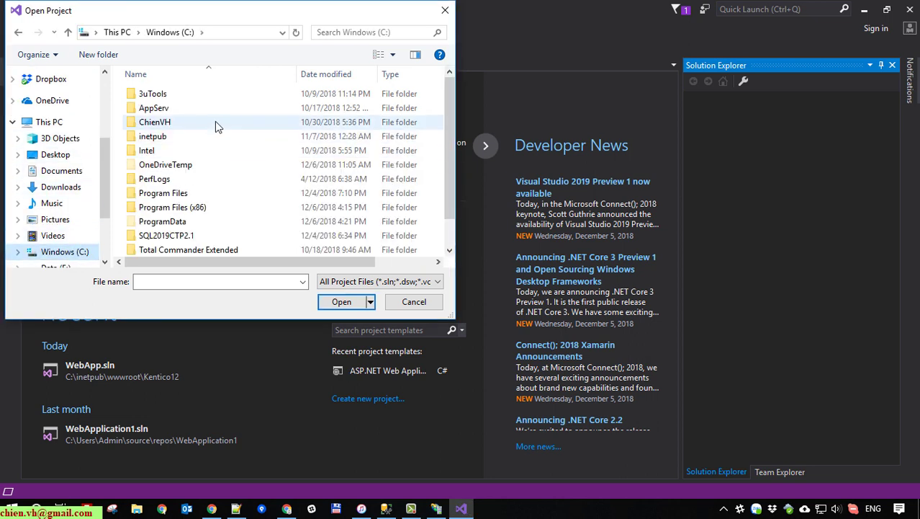
double_click(167, 136)
left_click(161, 169)
double_click(162, 167)
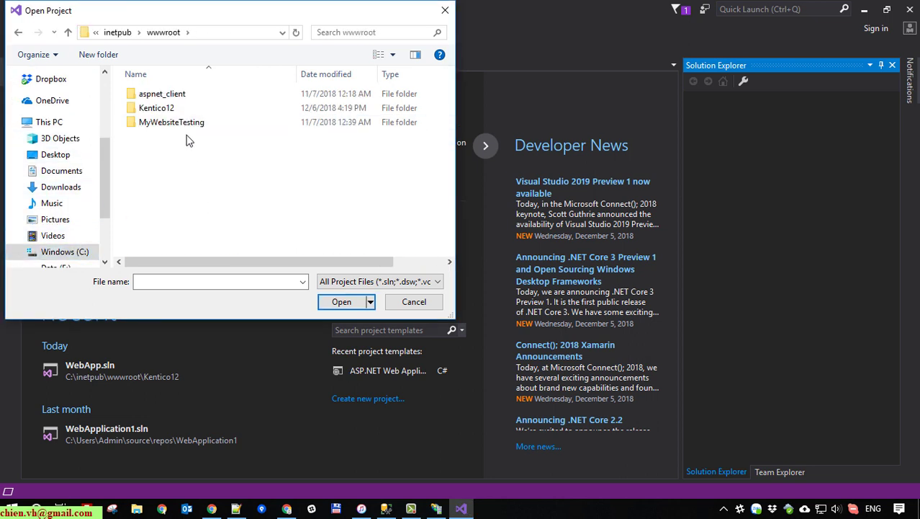
double_click(170, 108)
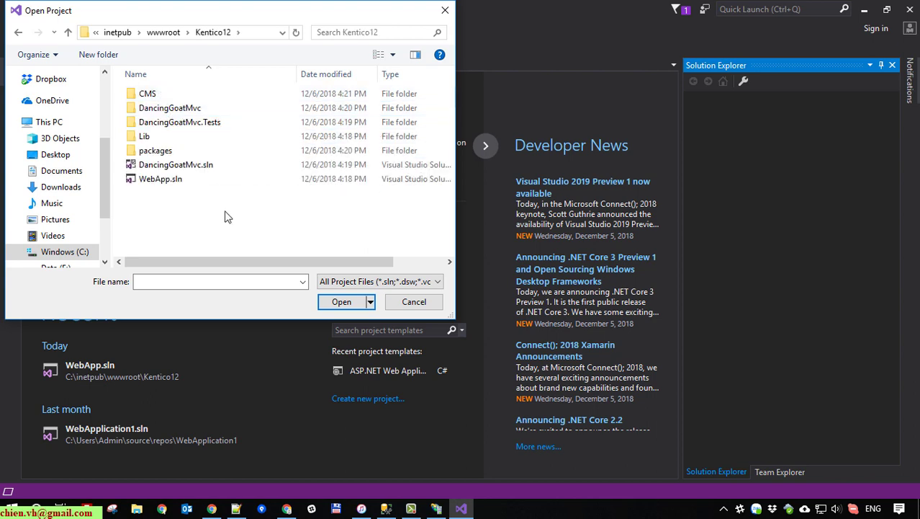
left_click(177, 181)
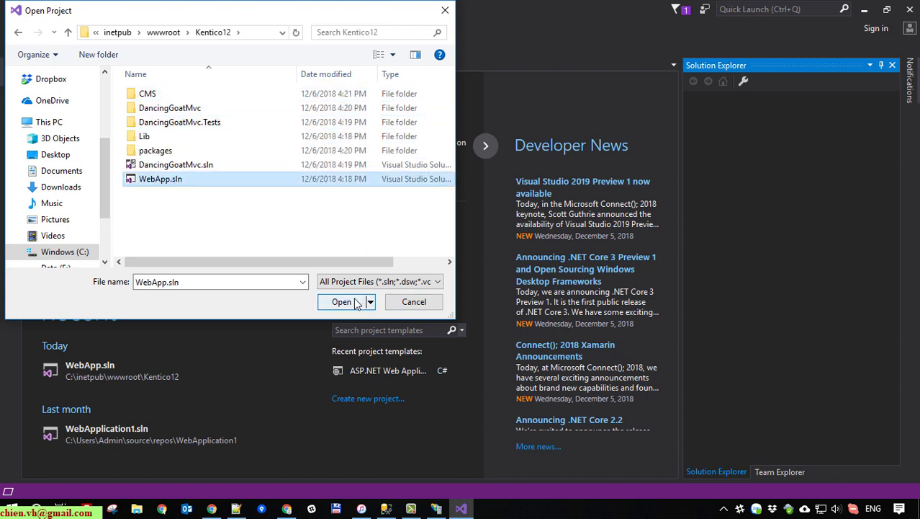
left_click(357, 303)
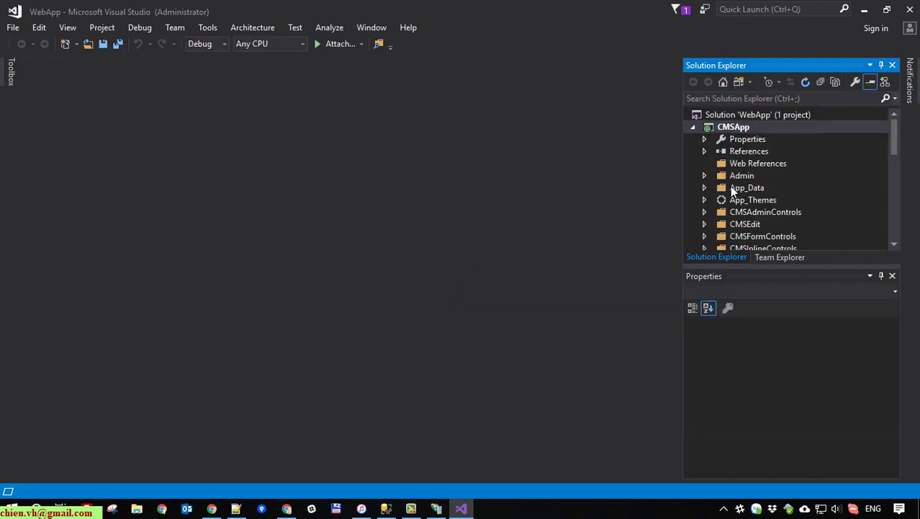
Auto-hide the Properties pane and open Default.aspx, reading through its code.
left_click(882, 277)
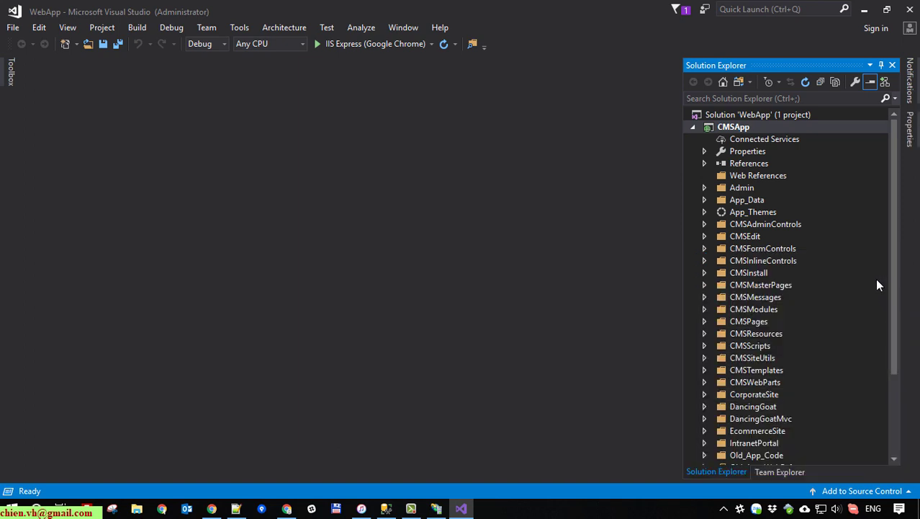
scroll(874, 288, "down", 3)
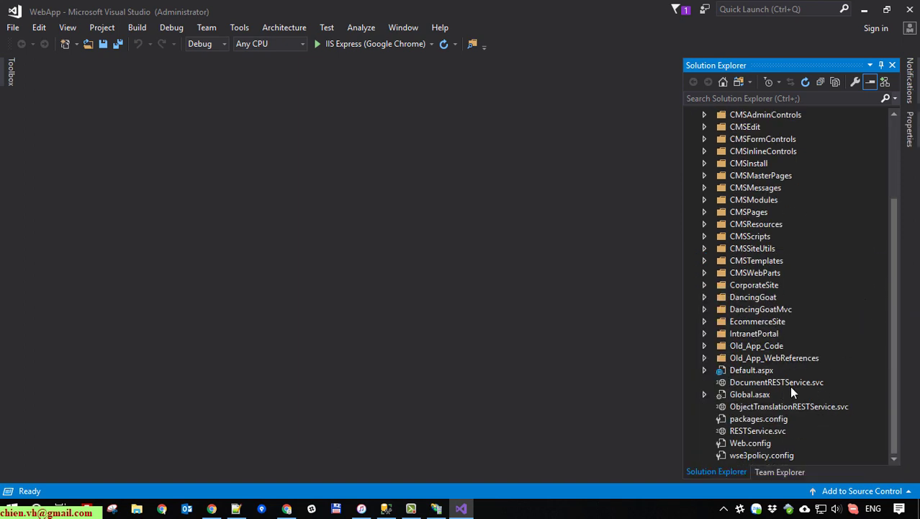
left_click(753, 370)
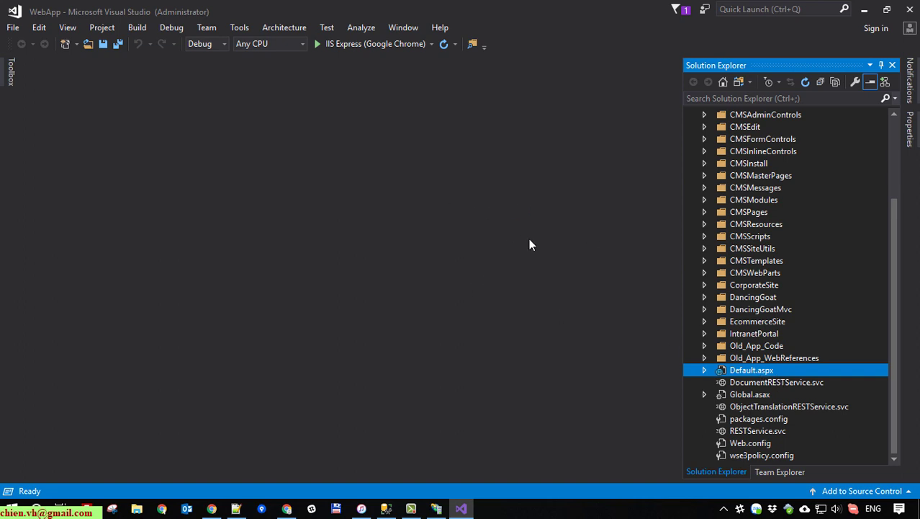
key("Return")
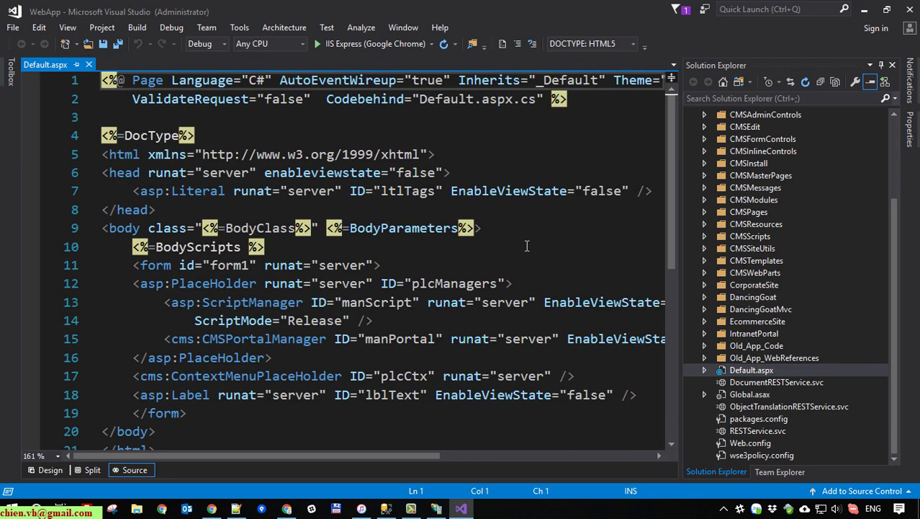
left_click(527, 246)
scroll(586, 249, "down", 3, "ctrl")
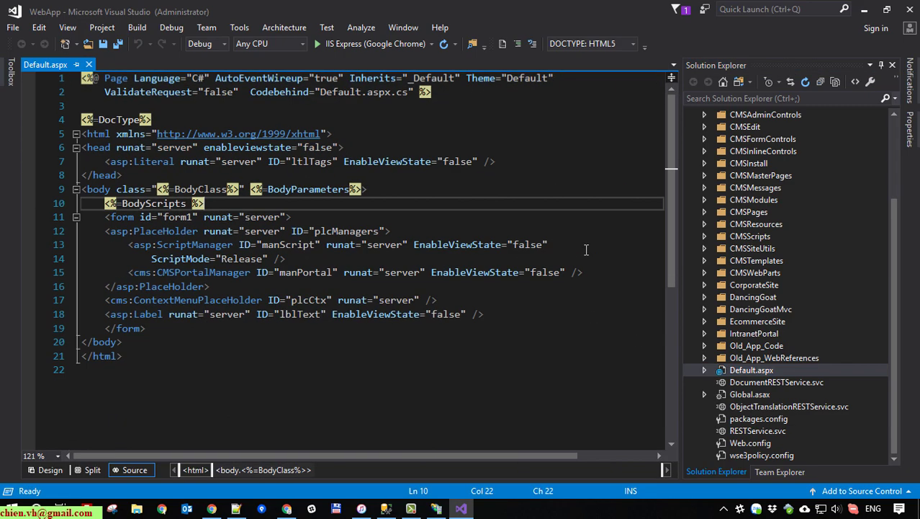
scroll(587, 249, "down", 1)
left_click(557, 309)
scroll(559, 313, "down", 4)
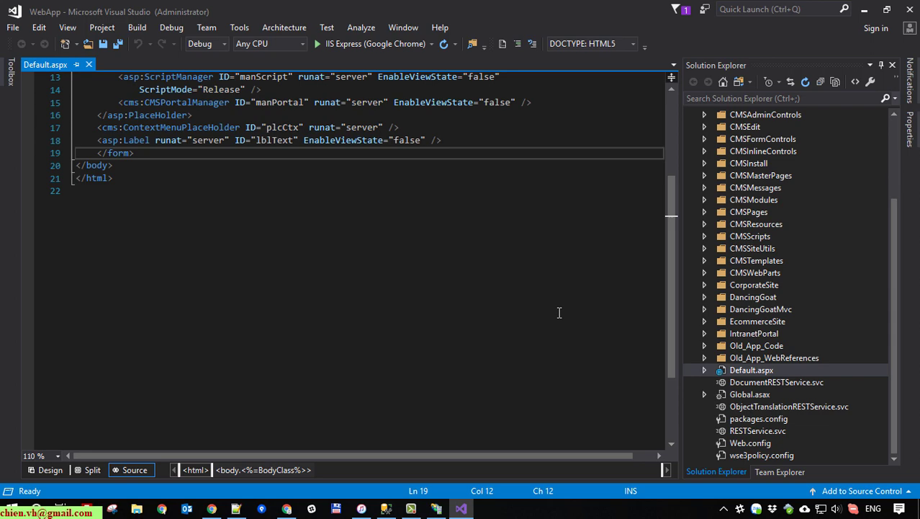
scroll(558, 313, "up", 3)
scroll(764, 245, "up", 3)
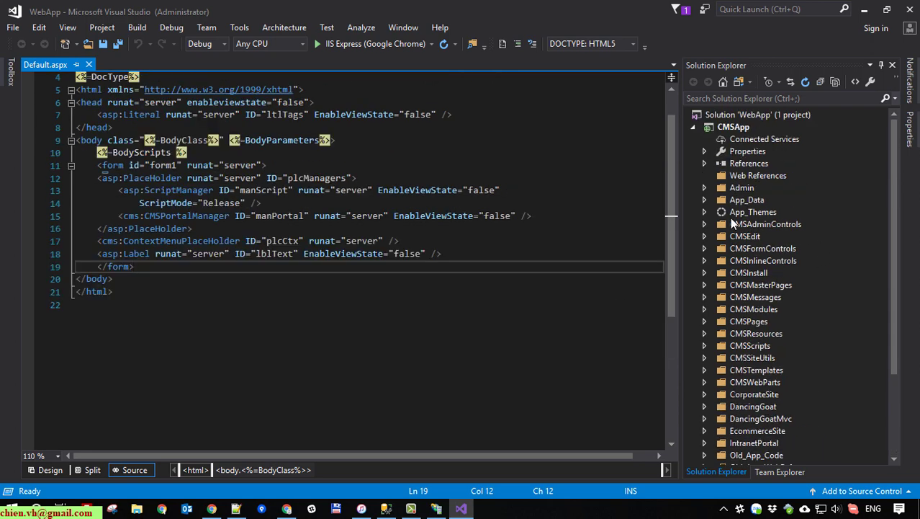
Expand CMSResources and CMSPages, preview Blank.aspx, then minimize Visual Studio to reveal IIS Manager.
left_click(705, 334)
left_click(705, 321)
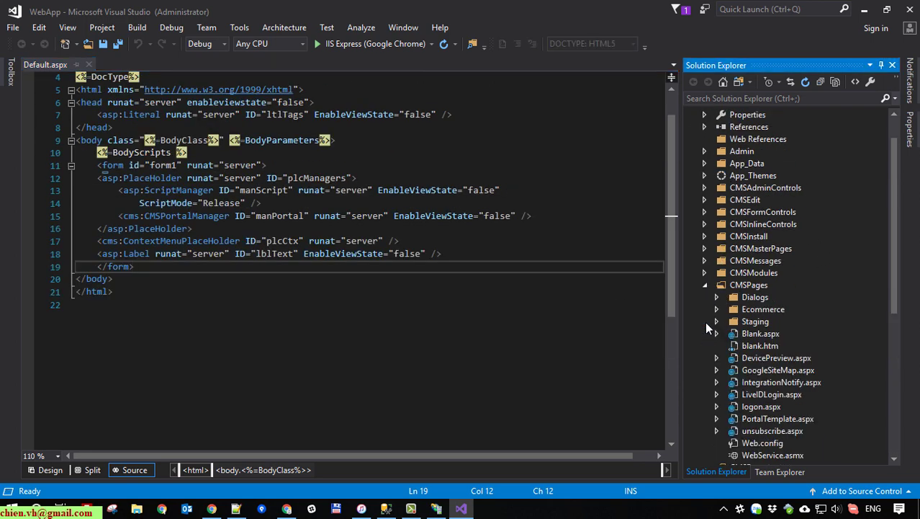
scroll(771, 325, "down", 2)
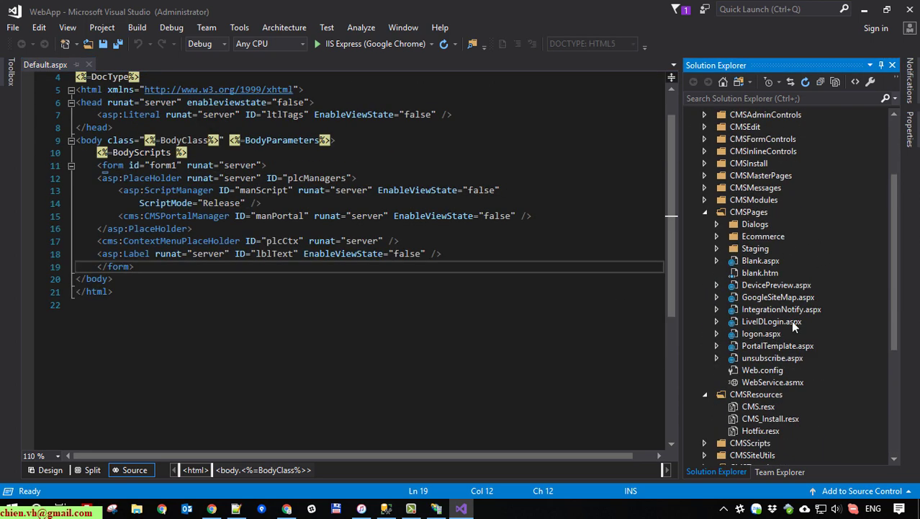
left_click(762, 264)
scroll(762, 289, "down", 5)
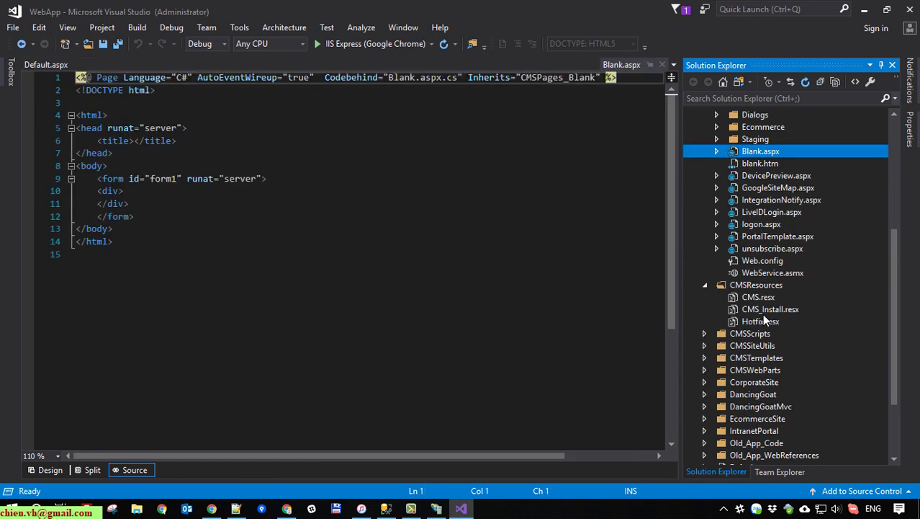
scroll(762, 323, "up", 7)
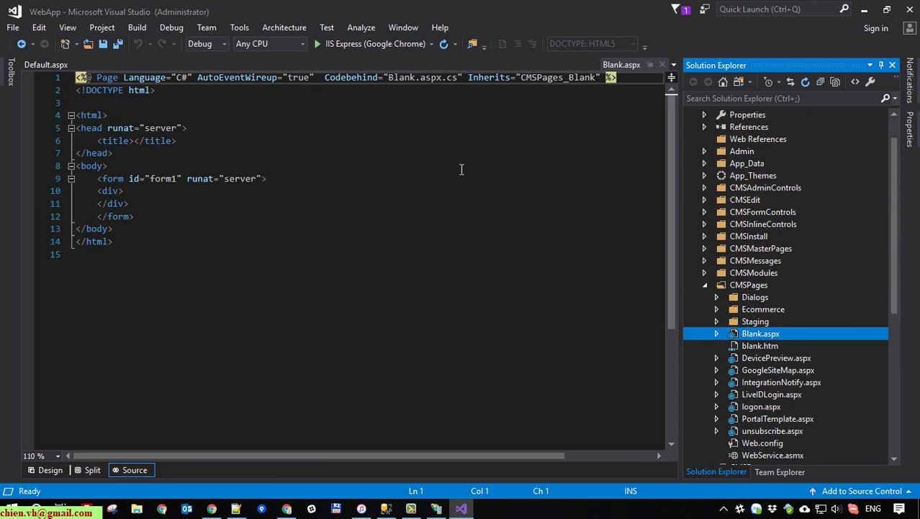
left_click(869, 11)
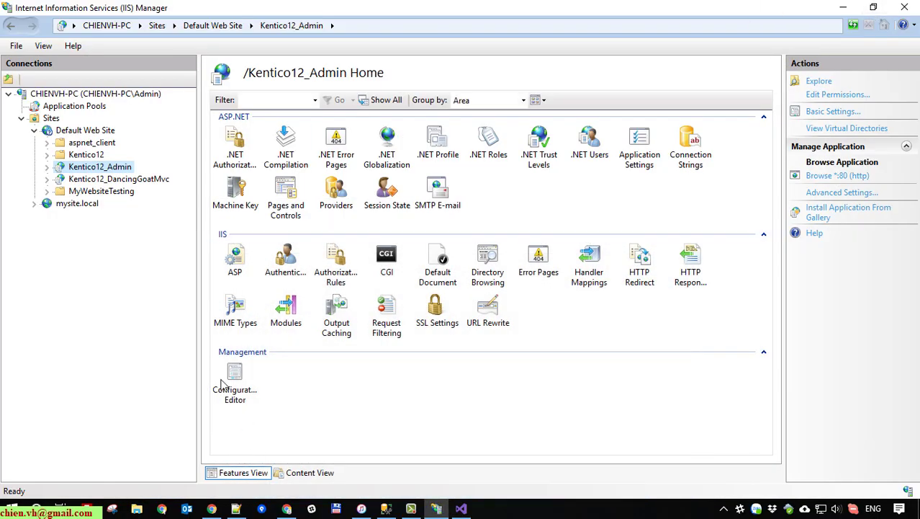
Explore the Kentico12_DancingGoatMvc folder in a maximized File Explorer and go up to Kentico12.
left_click(115, 179)
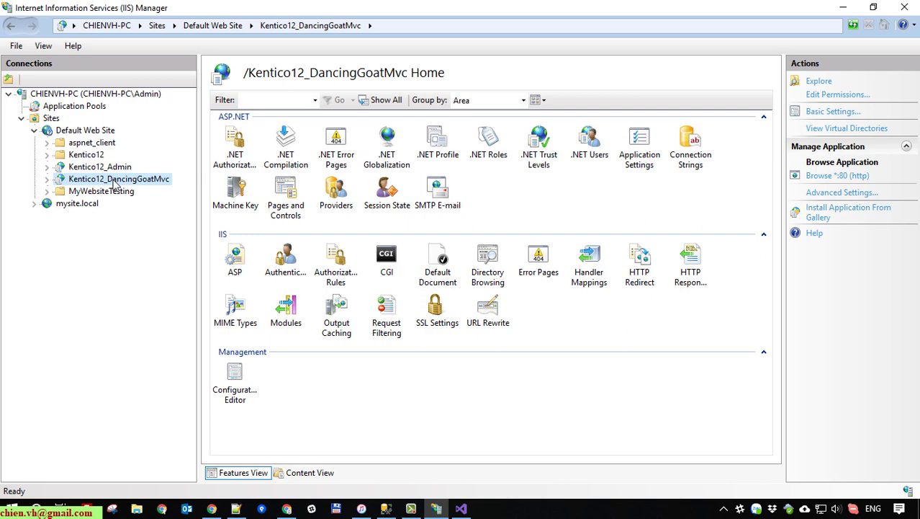
right_click(113, 181)
left_click(138, 189)
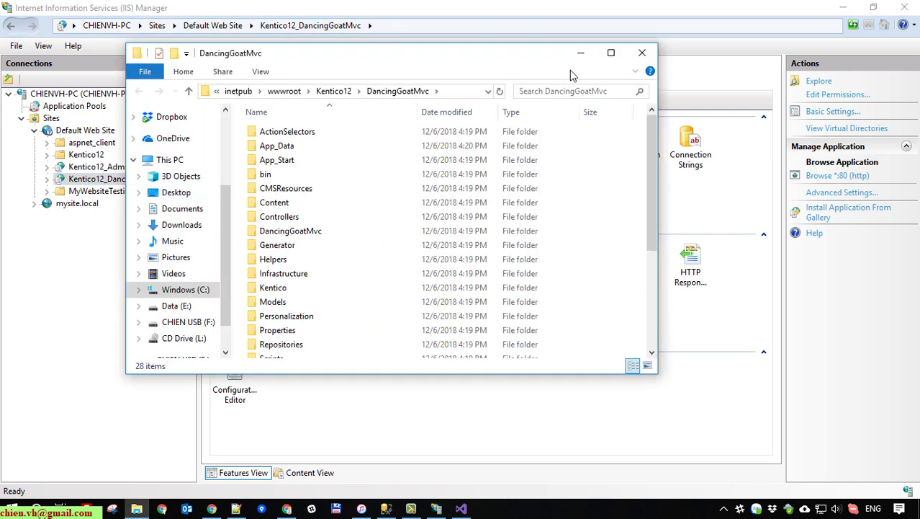
left_click(611, 53)
left_click(312, 42)
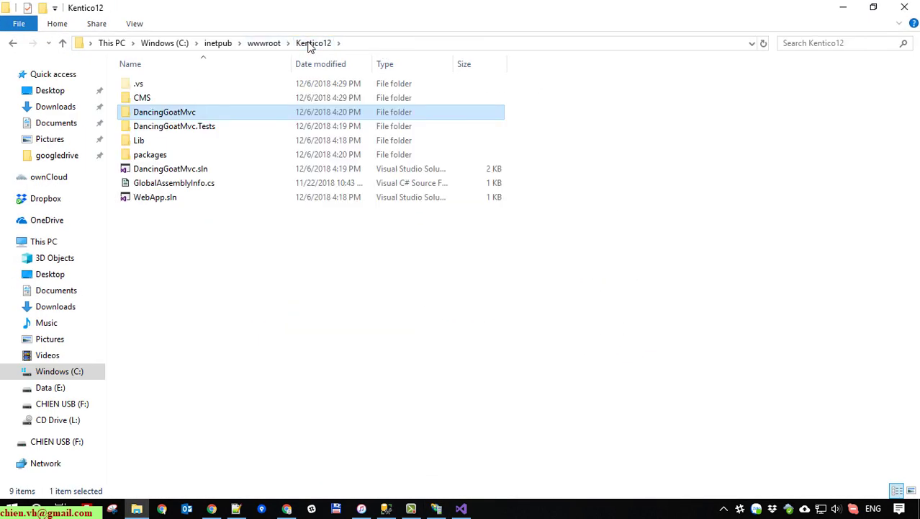
Open DancingGoatMvc.sln with Microsoft Visual Studio 2017.
left_click(171, 170)
right_click(170, 175)
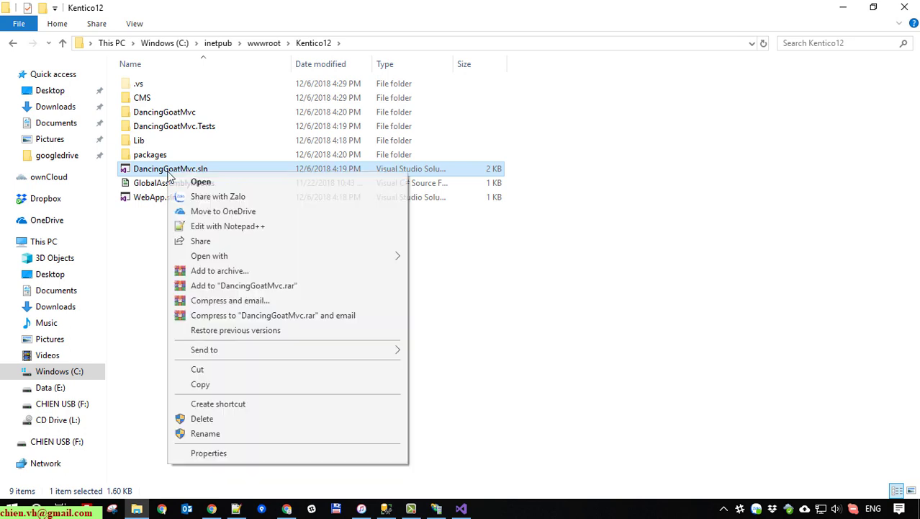
mouse_move(322, 264)
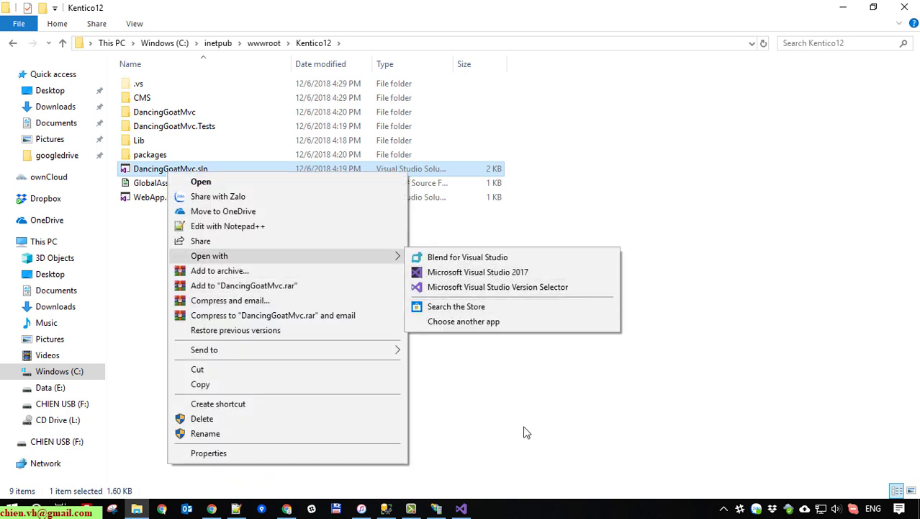
left_click(503, 272)
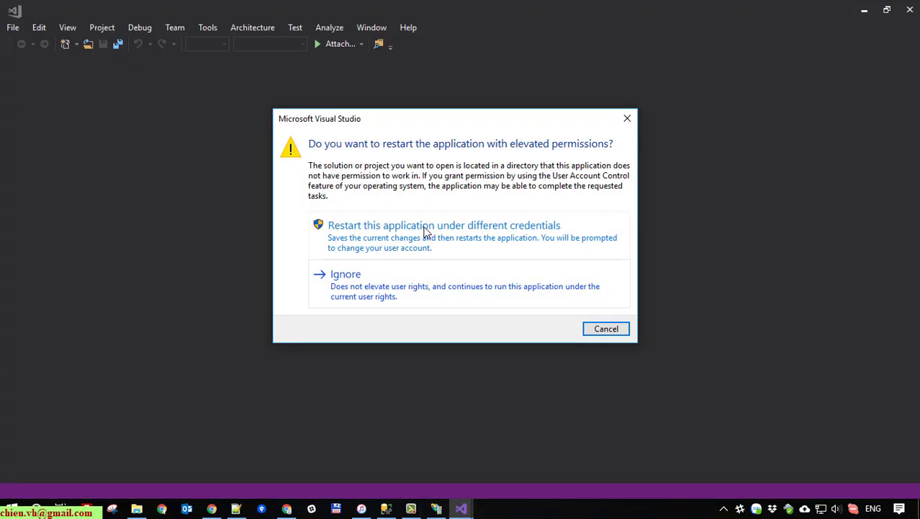
Restart Visual Studio 2017 with elevated permissions and bring up the Open Project dialog.
left_click(421, 231)
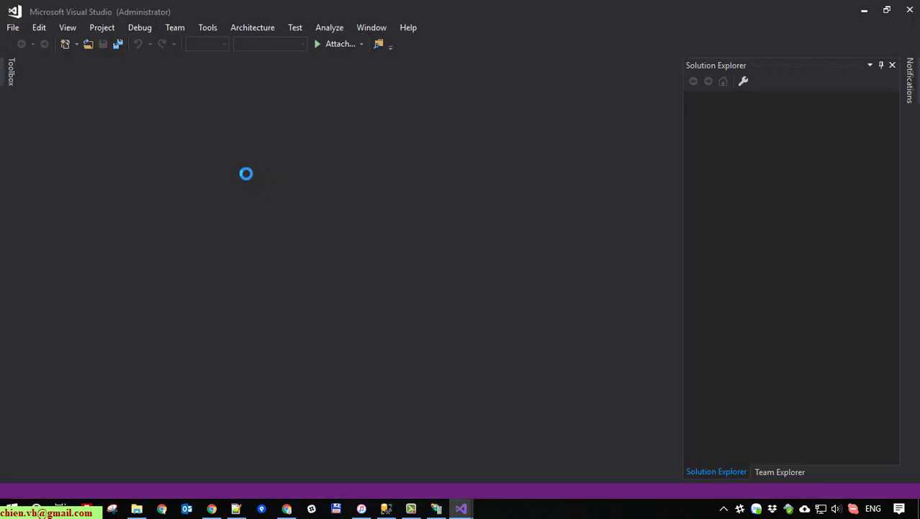
left_click(13, 27)
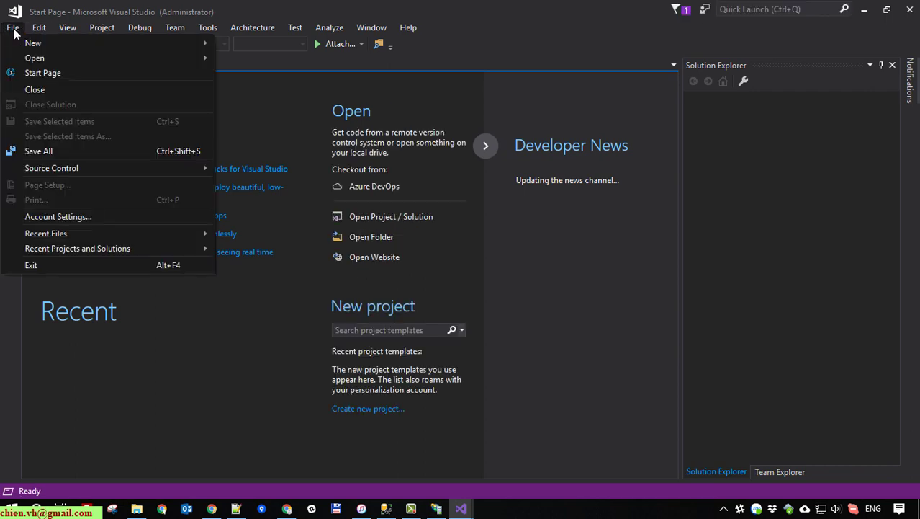
mouse_move(65, 57)
left_click(264, 63)
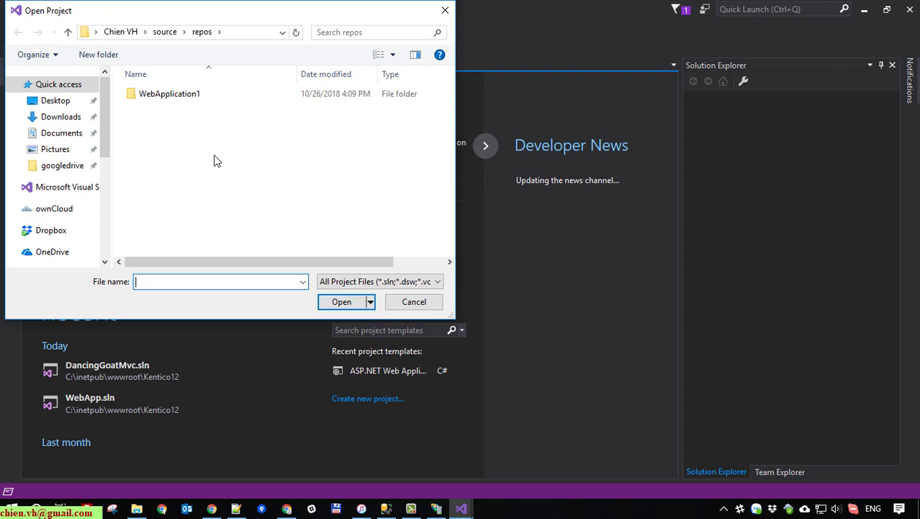
Browse to C:\inetpub\wwwroot\Kentico12 and open DancingGoatMvc.sln.
scroll(75, 242, "down", 4)
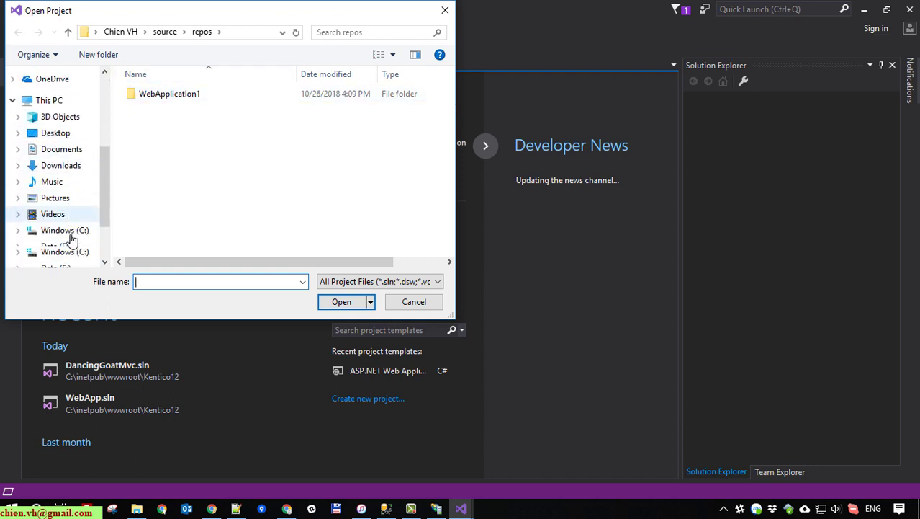
scroll(72, 240, "down", 2)
left_click(81, 187)
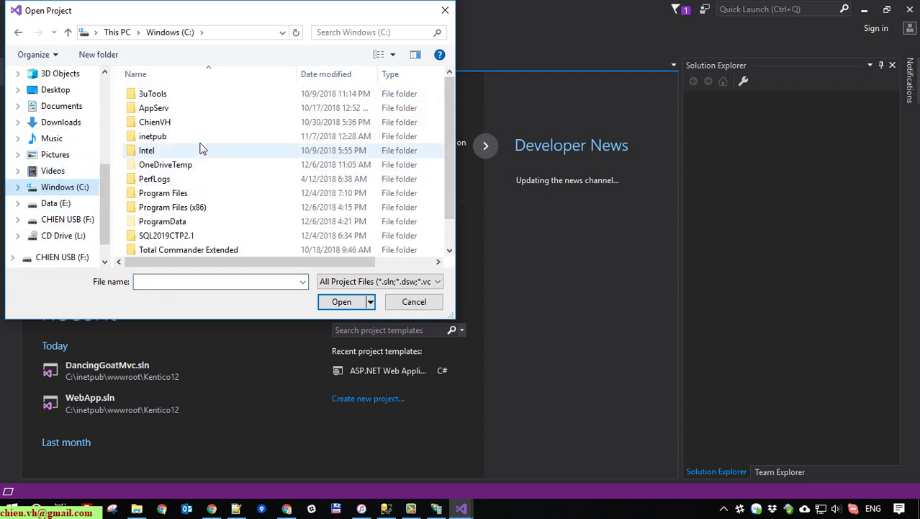
double_click(168, 137)
double_click(158, 169)
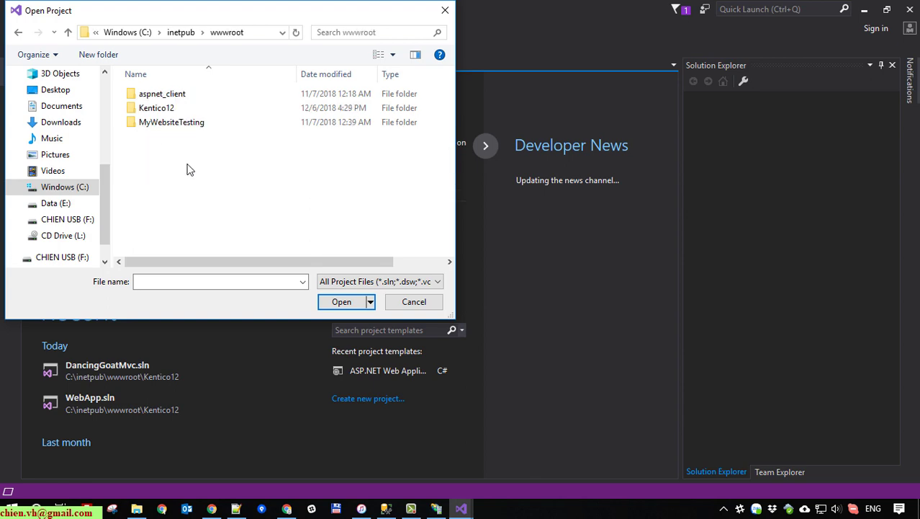
double_click(181, 113)
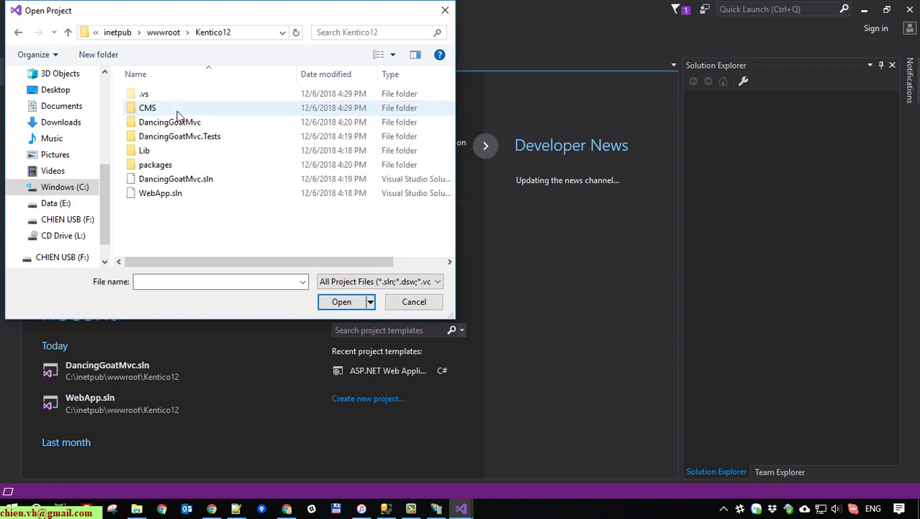
left_click(173, 180)
left_click(360, 303)
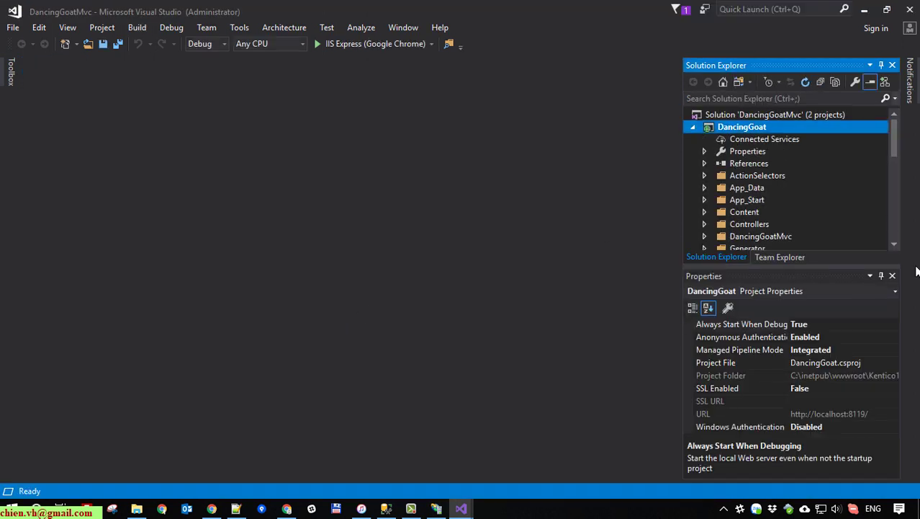
Auto-hide the Properties pane and collapse the DancingGoat.Tests project in Solution Explorer.
left_click(881, 279)
scroll(799, 375, "down", 2)
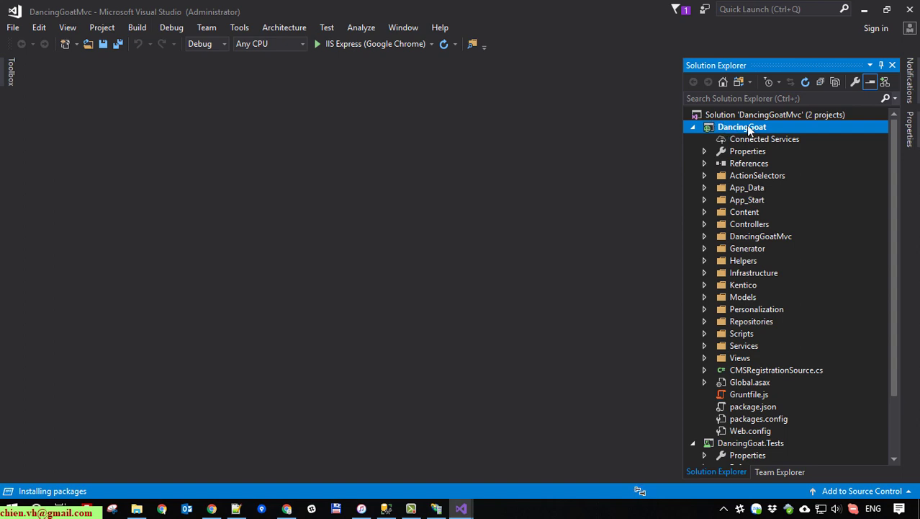
scroll(803, 384, "down", 2)
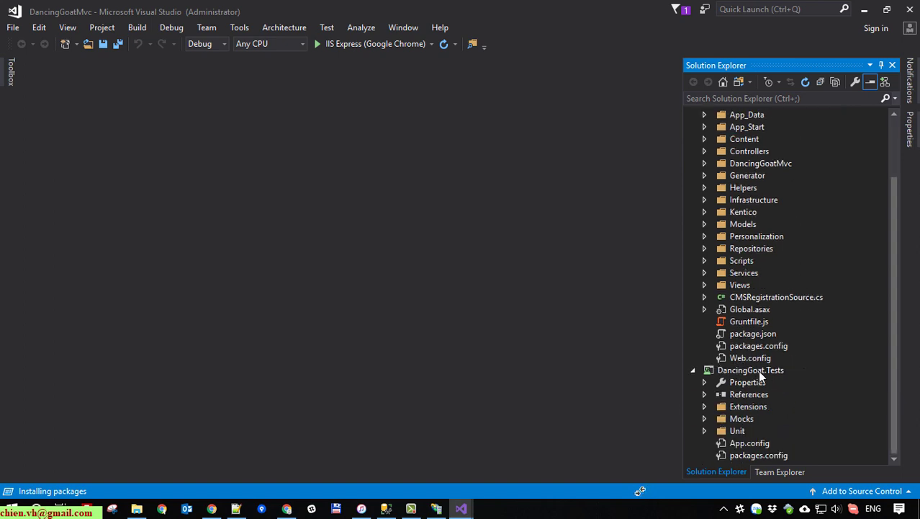
left_click(771, 373)
left_click(693, 370)
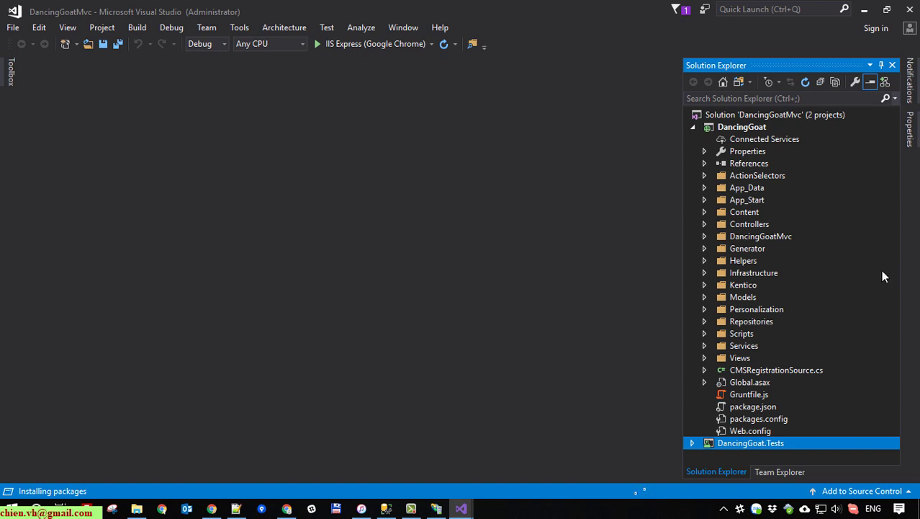
Open Views > Home > Index.cshtml and auto-hide Solution Explorer to widen the code.
left_click(704, 358)
scroll(739, 343, "down", 1)
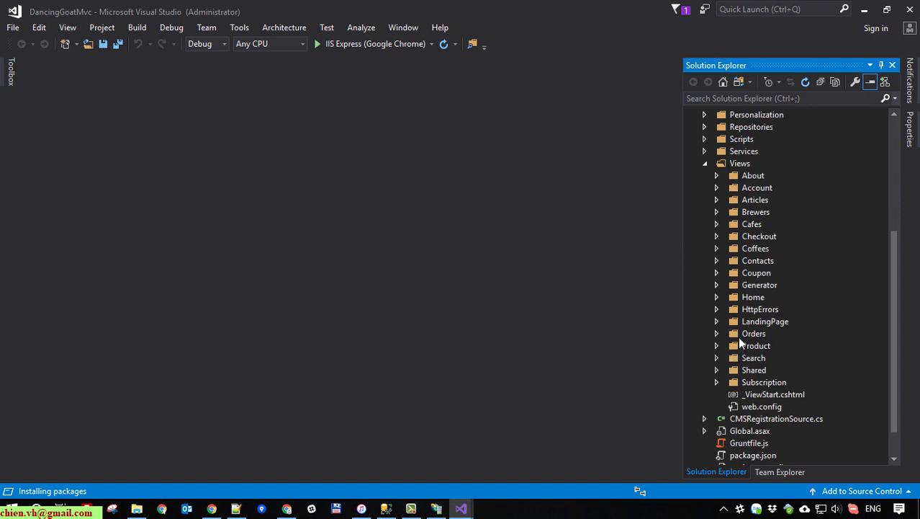
left_click(716, 298)
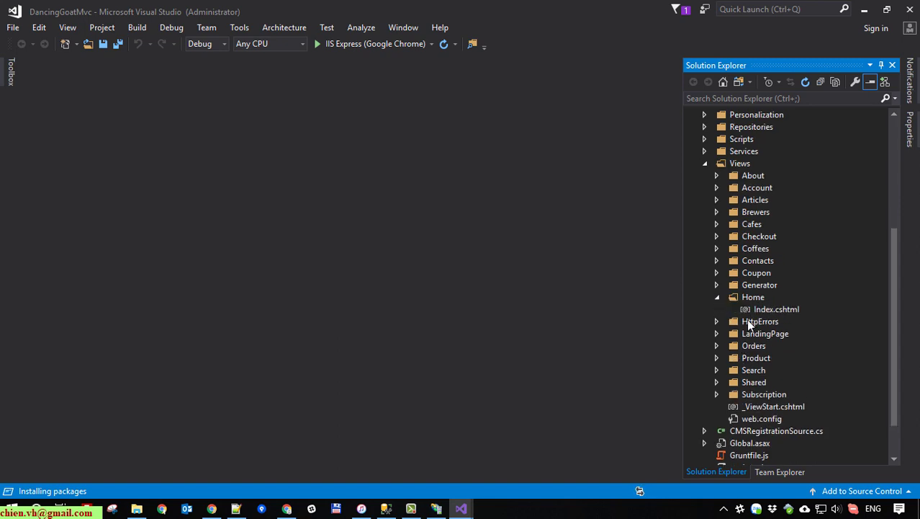
left_click(769, 311)
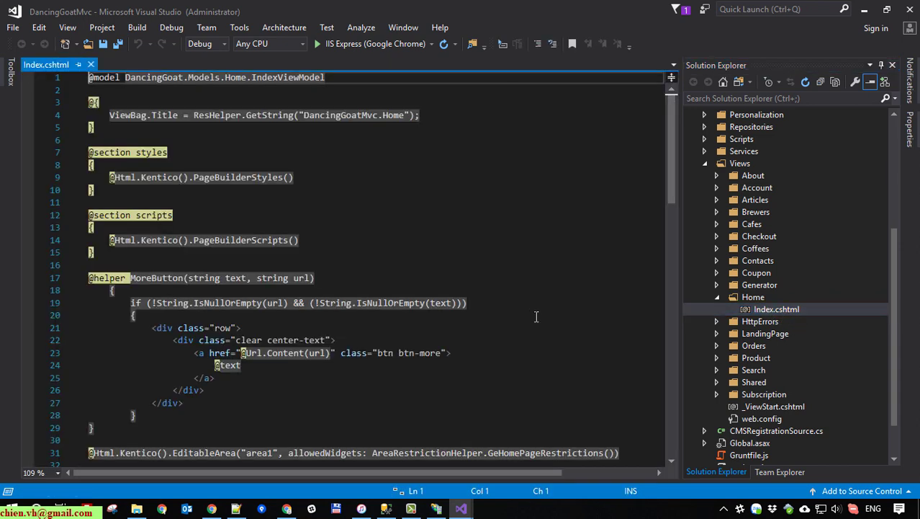
left_click(541, 266)
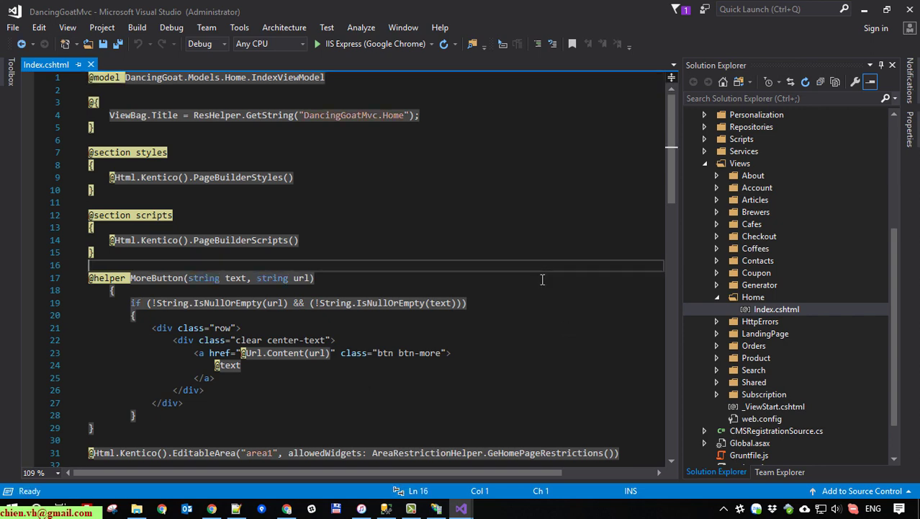
left_click(884, 66)
left_click(553, 193)
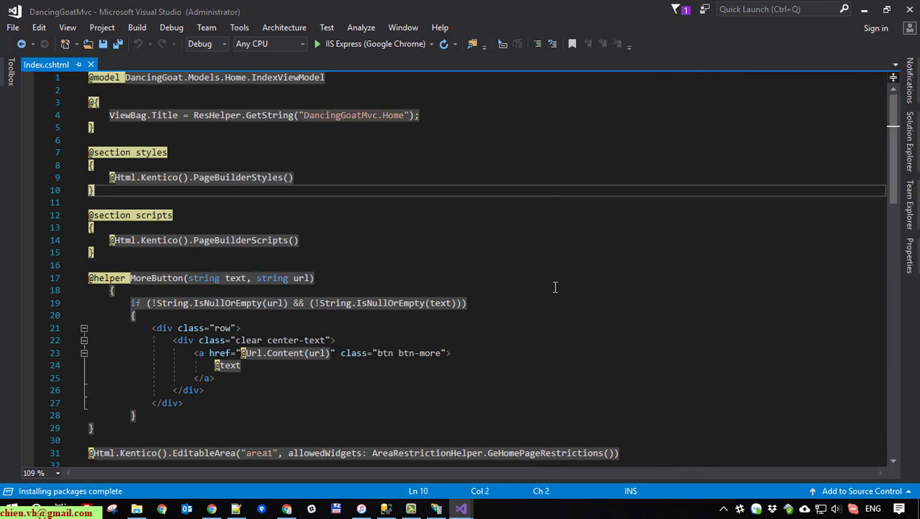
Switch to Chrome and load the Dancing Goat home page.
mouse_move(300, 510)
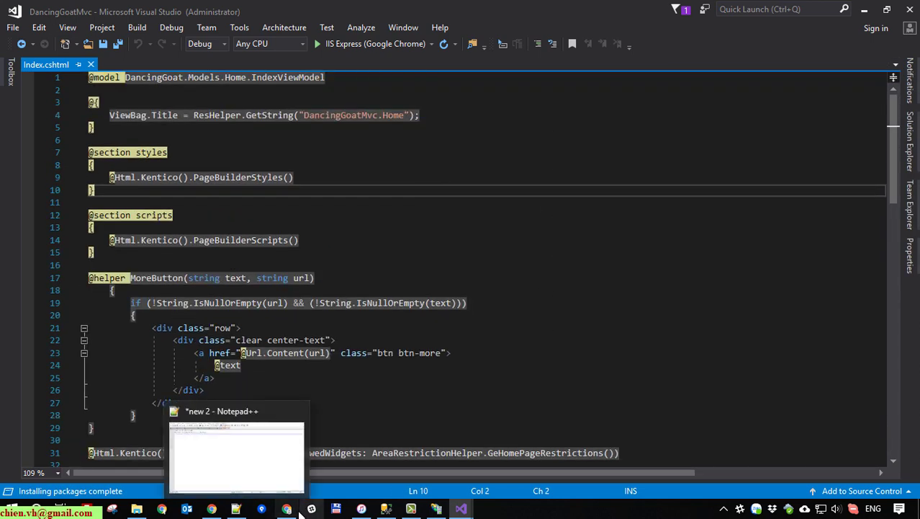
left_click(212, 509)
scroll(217, 175, "up", 1)
left_click(107, 85)
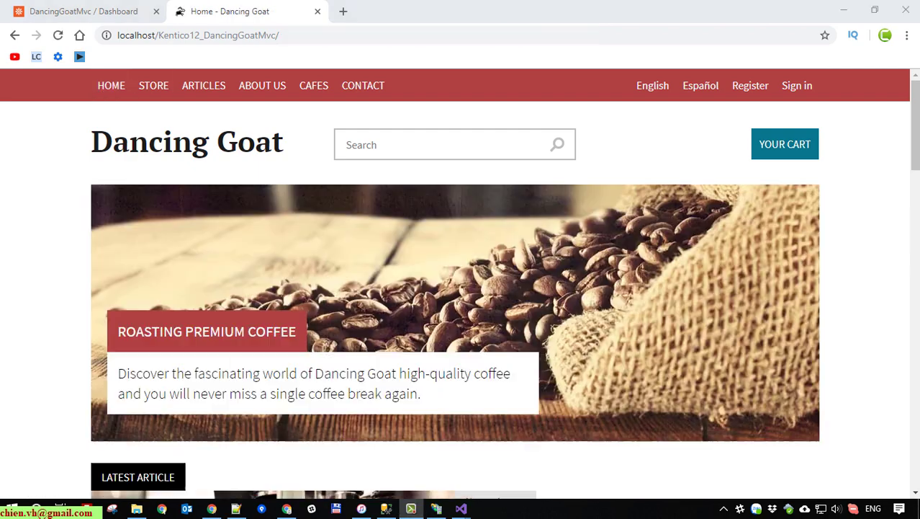
Scroll through the home page's articles and Our Story sections, then return to the DancingGoatMvc solution.
scroll(823, 231, "down", 2)
scroll(822, 235, "down", 4)
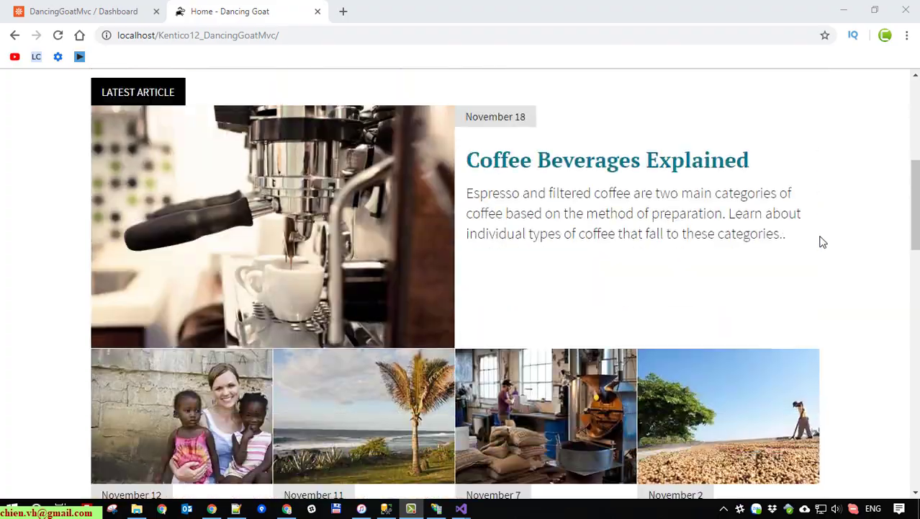
scroll(814, 288, "up", 5)
scroll(810, 290, "down", 2)
scroll(810, 291, "down", 13)
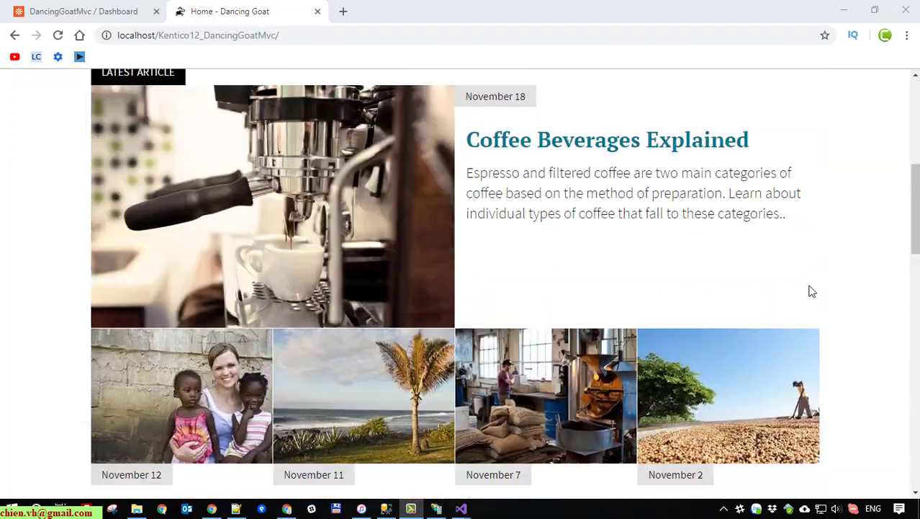
scroll(802, 302, "up", 5)
scroll(803, 302, "up", 4)
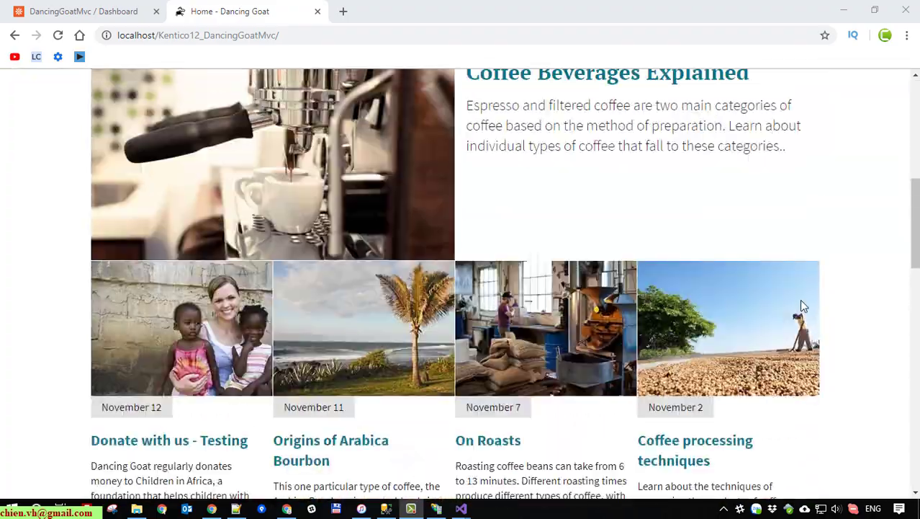
scroll(804, 306, "down", 5)
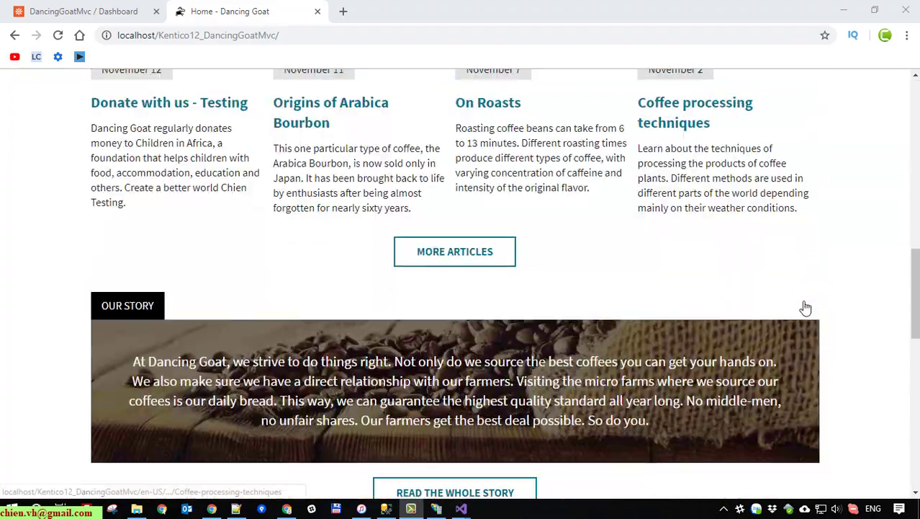
left_click(769, 312)
mouse_move(464, 509)
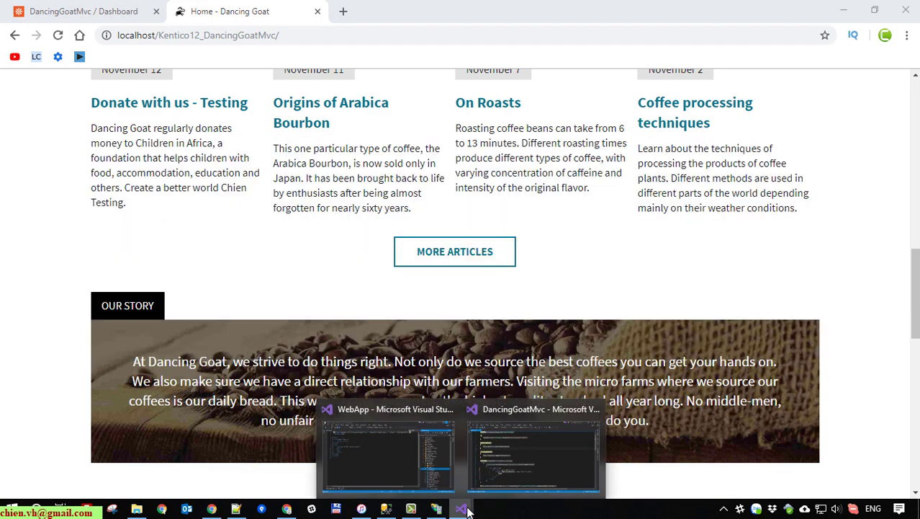
left_click(530, 450)
Insert a new line after the cafes row div on line 53 with the author's name and 'Hello World!!!', then save.
key("Down")
key("Down")
key("Down")
key("Down")
key("Down")
key("Down")
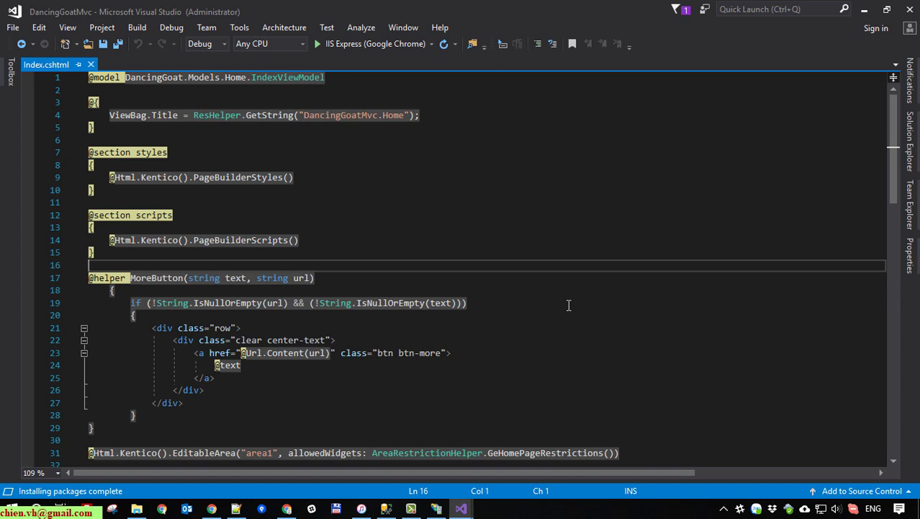
scroll(568, 304, "down", 5)
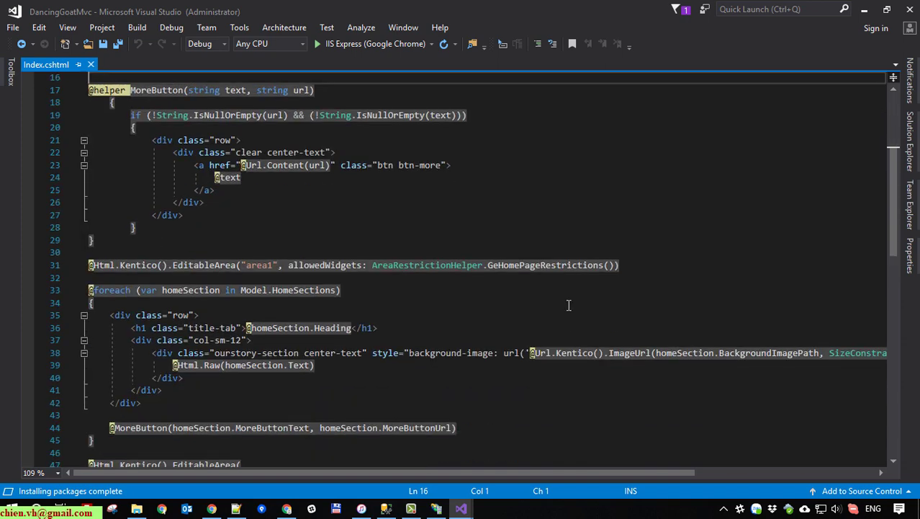
scroll(568, 305, "up", 5)
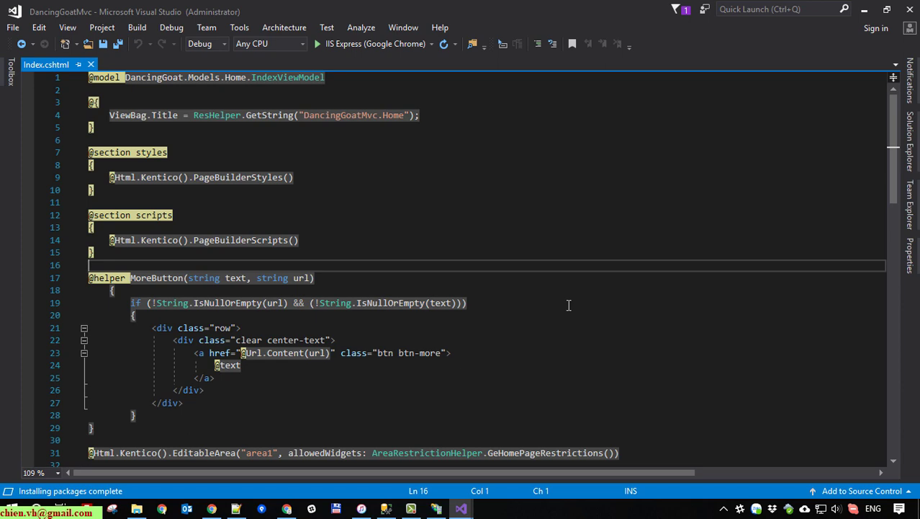
scroll(568, 305, "down", 8)
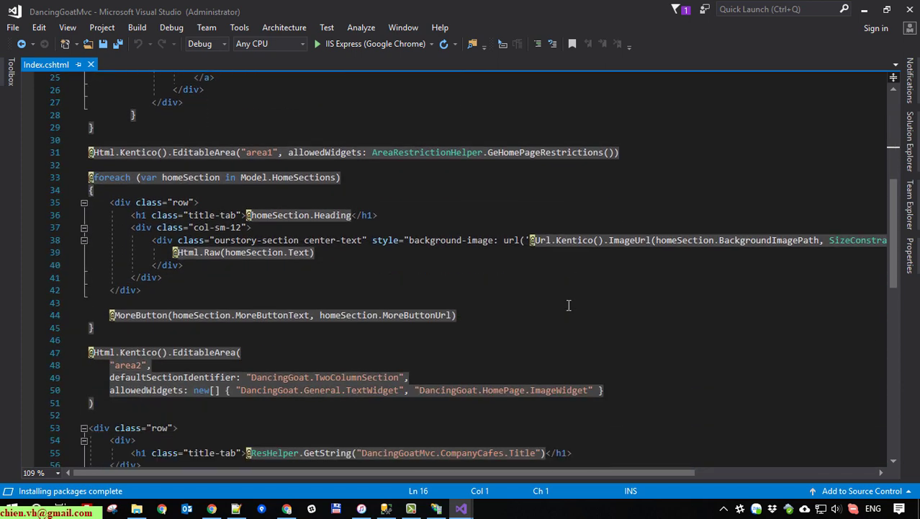
scroll(569, 305, "down", 4)
scroll(568, 304, "down", 2)
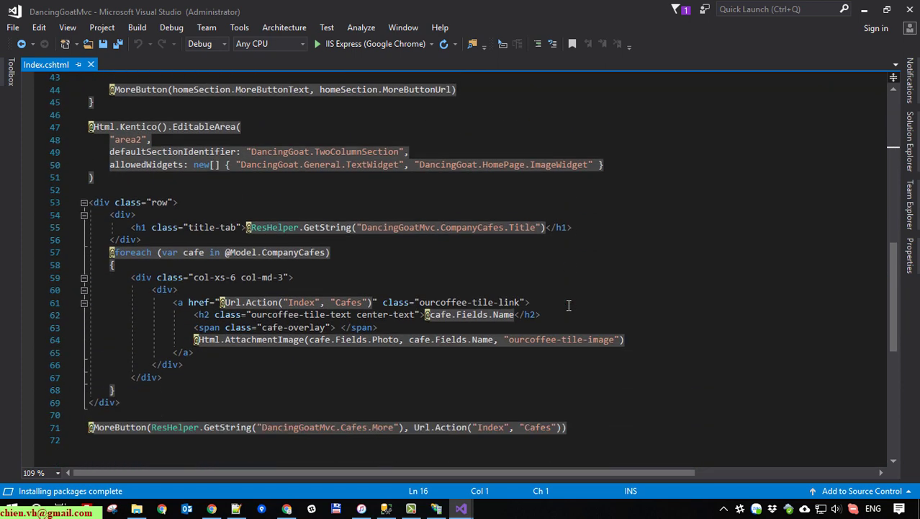
left_click(195, 206)
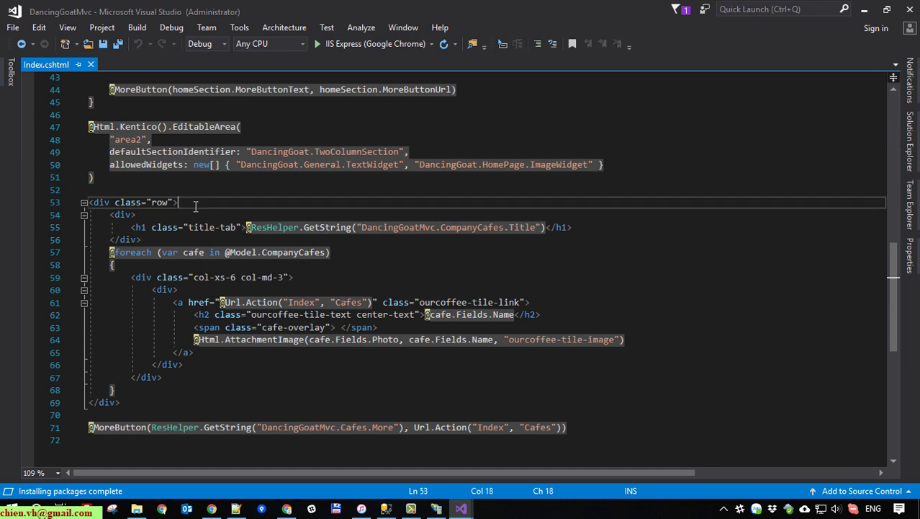
key("Return")
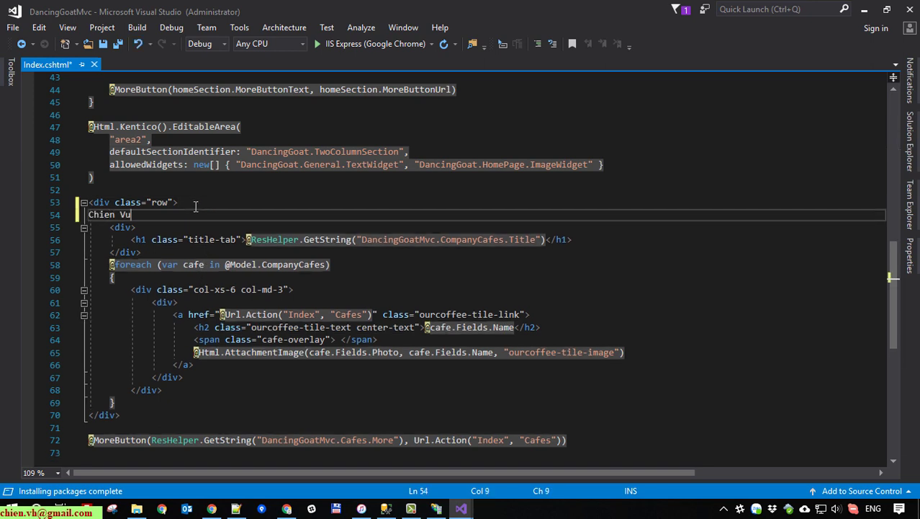
type("Chien Vu - Hello World!!!")
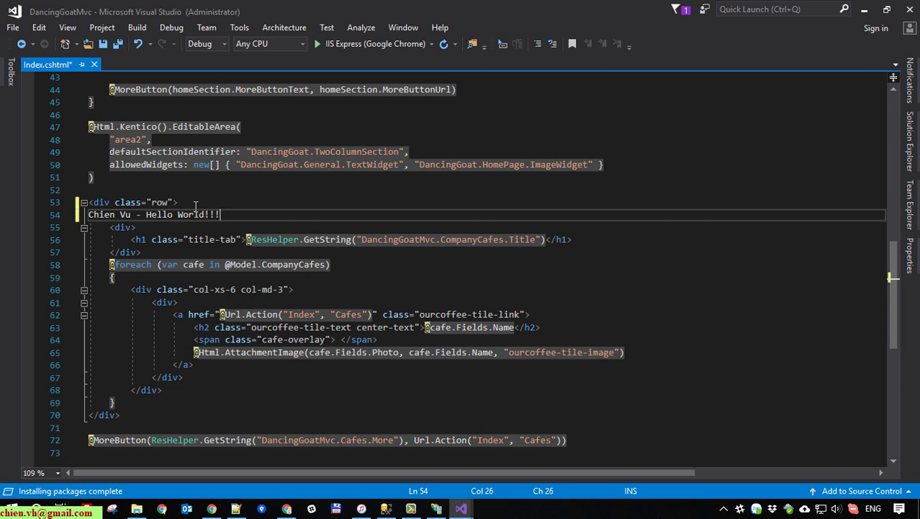
key("ctrl+s")
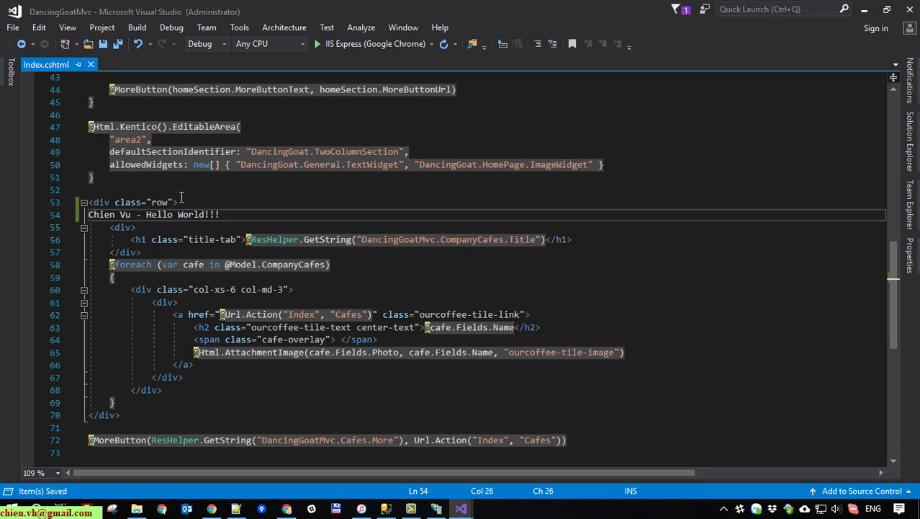
Reload the Dancing Goat home page in Chrome and scroll to the cafes section.
key("alt+Tab")
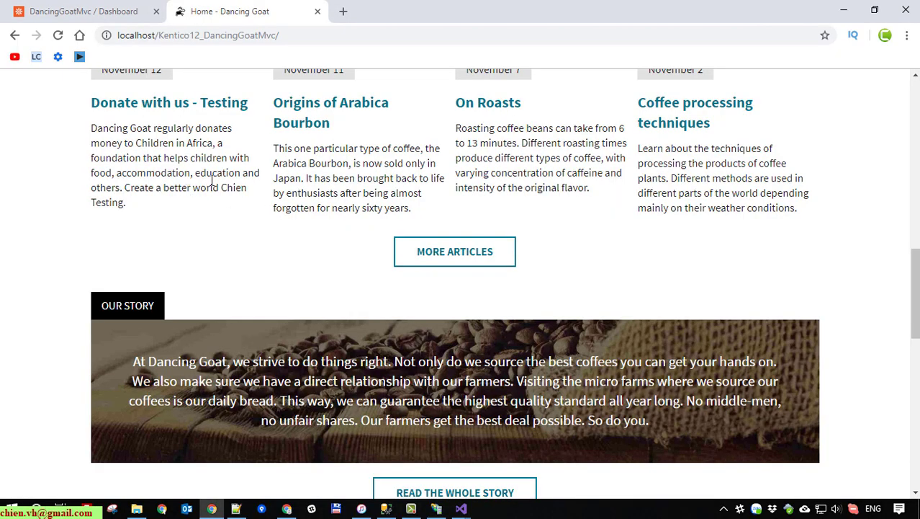
left_click(58, 36)
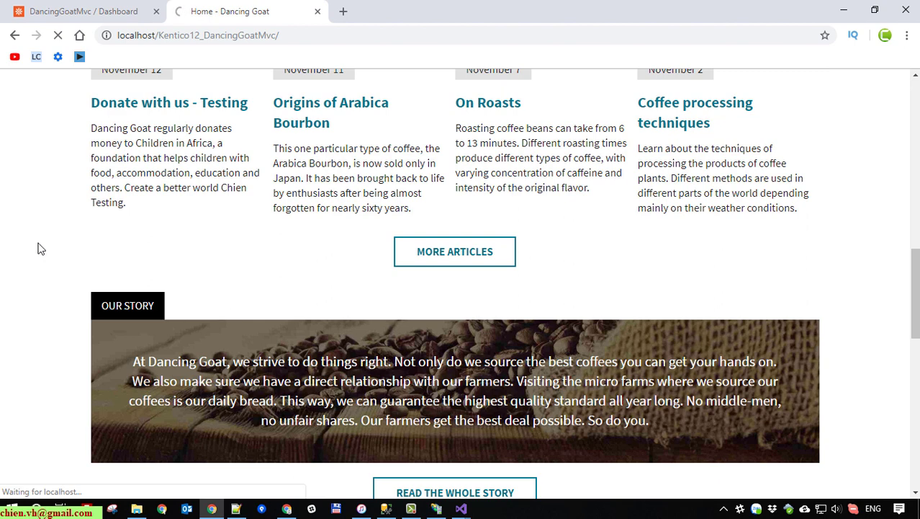
key("alt+Tab")
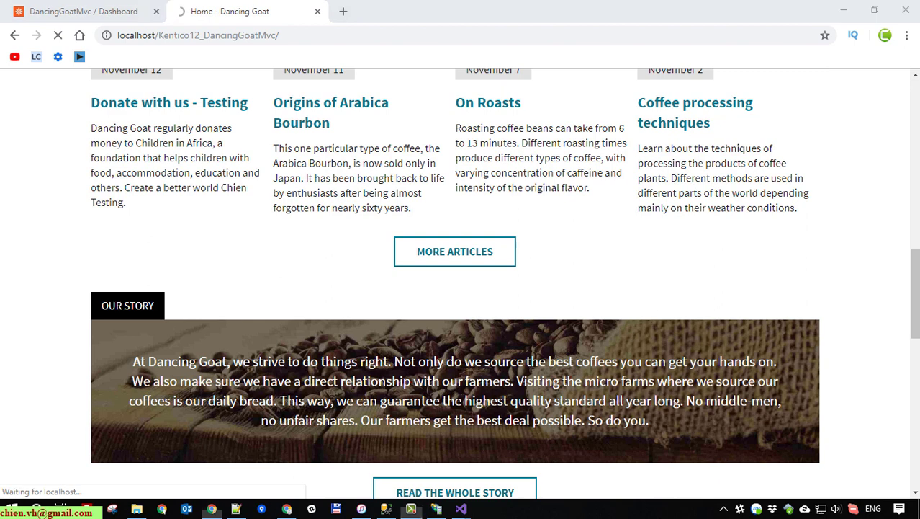
scroll(683, 238, "up", 10)
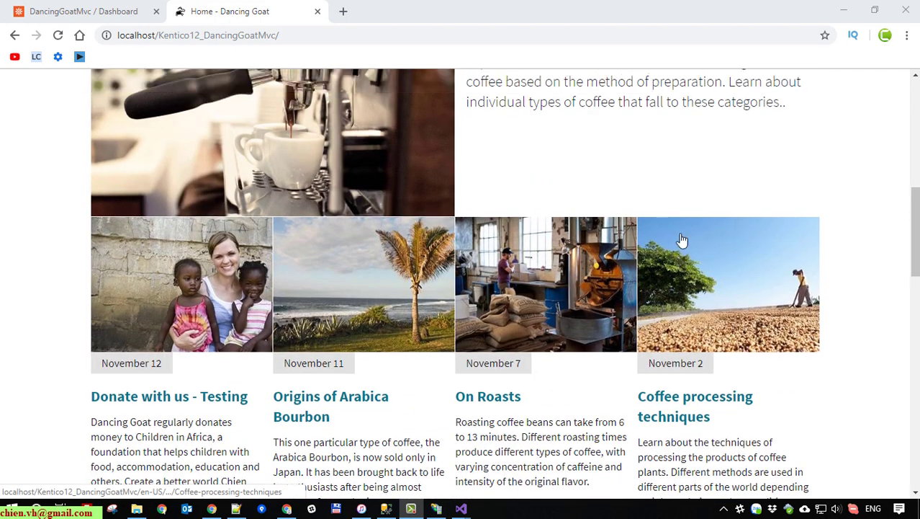
scroll(683, 235, "down", 10)
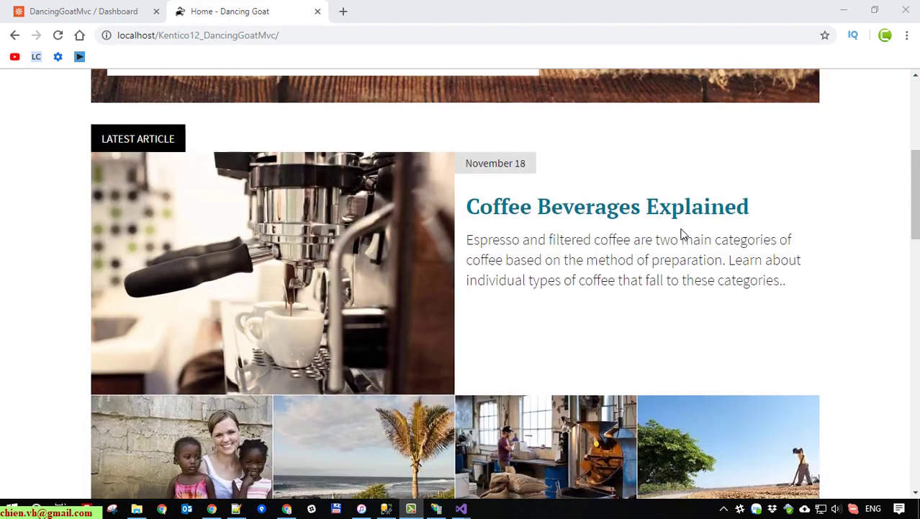
scroll(683, 235, "down", 6)
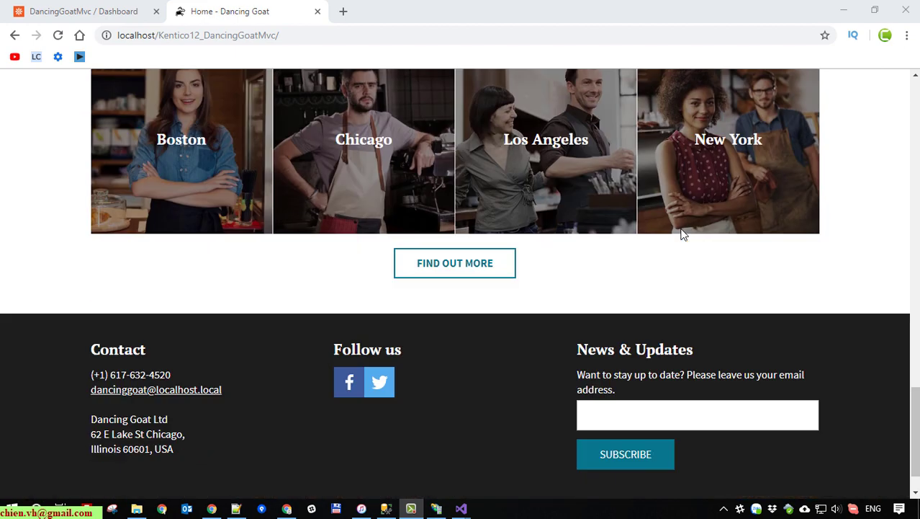
scroll(681, 232, "up", 4)
Highlight the Hello World!!! line under 'Stop by at our cafes', then return to Visual Studio.
left_click_drag(82, 280, 272, 269)
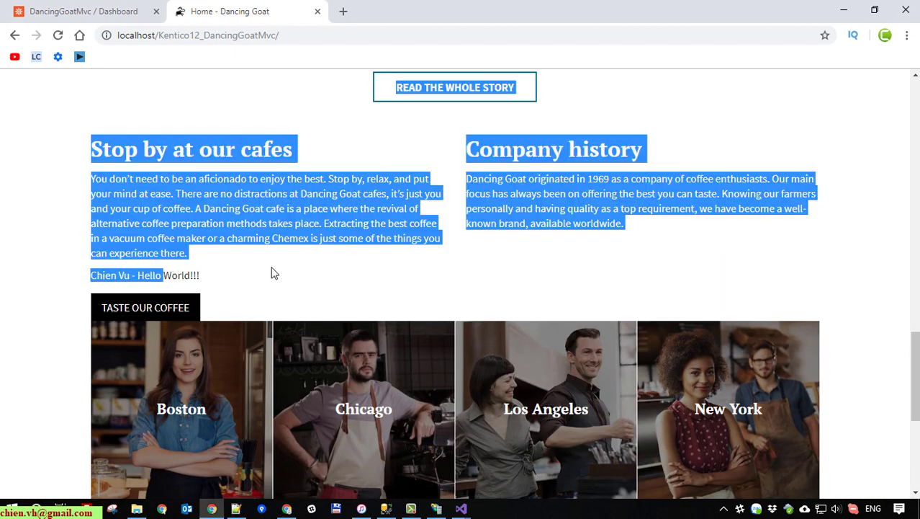
left_click_drag(212, 279, 102, 281)
left_click(216, 281)
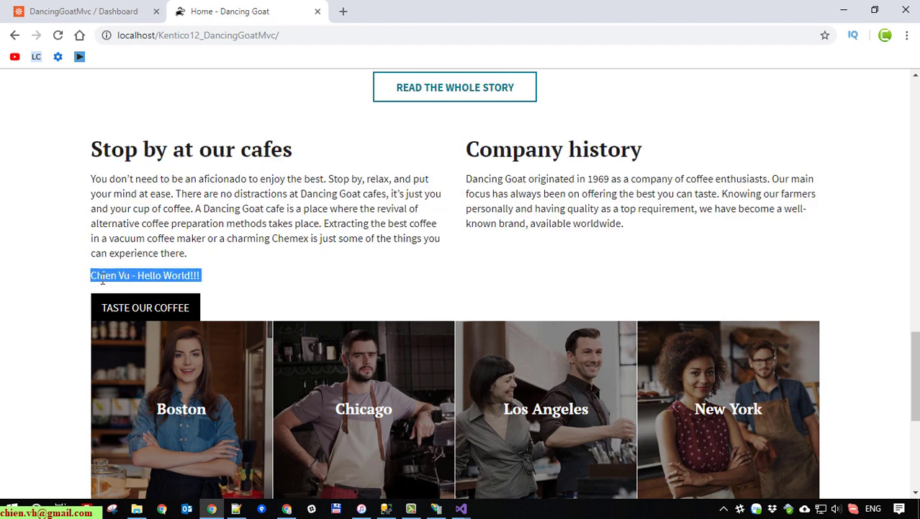
left_click(311, 240)
left_click(461, 509)
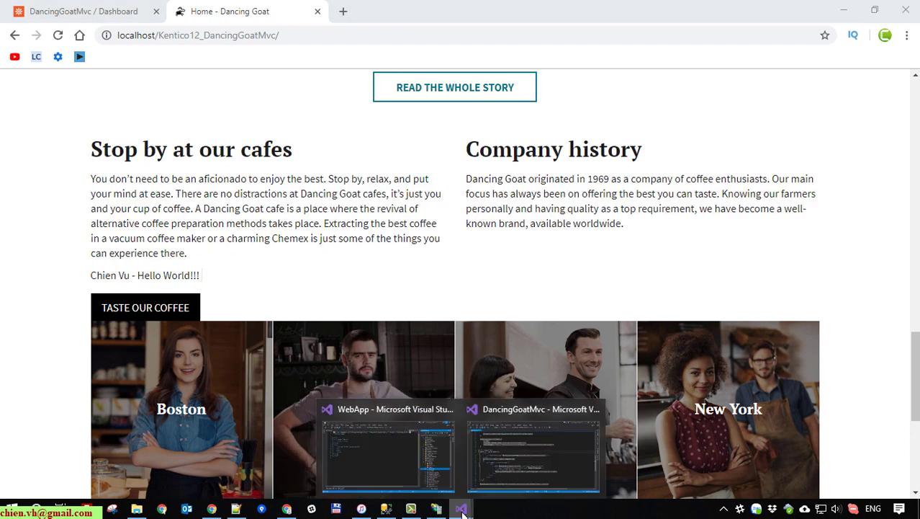
Delete the Hello World test line from Index.cshtml and close the file.
left_click(506, 407)
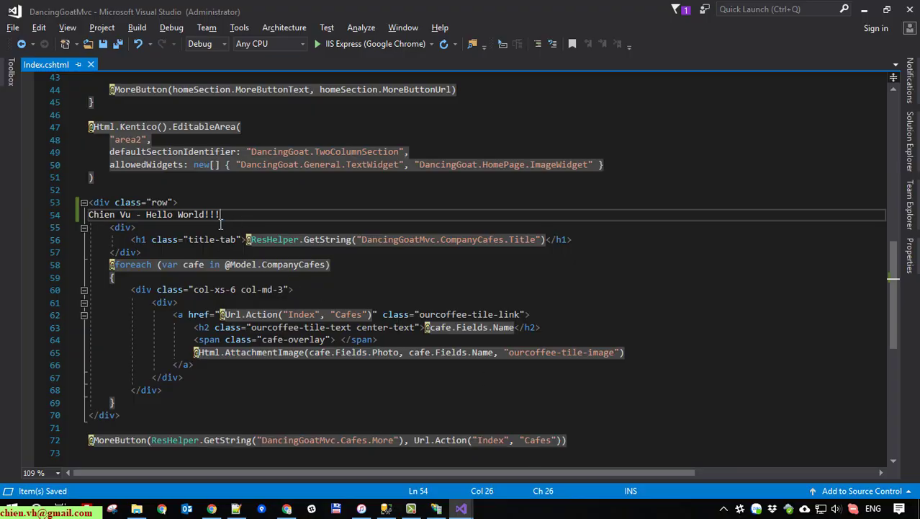
left_click_drag(220, 216, 80, 216)
key("Delete")
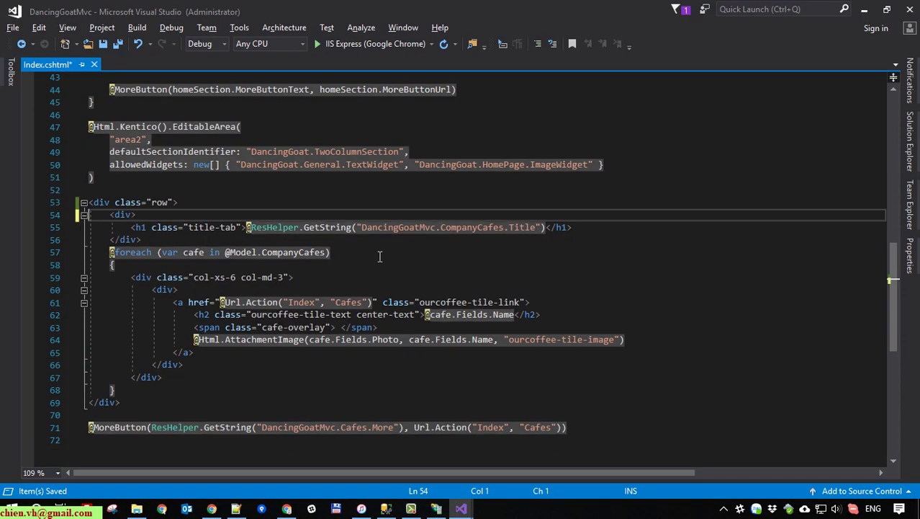
left_click(91, 65)
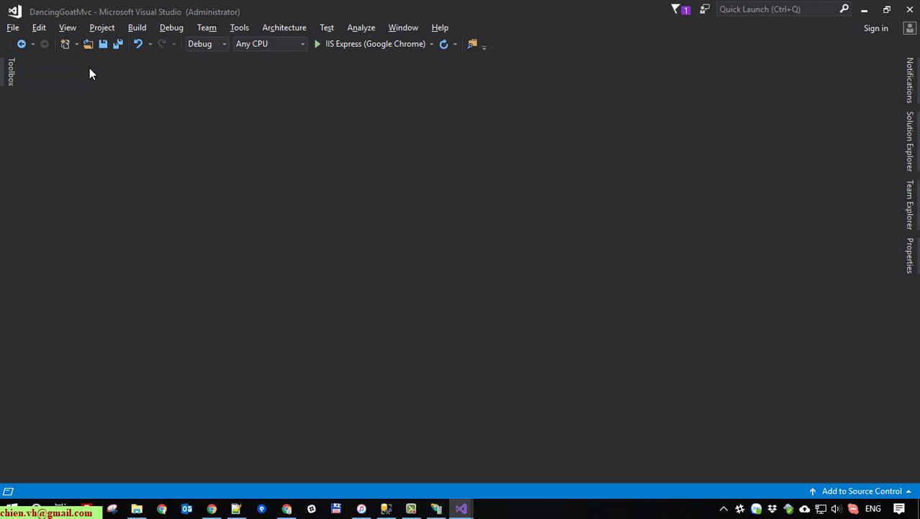
Pin and widen Solution Explorer, then expand the Controllers folder.
left_click(911, 141)
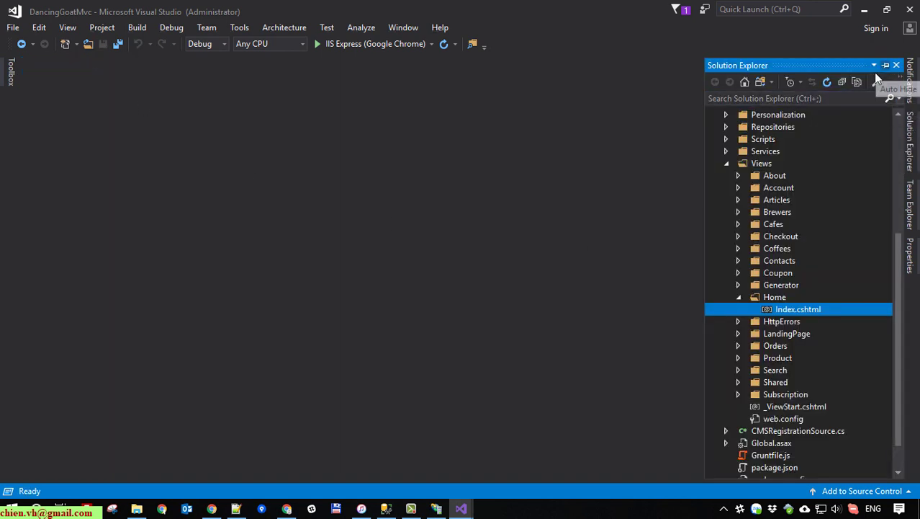
left_click(886, 65)
left_click_drag(689, 203, 589, 202)
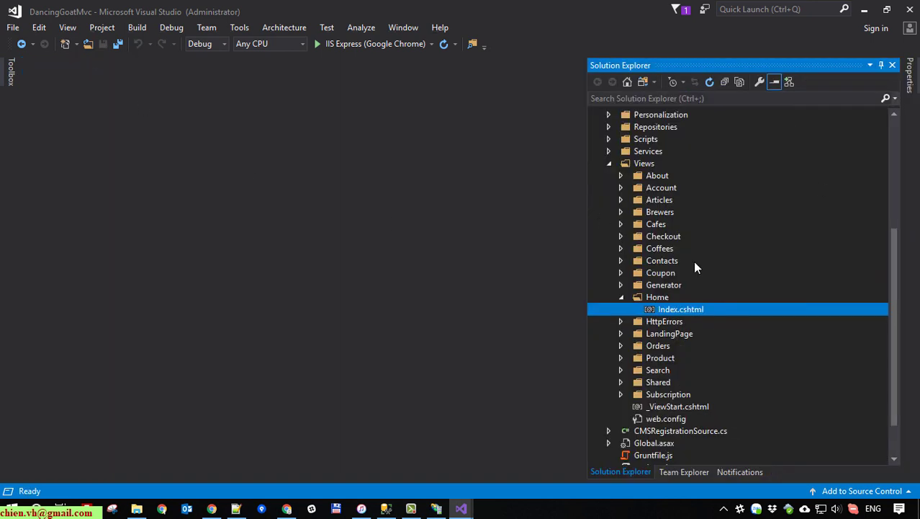
scroll(650, 237, "up", 5)
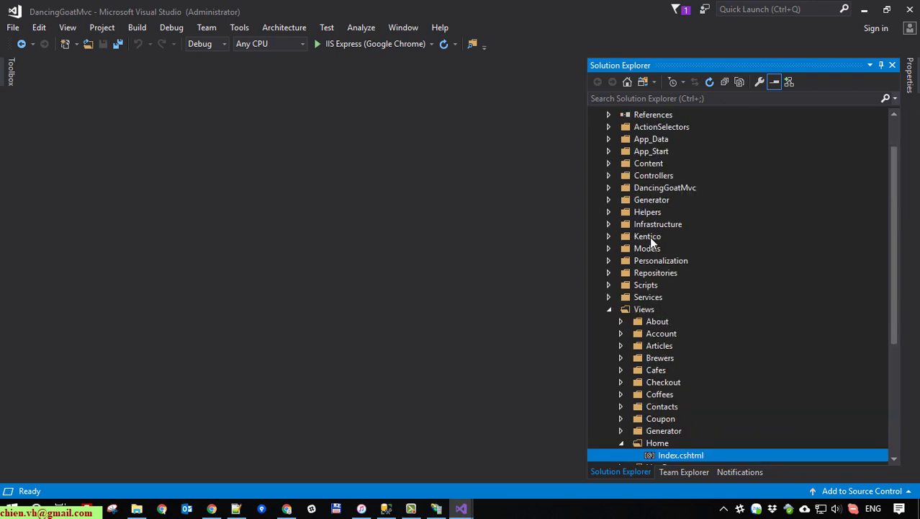
left_click(609, 224)
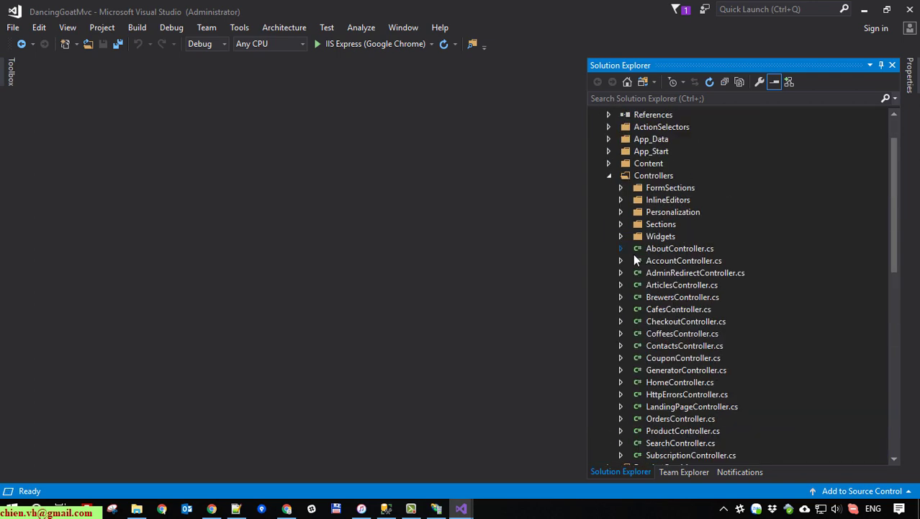
scroll(702, 292, "down", 6)
scroll(702, 303, "up", 4)
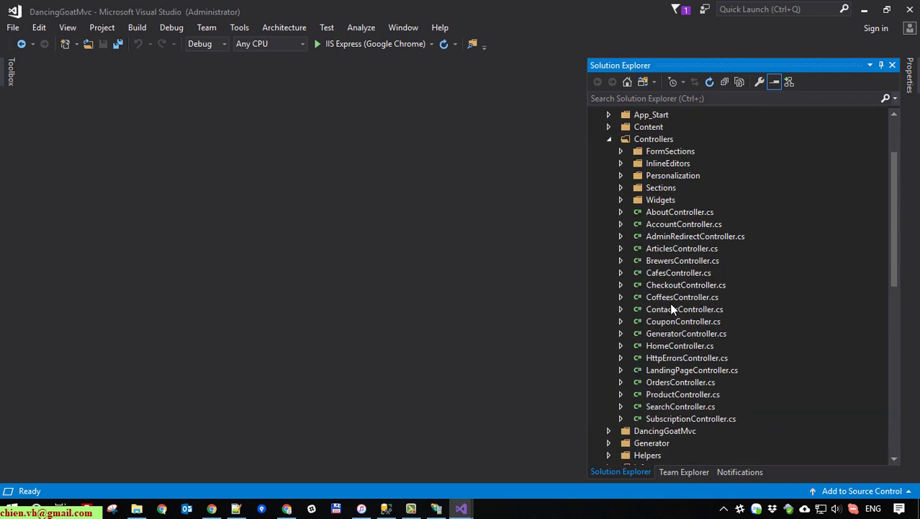
Open HomeController.cs and scroll through its code.
double_click(684, 344)
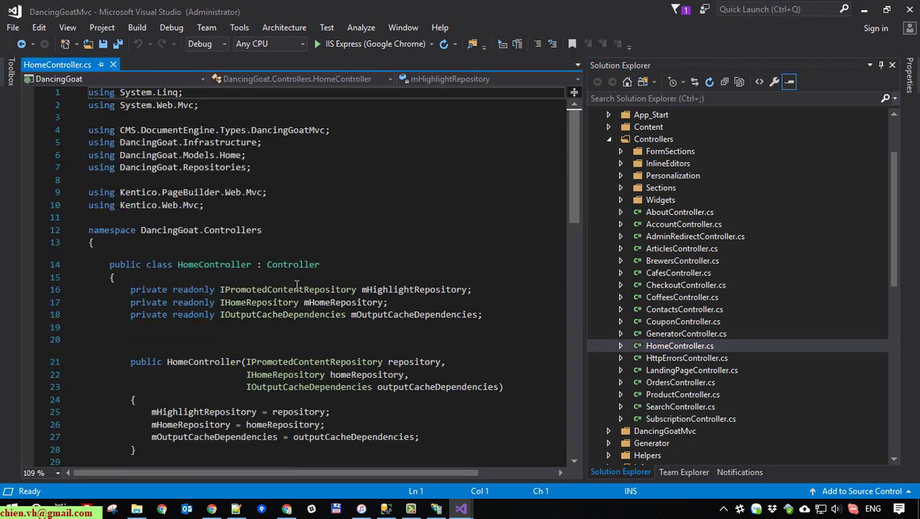
scroll(268, 283, "down", 10)
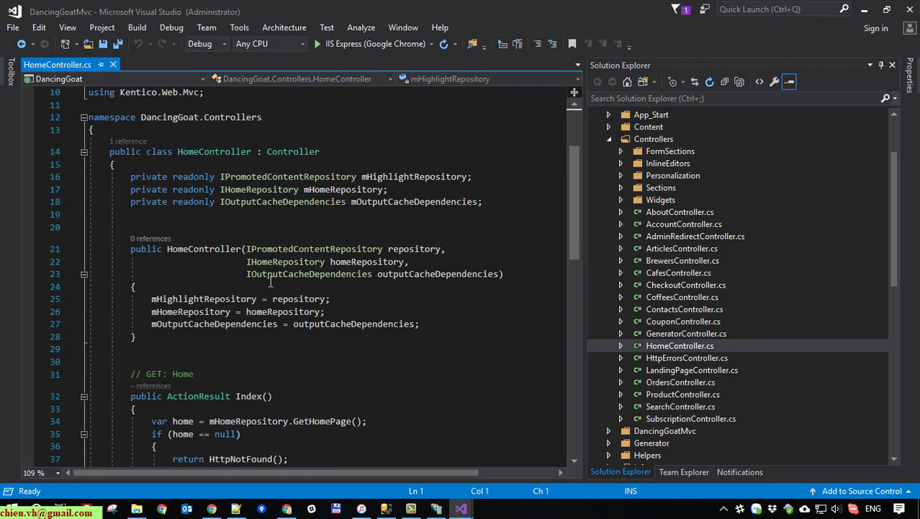
scroll(270, 281, "down", 2)
scroll(274, 296, "up", 5)
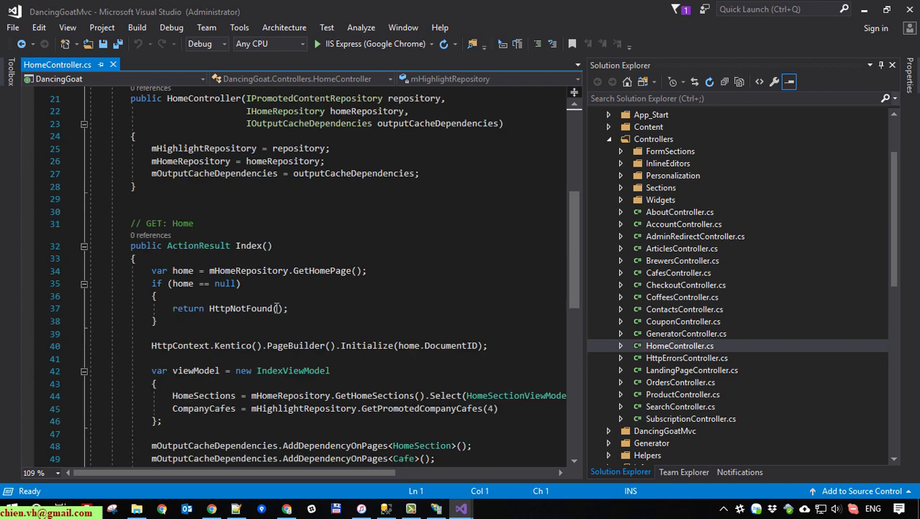
scroll(391, 324, "up", 4)
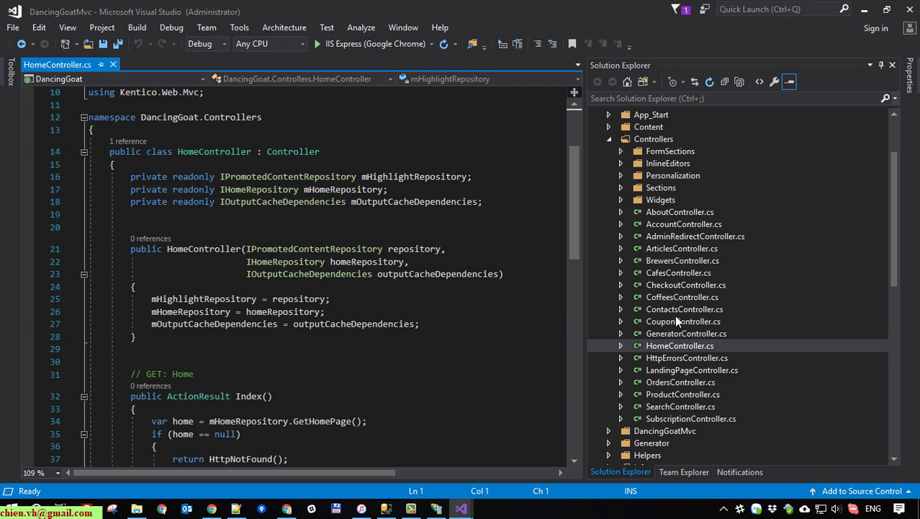
Open ArticlesController.cs and review its Index and Show actions.
double_click(680, 248)
left_click(421, 218)
scroll(420, 224, "down", 5)
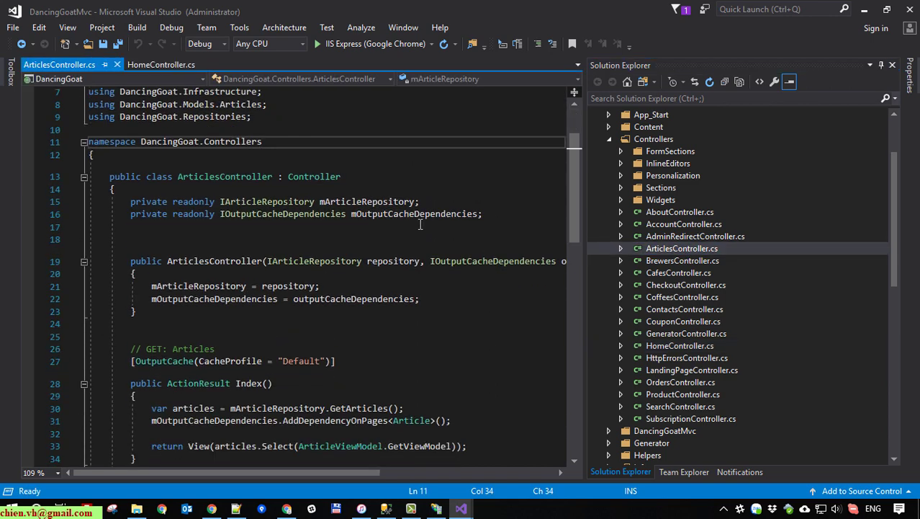
scroll(235, 261, "down", 6)
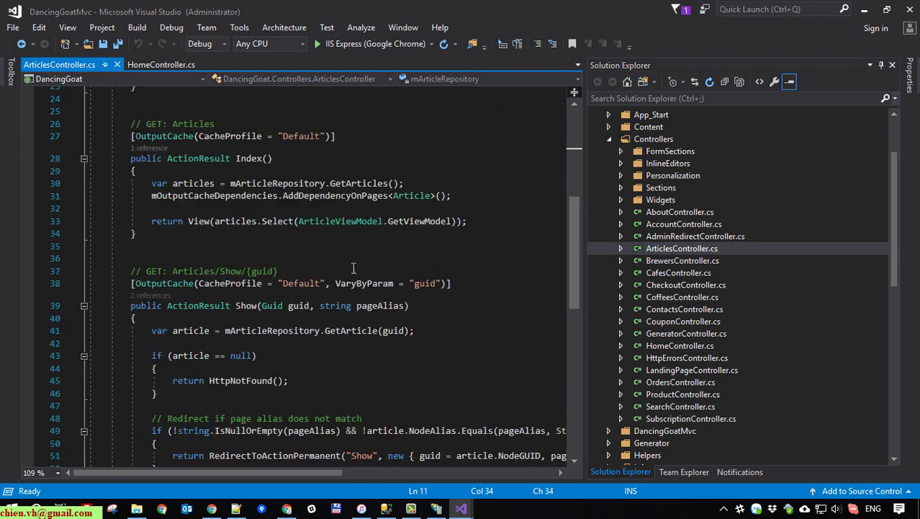
scroll(425, 288, "down", 2)
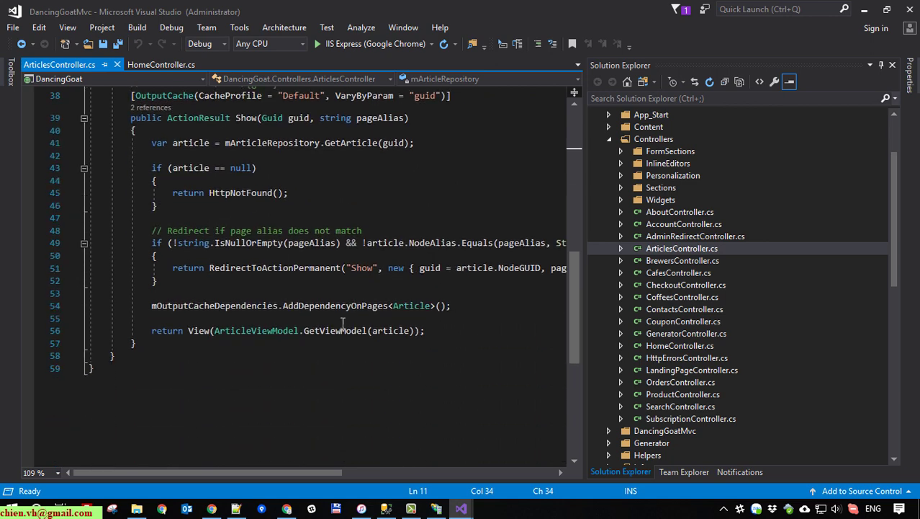
scroll(308, 331, "up", 5)
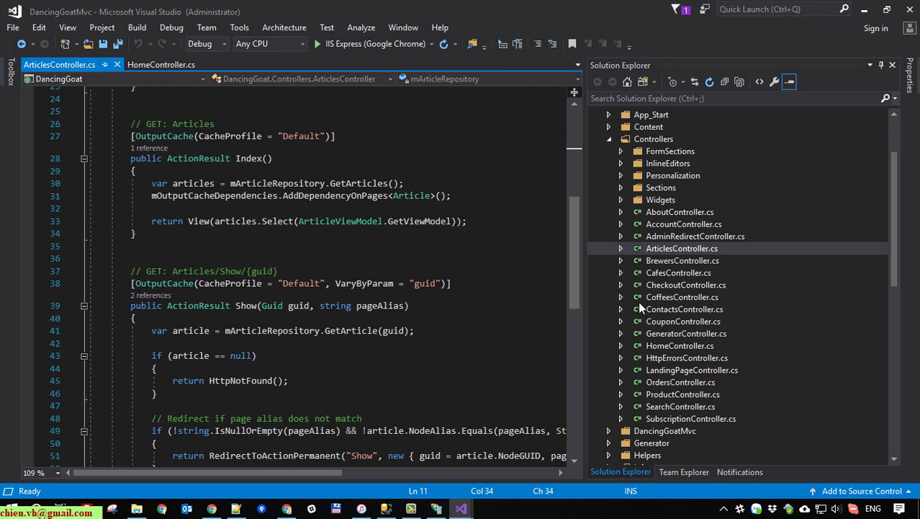
Peek into the Widgets controllers folder, then expand Models > Home in Solution Explorer.
left_click(617, 200)
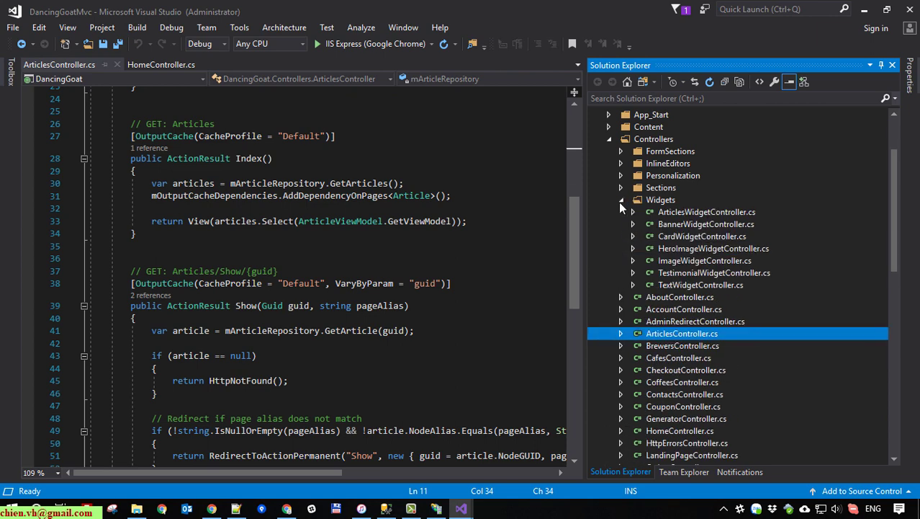
left_click(618, 199)
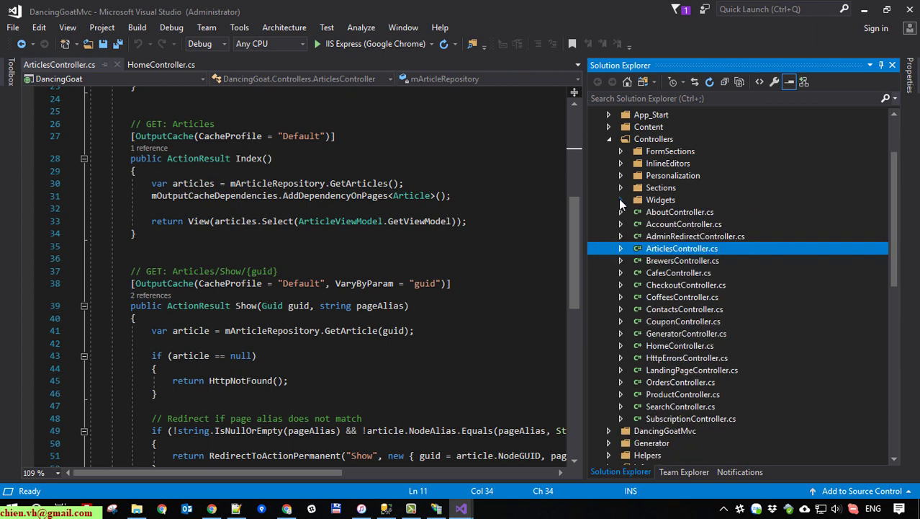
scroll(670, 266, "down", 5)
scroll(675, 293, "down", 2)
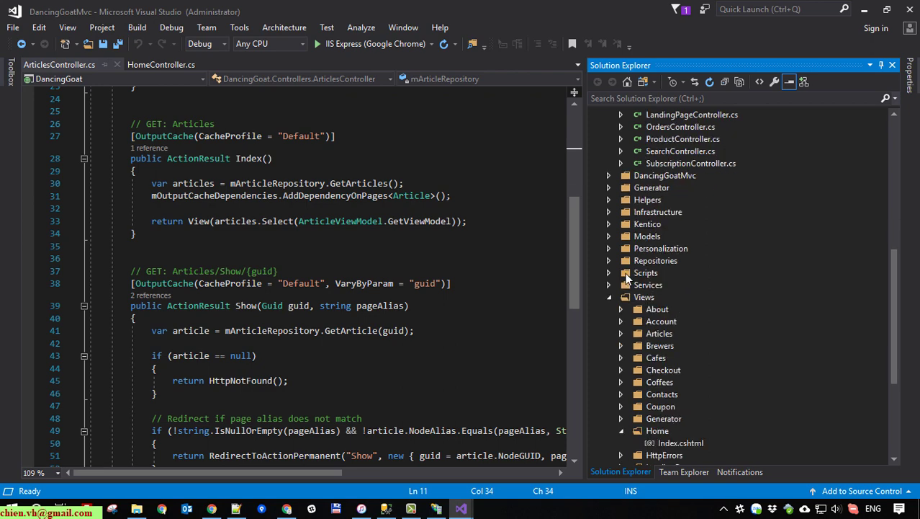
left_click(610, 236)
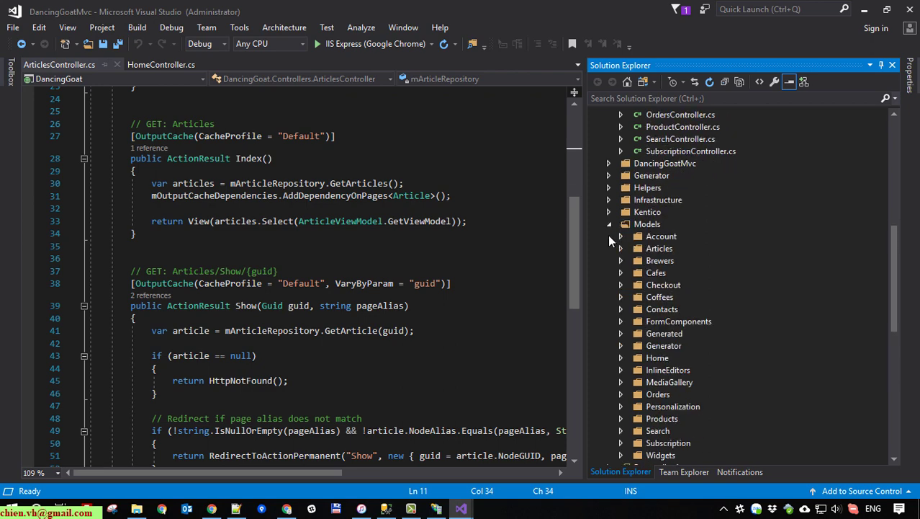
left_click(621, 358)
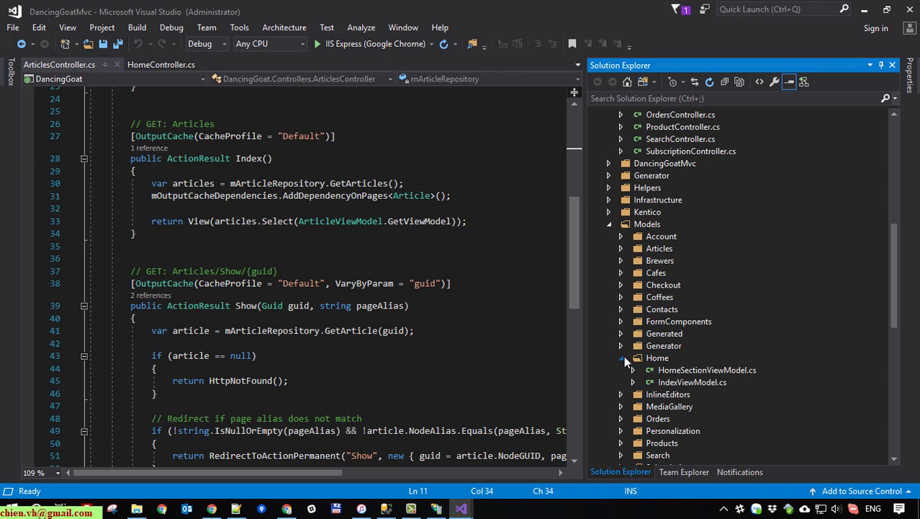
Open IndexViewModel.cs and HomeSectionViewModel.cs, highlighting the homeSection parameter in GetViewModel.
double_click(702, 388)
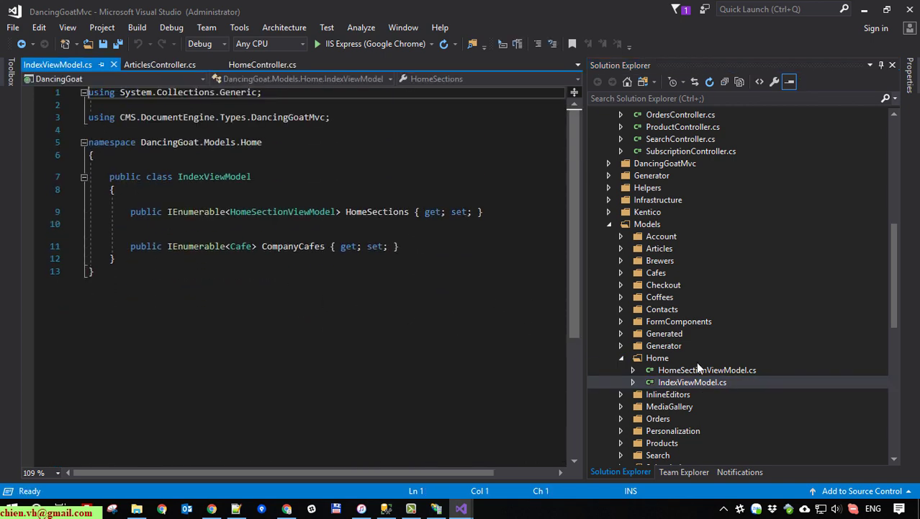
double_click(680, 370)
scroll(350, 301, "down", 3)
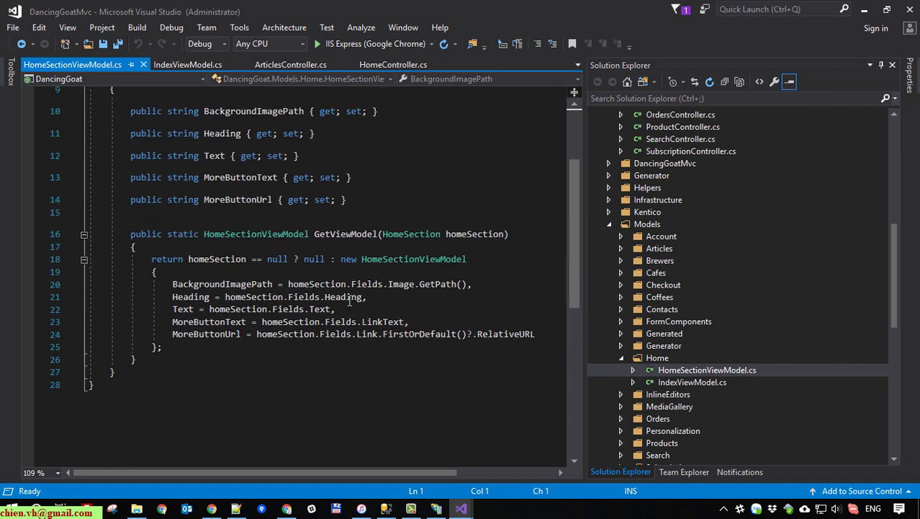
scroll(350, 301, "up", 2)
left_click(484, 304)
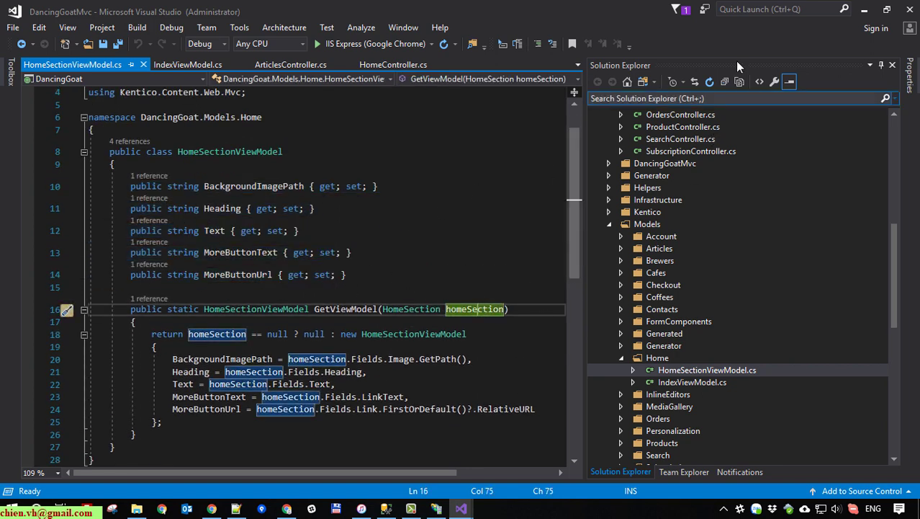
In SQL Server Management Studio, refresh Object Explorer and expand the Kentico12_DancingGoatSite_DB tables.
left_click(867, 13)
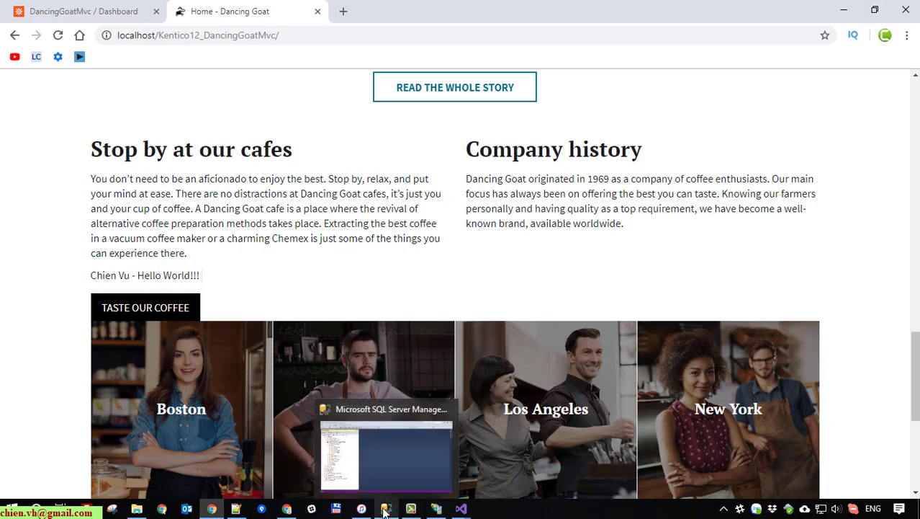
left_click(385, 510)
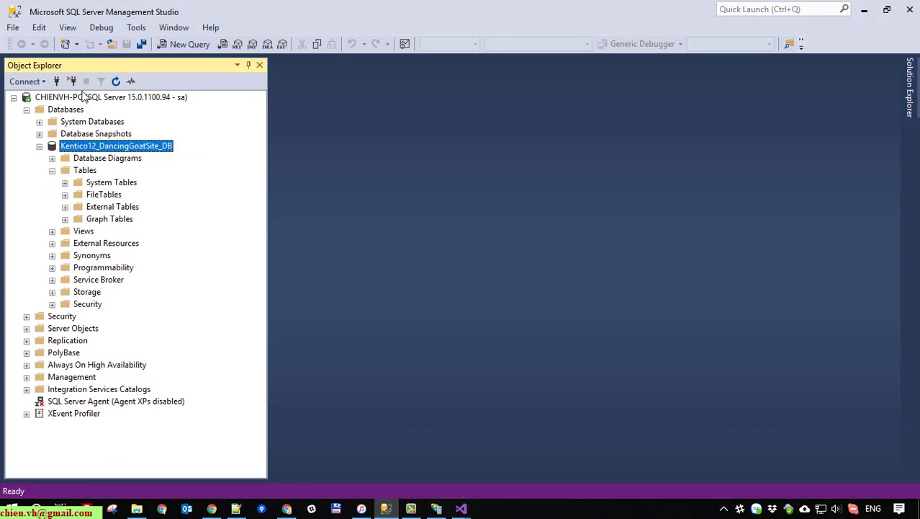
left_click(115, 82)
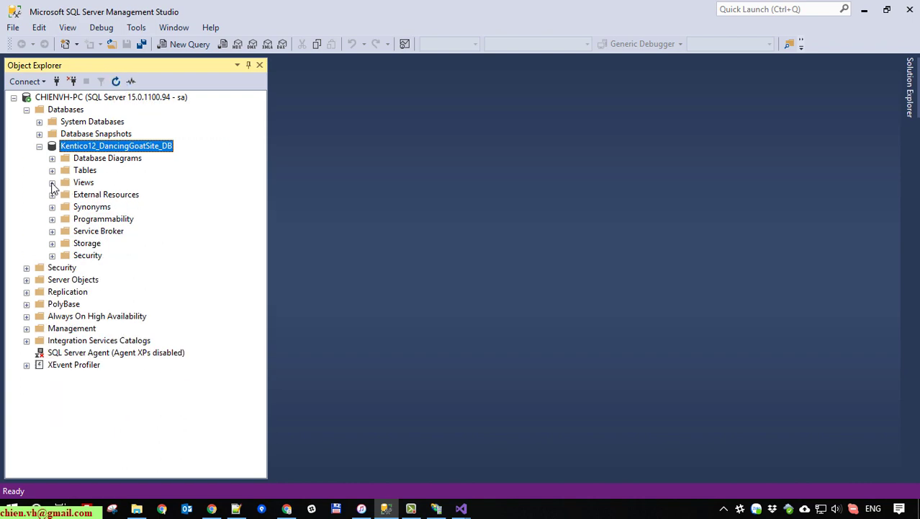
left_click(51, 171)
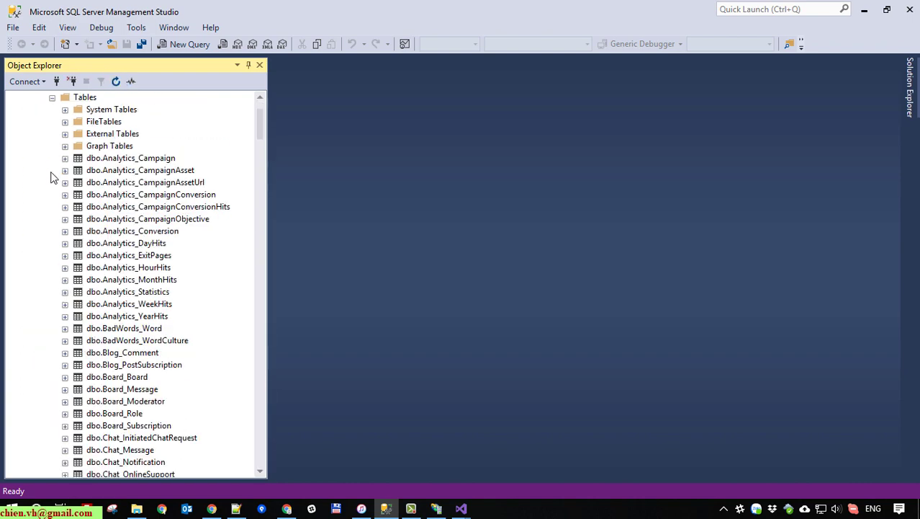
Scroll through the Analytics, CMS, COM and DancingGoatMvc tables, selecting dbo.Analytics_MonthHits.
scroll(226, 234, "up", 2)
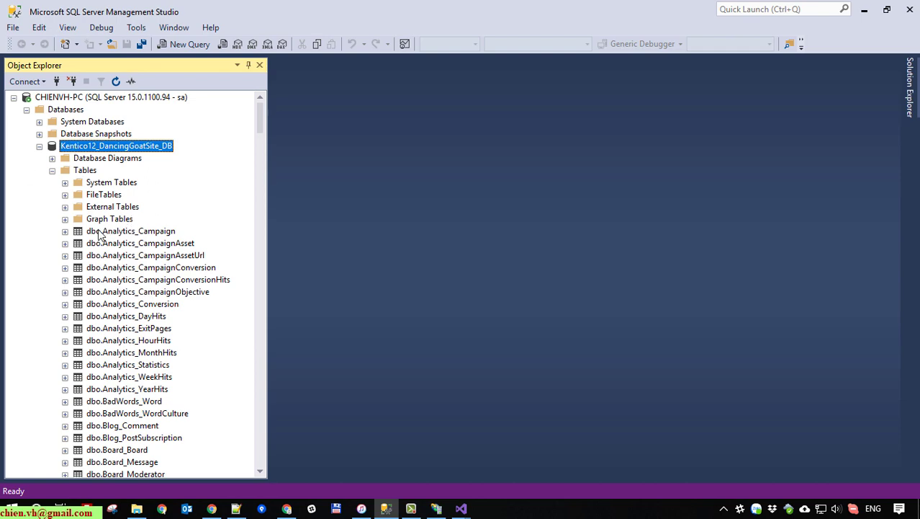
scroll(101, 234, "down", 2)
scroll(122, 241, "down", 3)
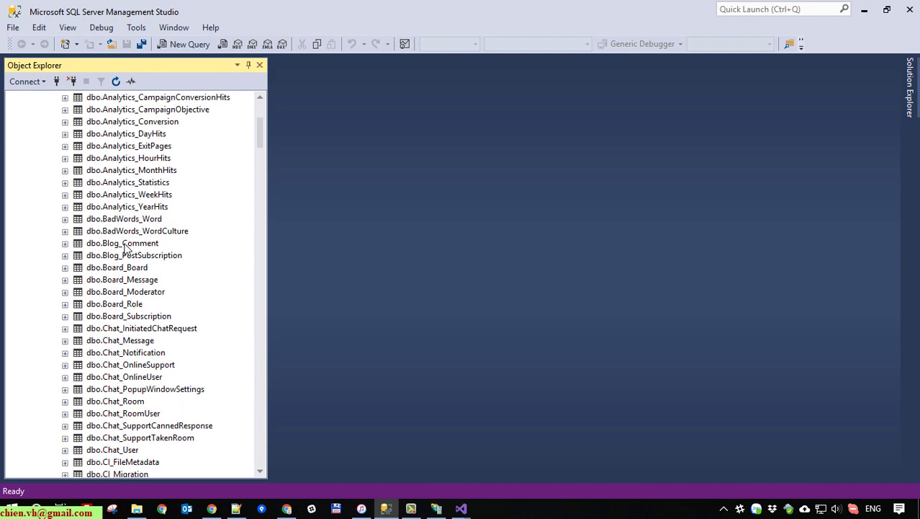
scroll(124, 247, "down", 11)
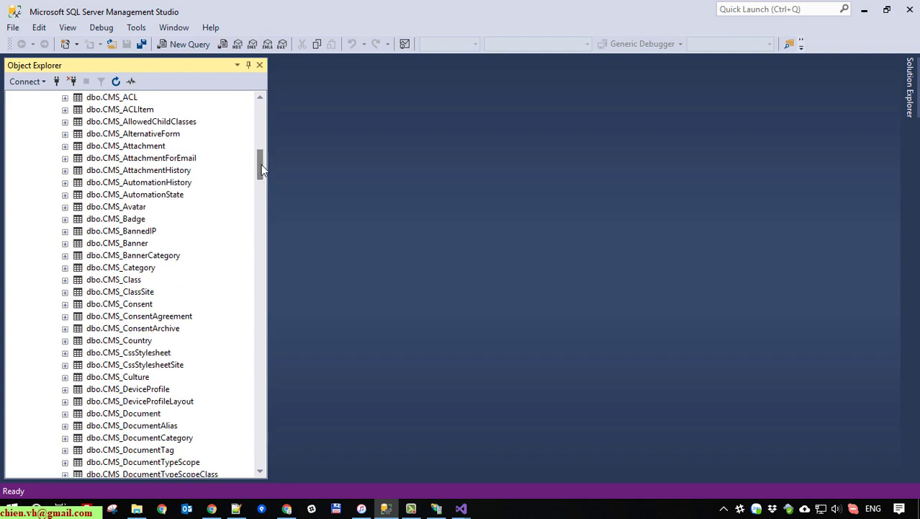
left_click_drag(261, 164, 261, 139)
scroll(137, 229, "up", 3)
left_click(130, 208)
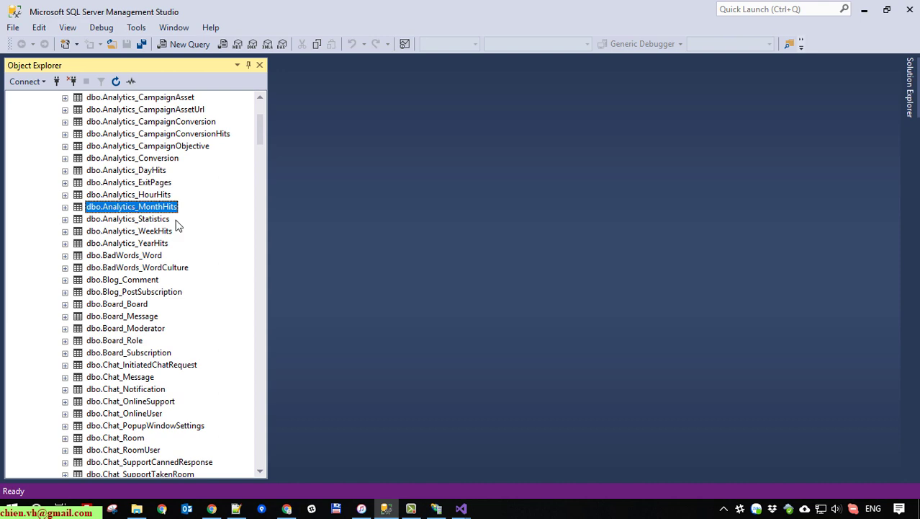
scroll(177, 226, "up", 4)
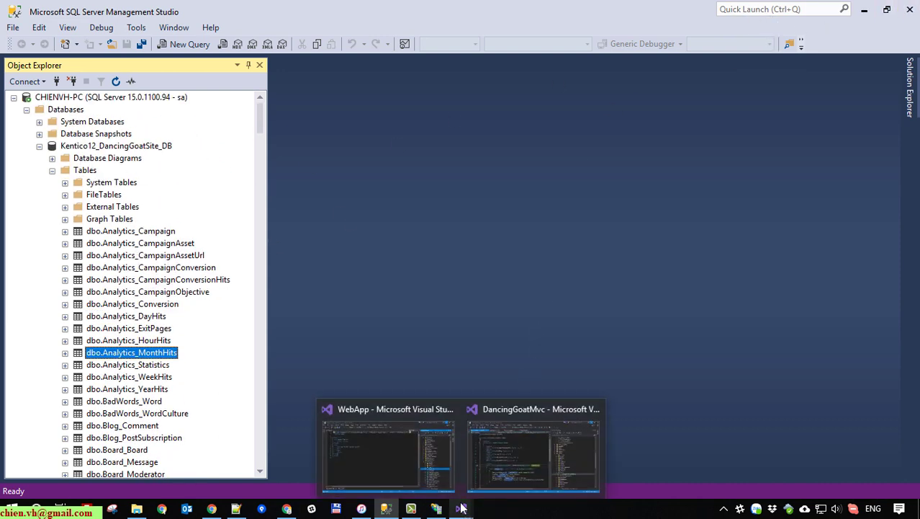
Bring Chrome forward on the DancingGoatMvc Dashboard tab and open the Applications menu.
mouse_move(287, 510)
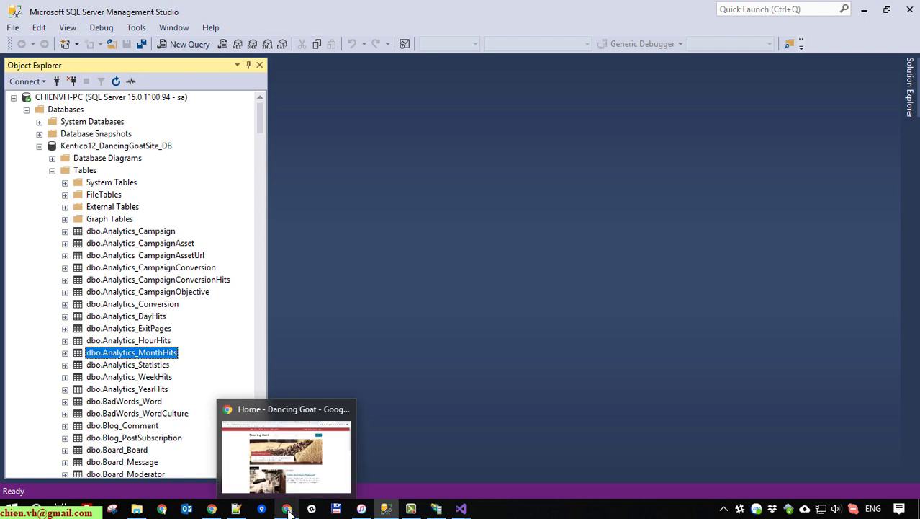
left_click(286, 454)
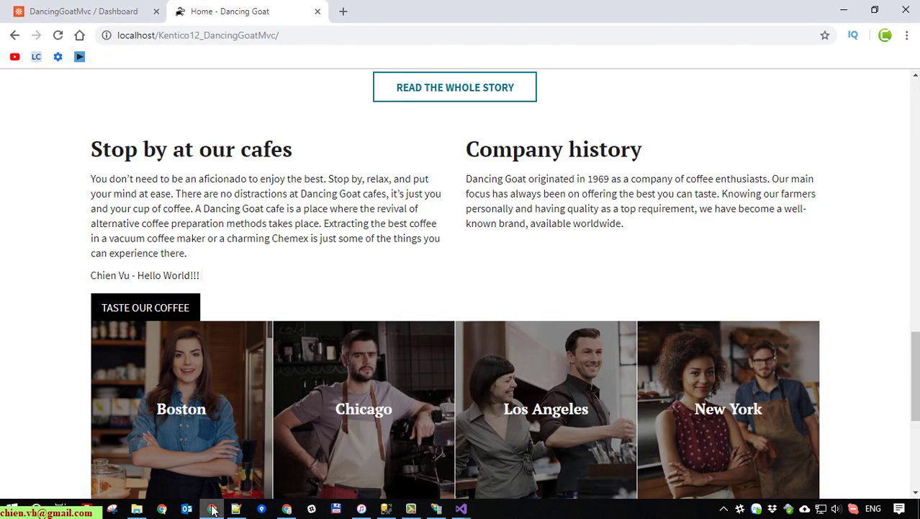
left_click(90, 9)
left_click(24, 91)
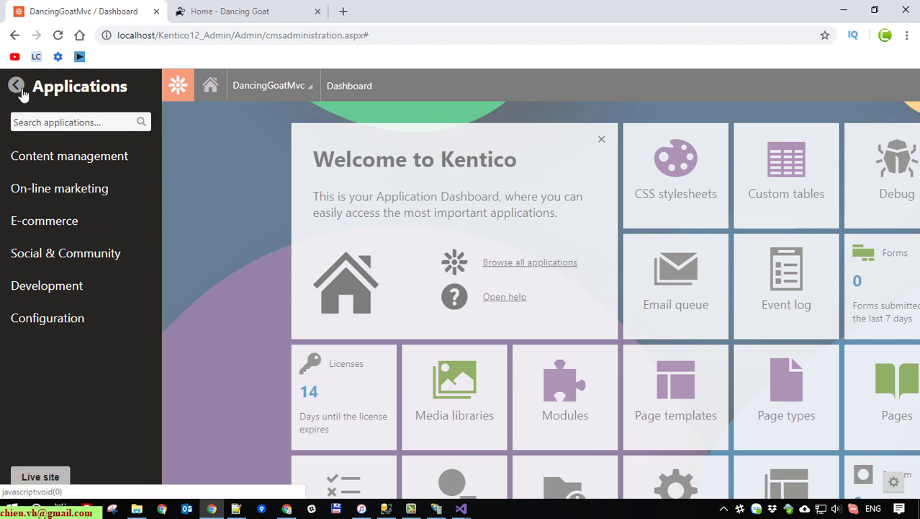
left_click(21, 90)
left_click(21, 91)
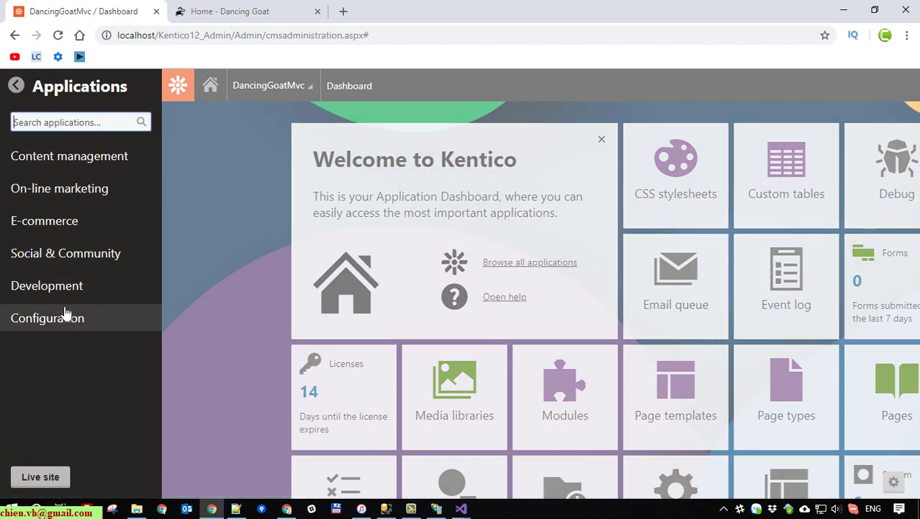
Browse the Content management, On-line marketing and E-commerce applications, then go to the live site.
left_click(21, 159)
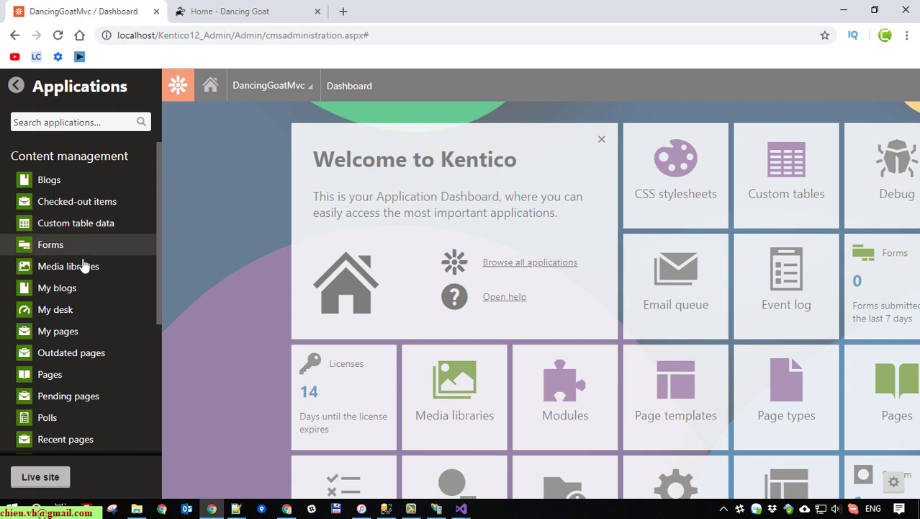
scroll(82, 272, "down", 3)
left_click(89, 333)
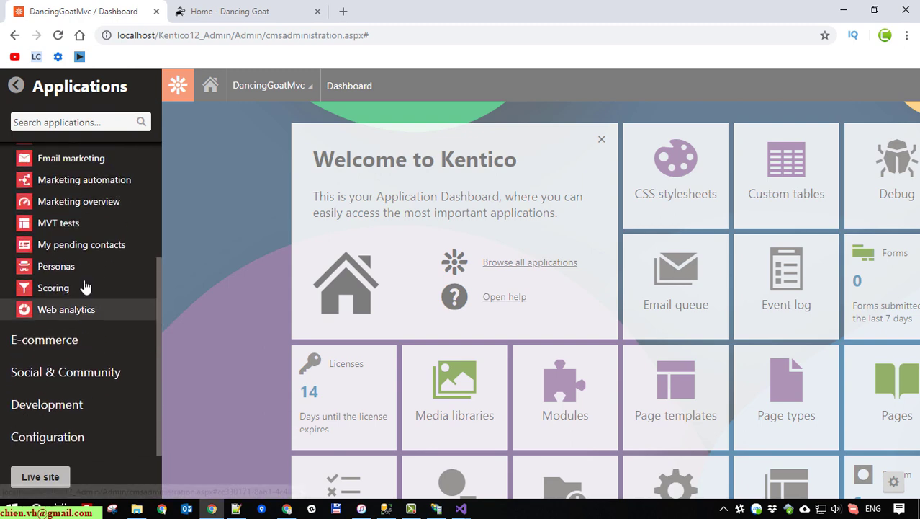
left_click(67, 342)
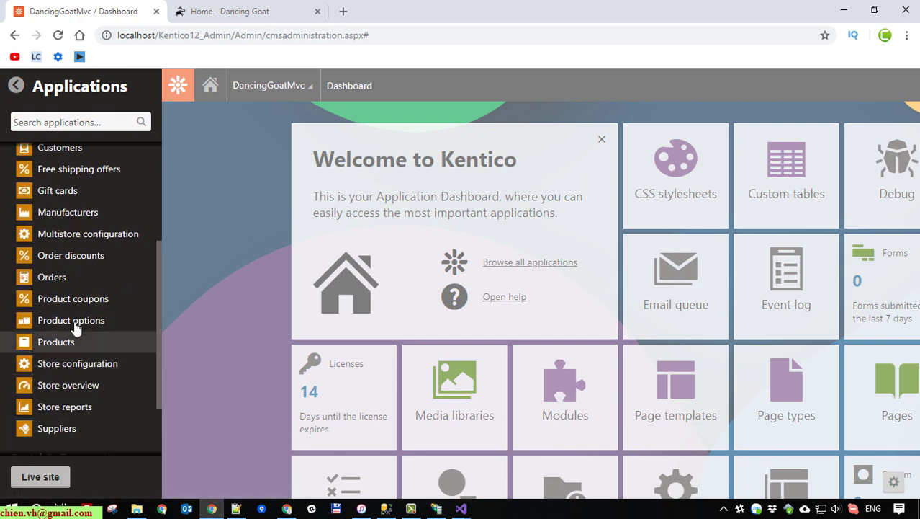
left_click(193, 348)
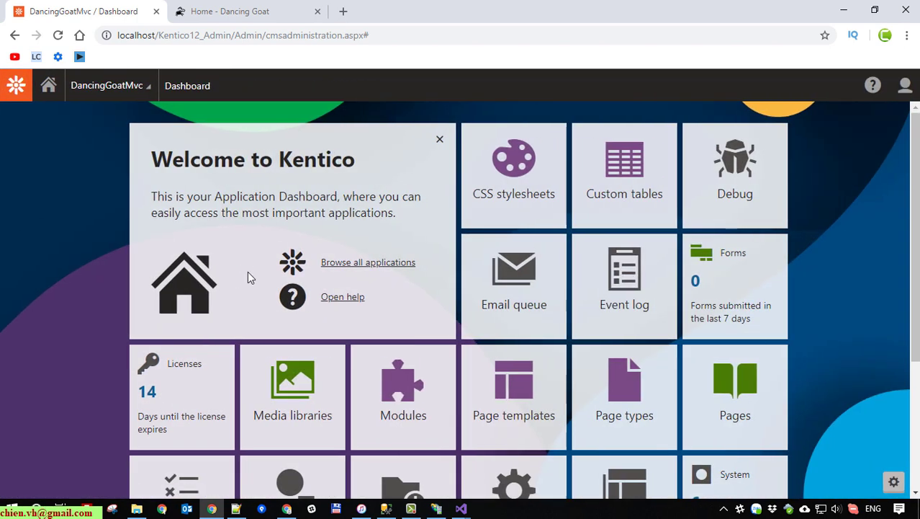
scroll(496, 294, "down", 4)
scroll(704, 377, "up", 2)
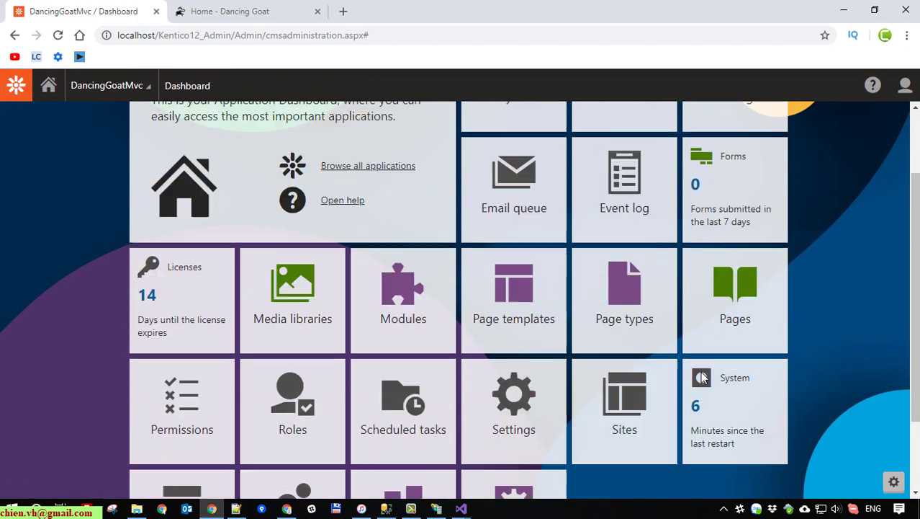
scroll(705, 377, "up", 2)
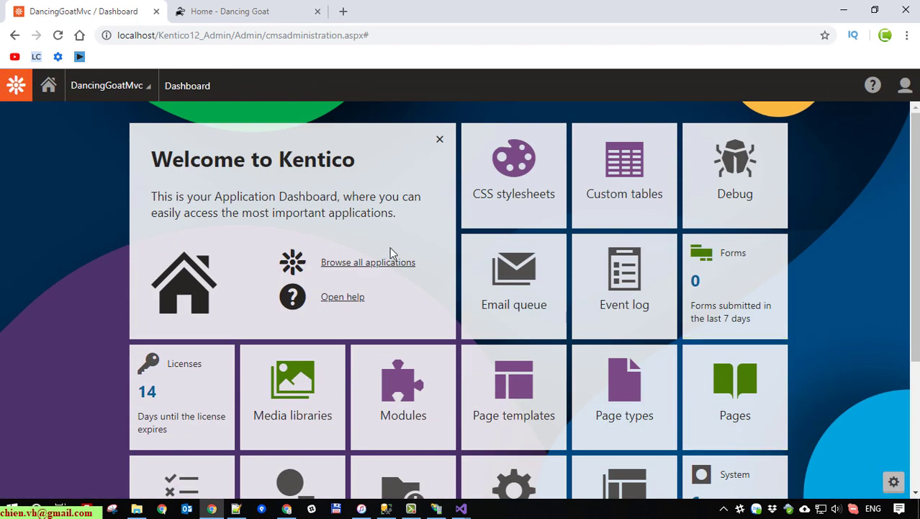
left_click(50, 92)
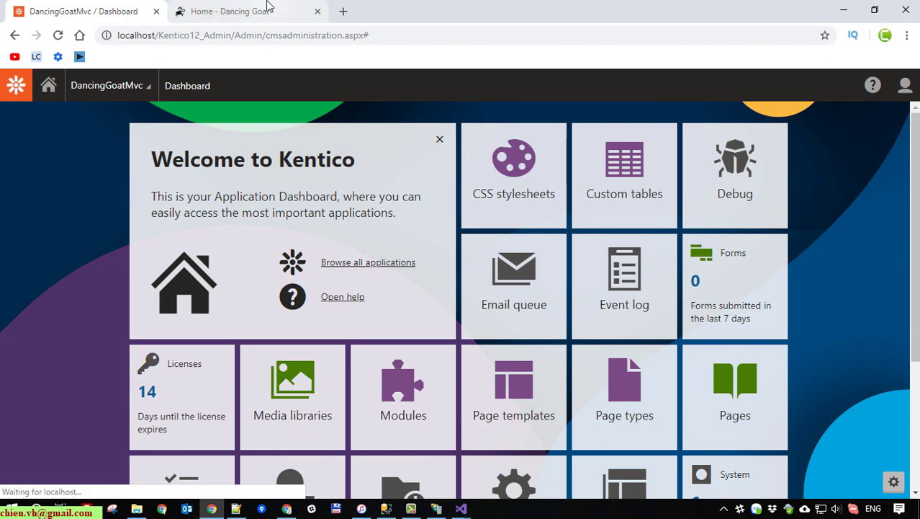
Reload the home page via HOME and scroll through its articles, cafes and coffee sections.
scroll(232, 234, "up", 10)
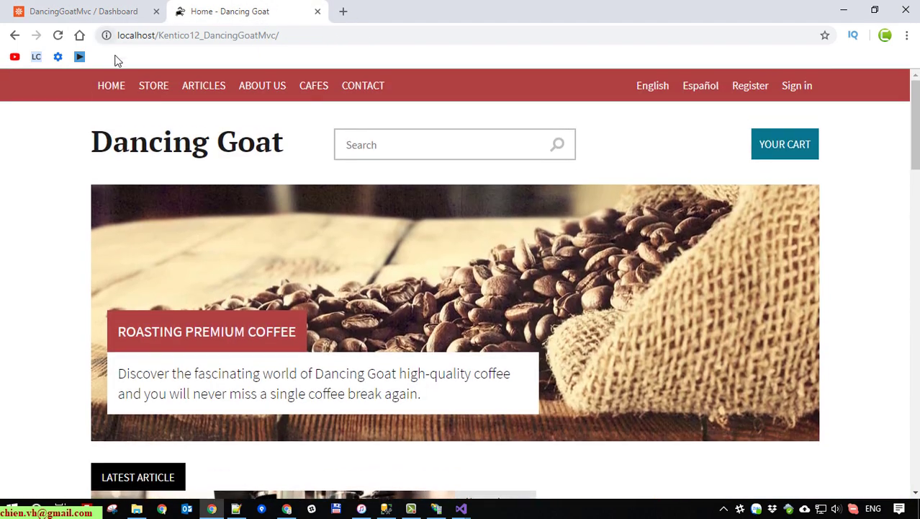
left_click(112, 86)
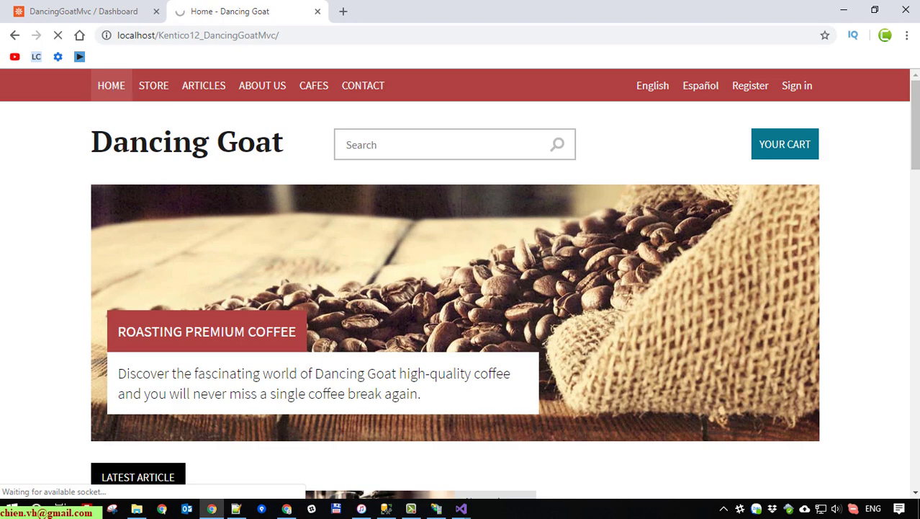
scroll(520, 311, "down", 15)
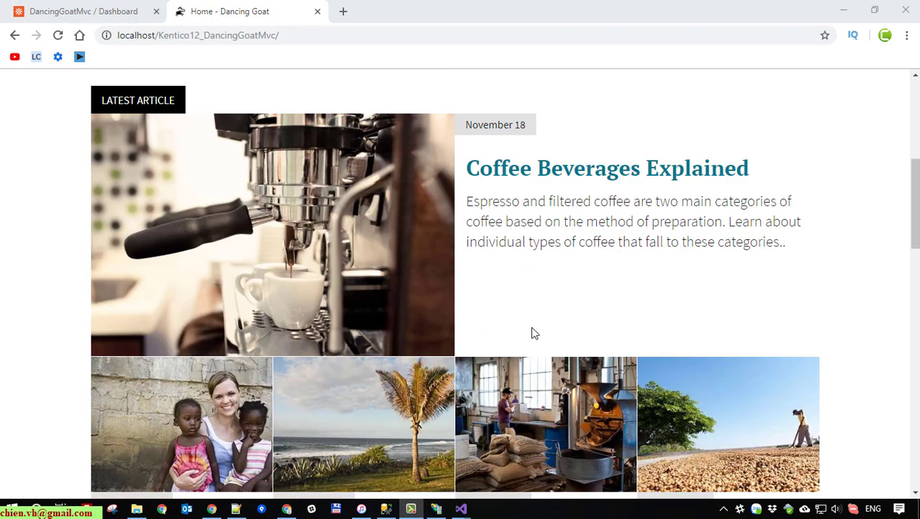
scroll(585, 358, "down", 4)
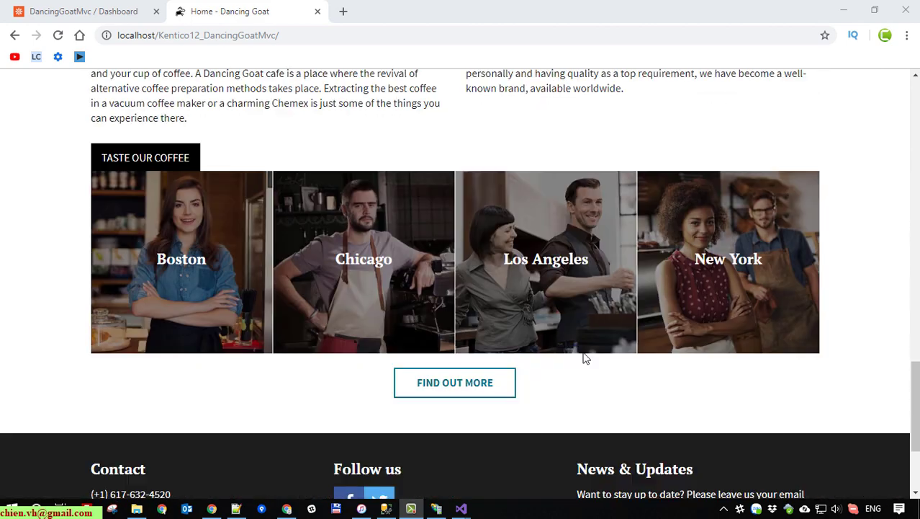
scroll(585, 358, "up", 11)
scroll(585, 358, "up", 5)
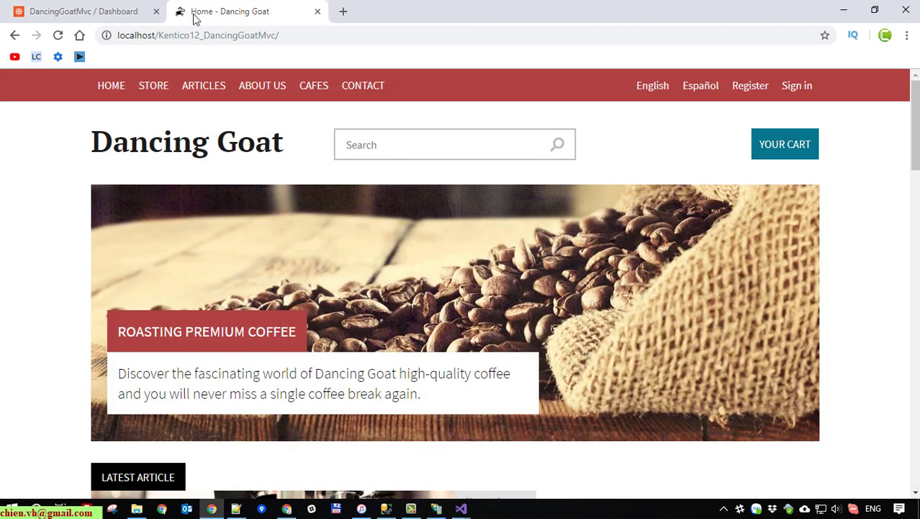
Switch back to the DancingGoatMvc Dashboard tab and scroll over its tiles.
left_click(47, 10)
scroll(845, 282, "down", 2)
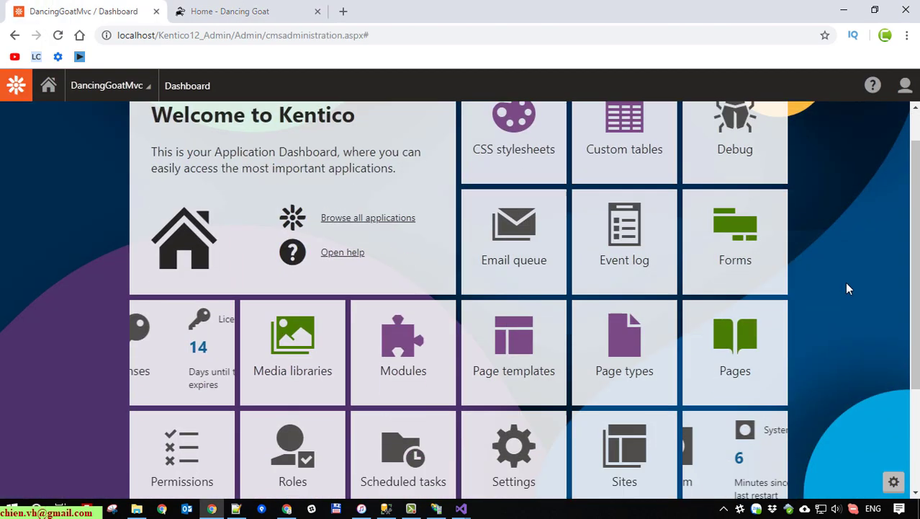
scroll(848, 288, "up", 2)
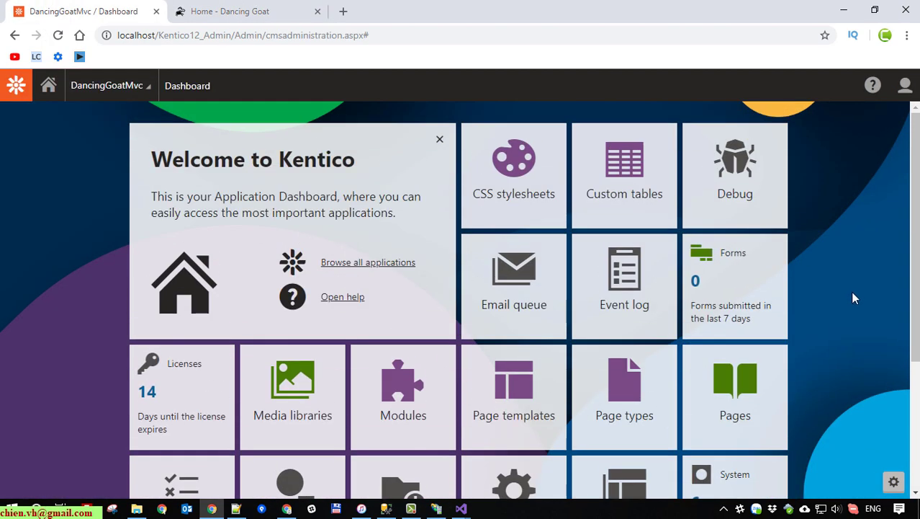